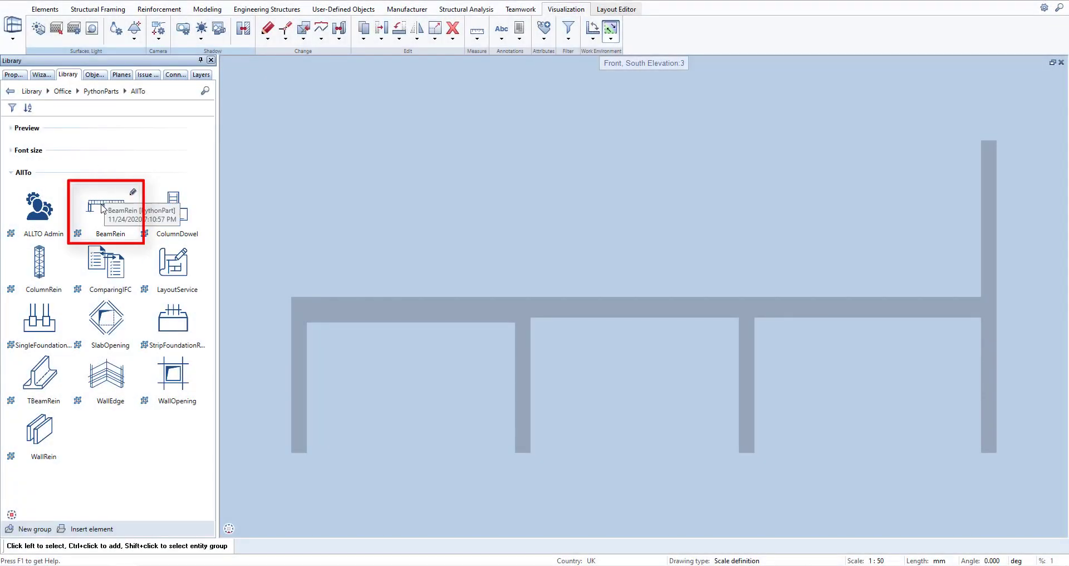
Step: Start AllTo BeamRein on the multi-span beam, picking the beam and left column as support
left_click(102, 209)
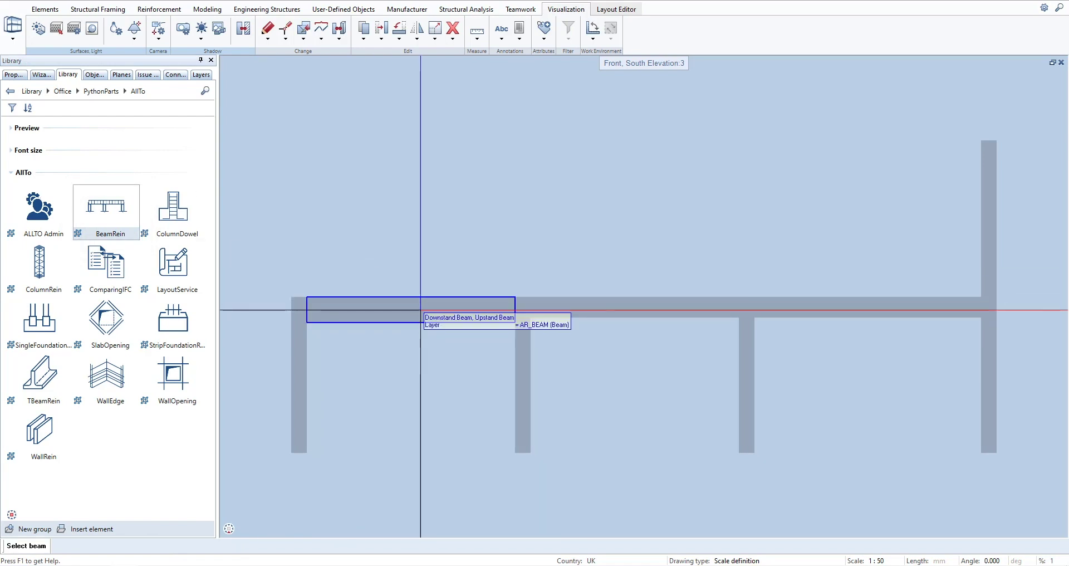
left_click(643, 304)
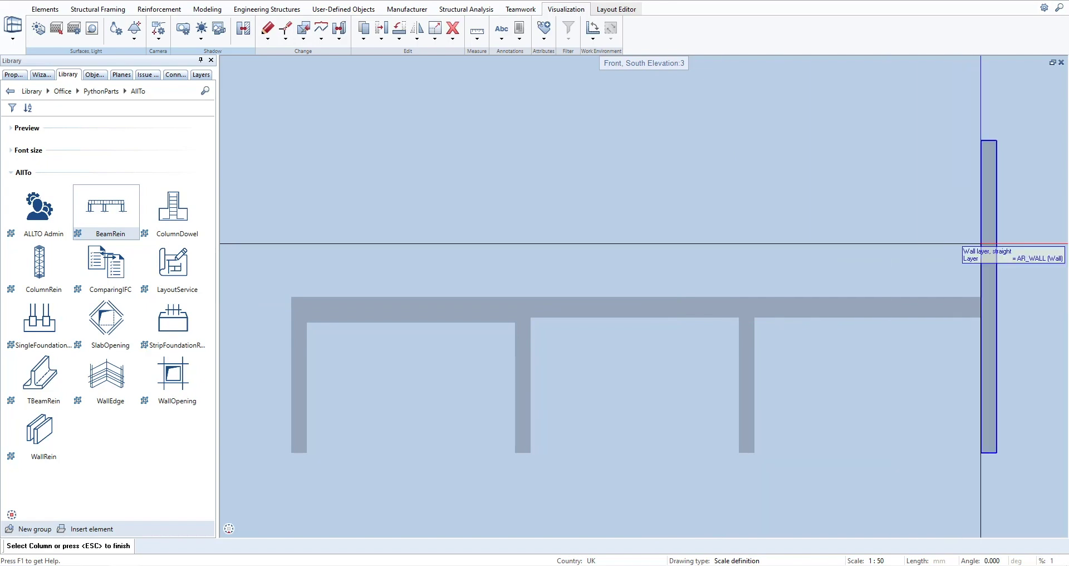
left_click(296, 308)
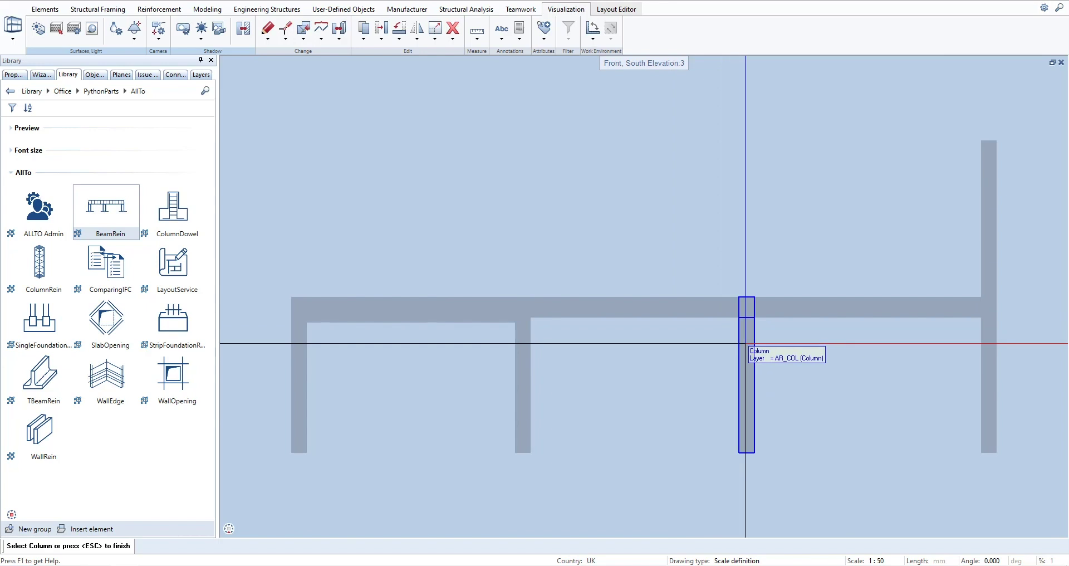
key("Escape")
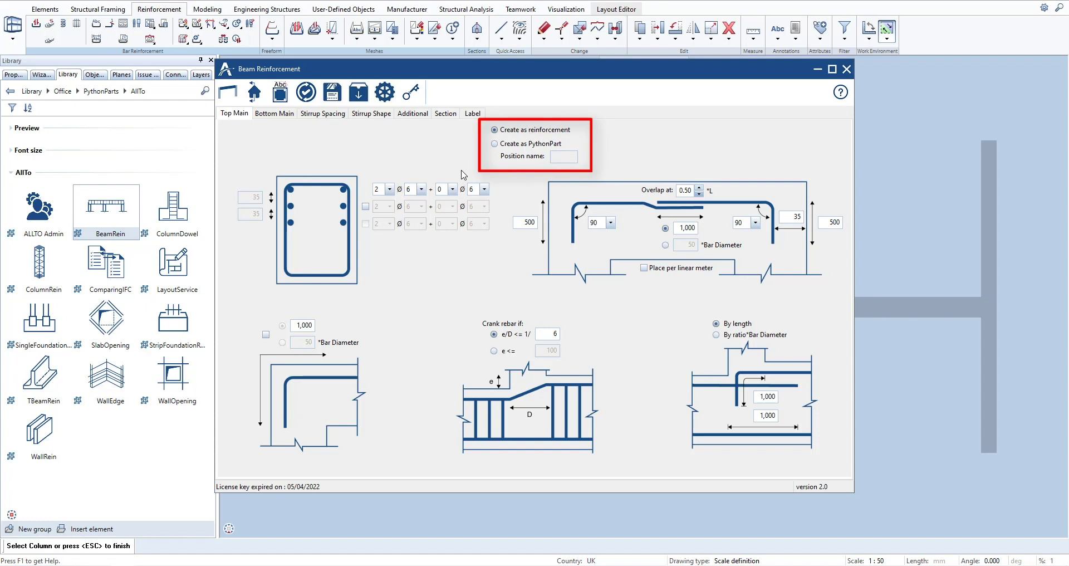
Step: Create the top reinforcement as PythonPart BE01 with main top bars 3Ø16 + 2Ø10
left_click(494, 144)
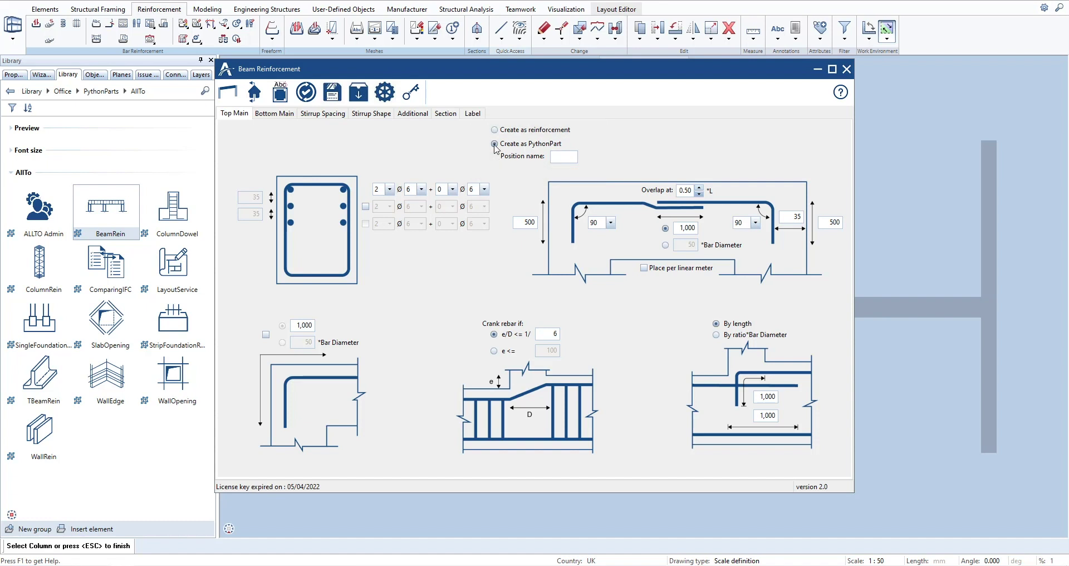
left_click(564, 156)
type("BE0")
type("1")
left_click(389, 190)
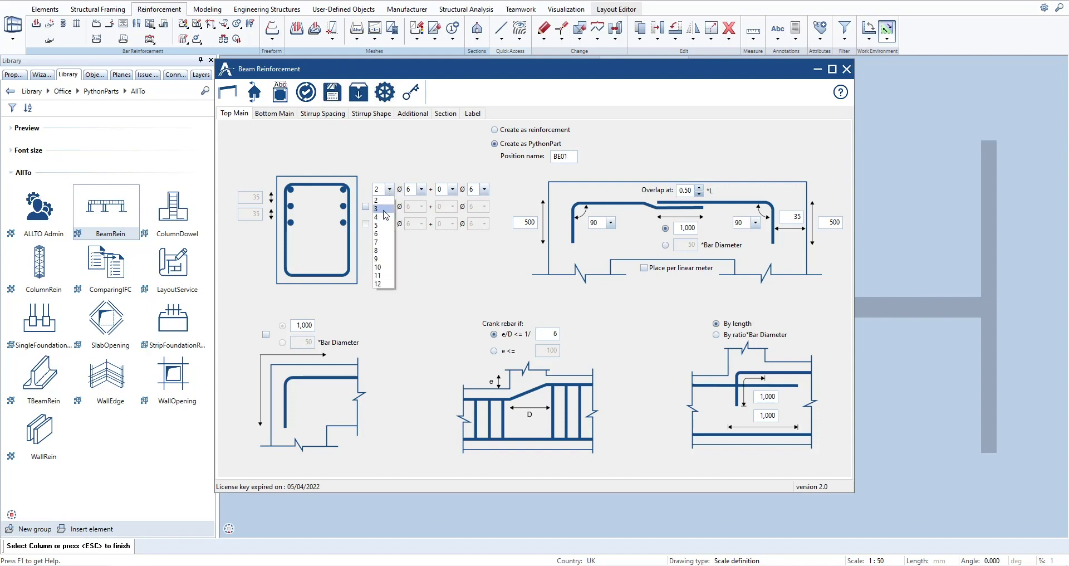
left_click(385, 209)
left_click(421, 189)
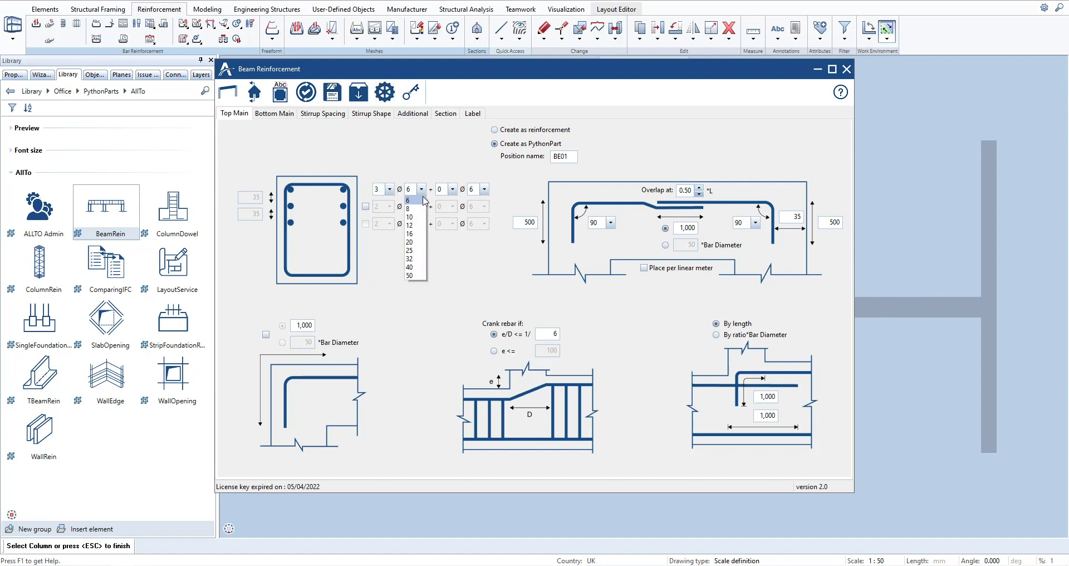
left_click(412, 233)
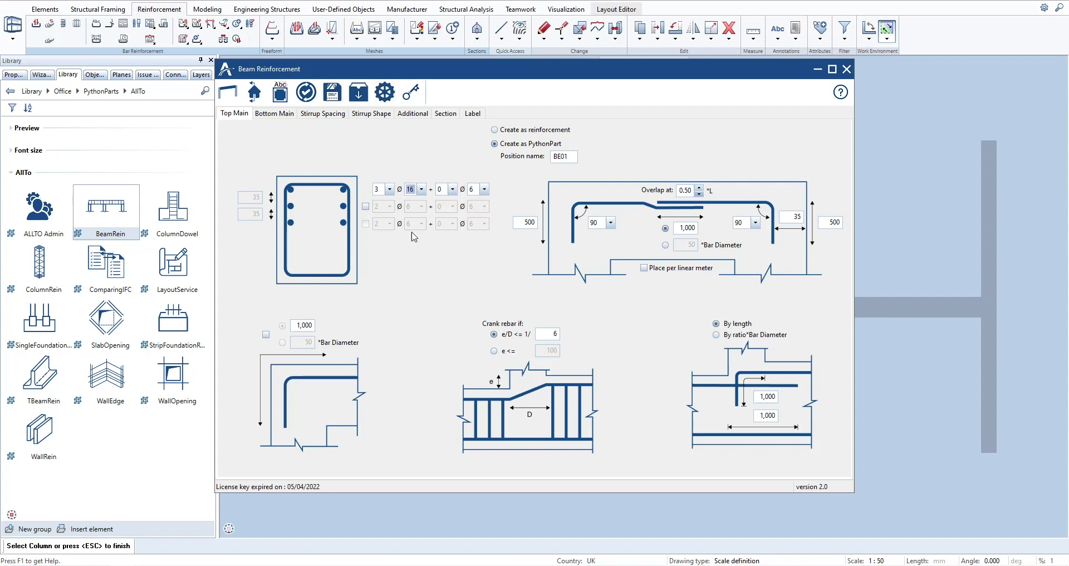
left_click(453, 190)
left_click(446, 215)
left_click(485, 189)
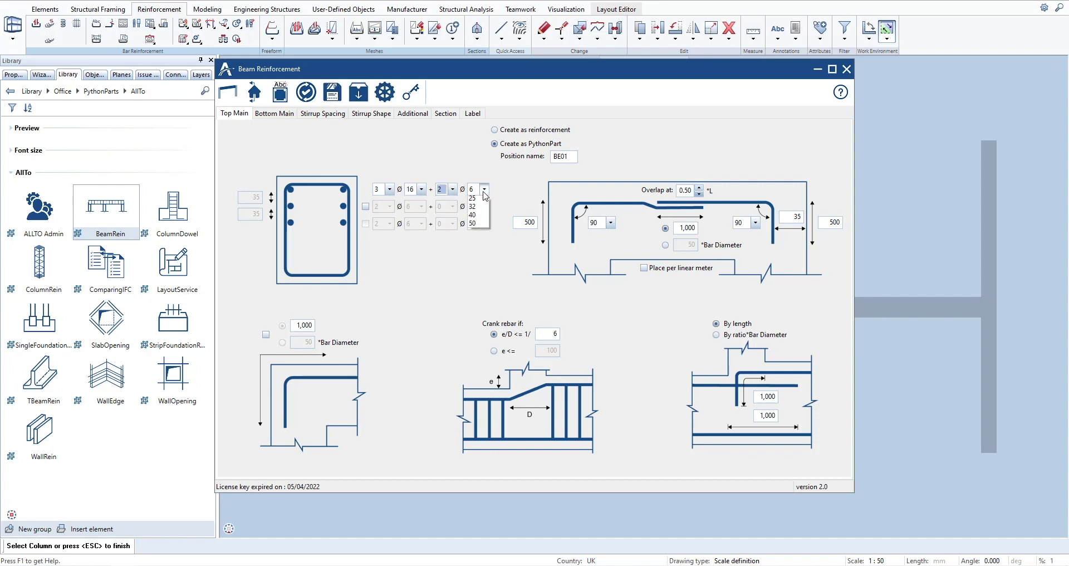
scroll(479, 209, "up", 2)
left_click(473, 219)
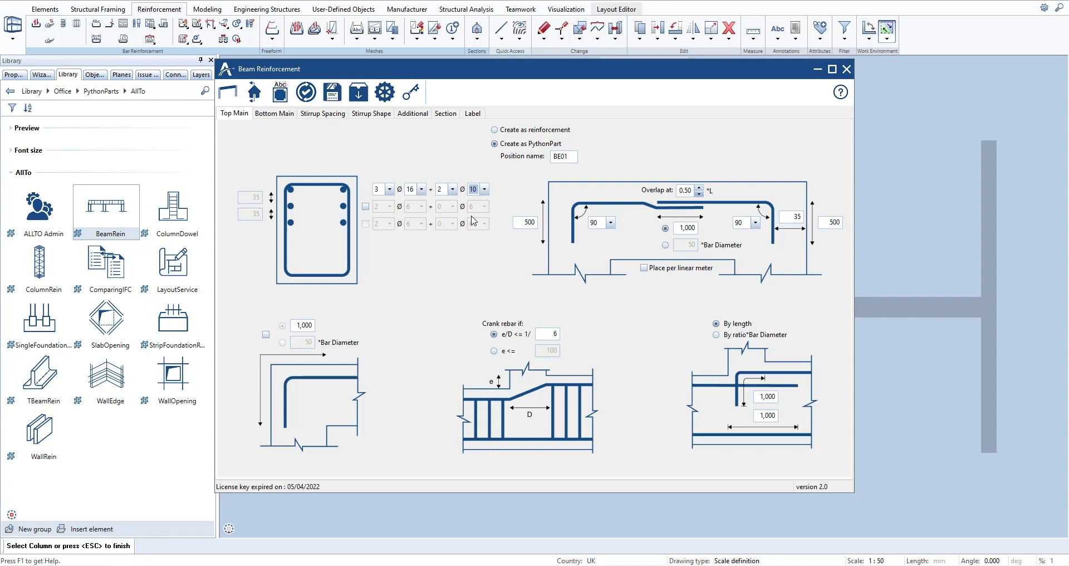
Step: Add a second row of top bars, 3Ø16
left_click(366, 207)
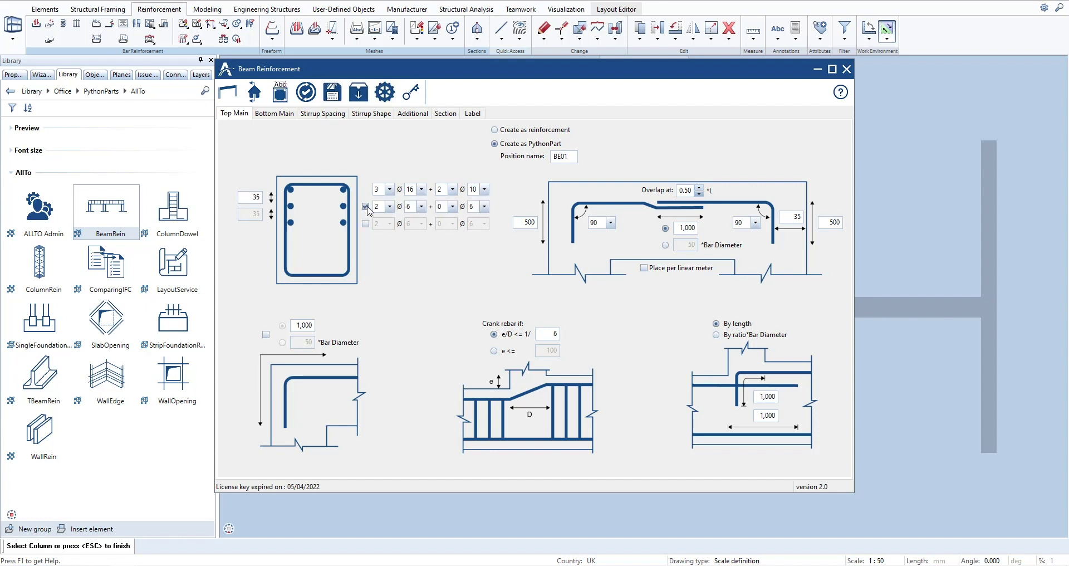
left_click(389, 206)
left_click(381, 234)
left_click(422, 206)
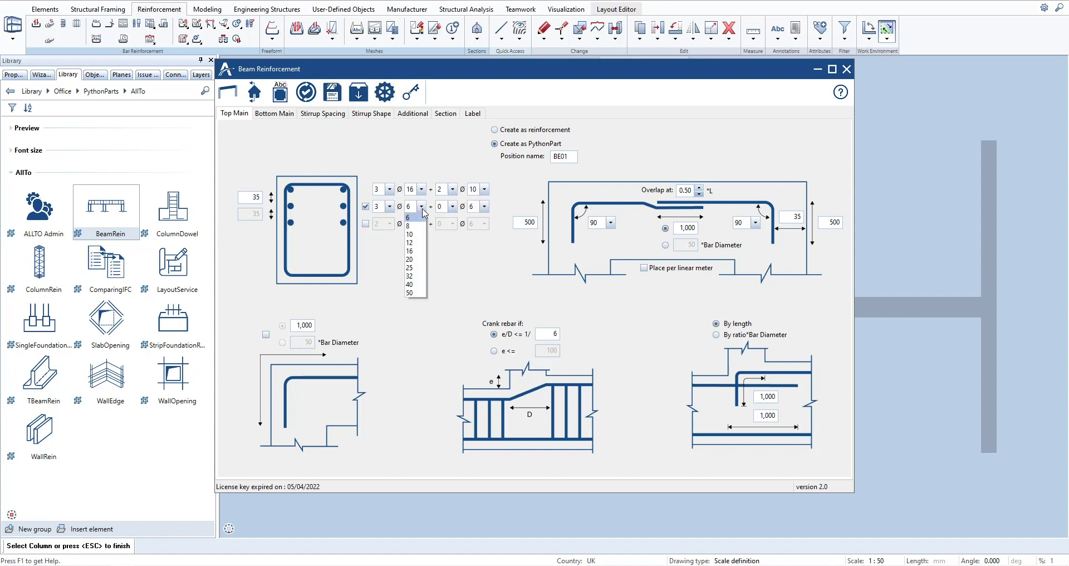
left_click(410, 250)
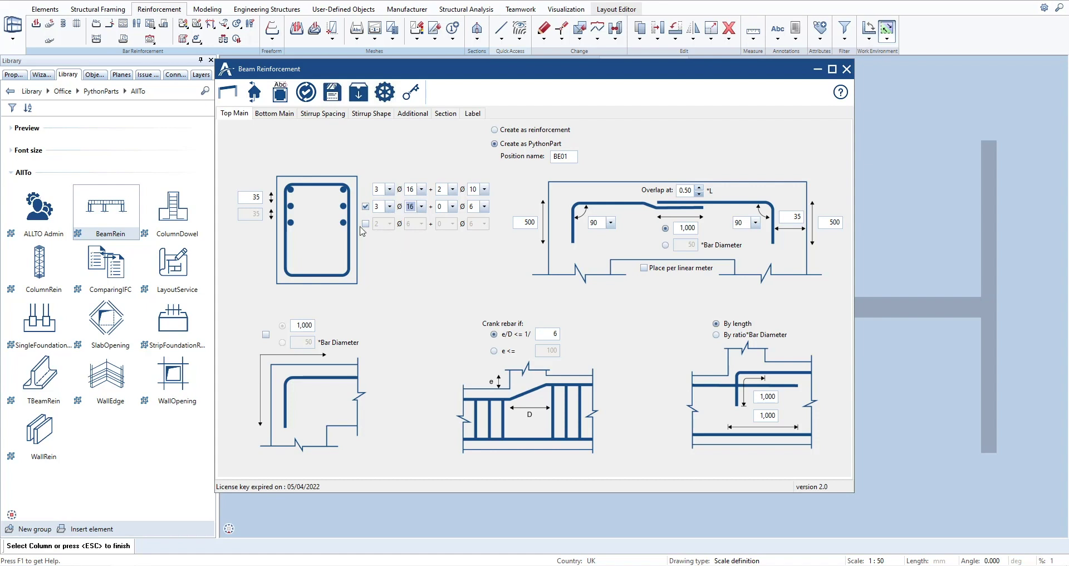
Step: Set top cover to 50 and both end heights to 300
double_click(248, 196)
type("50")
double_click(522, 220)
type("300")
double_click(829, 223)
type("300")
left_click(755, 223)
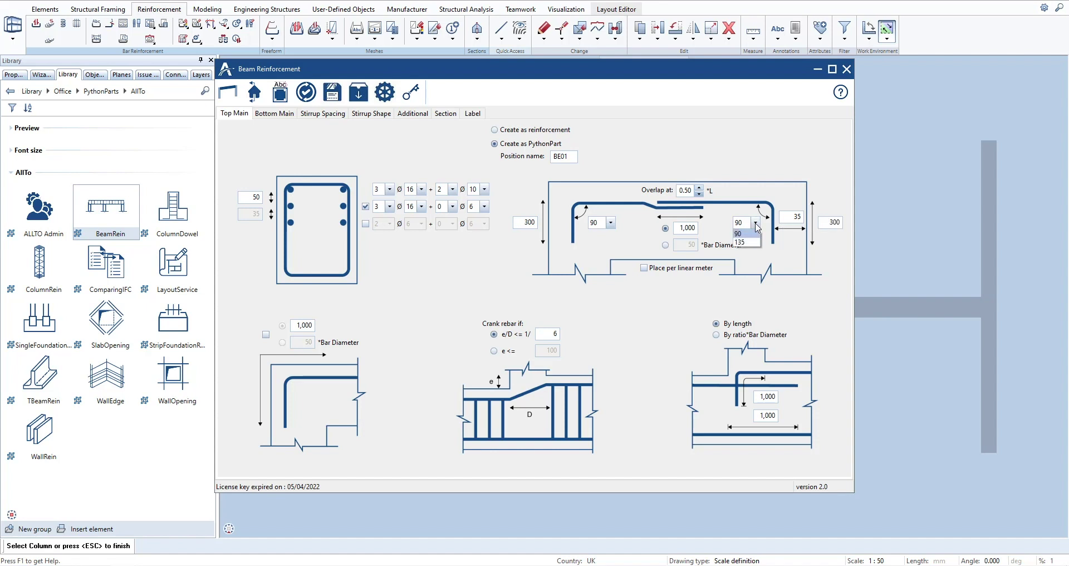
Step: Keep the right bend at 90° with hook 50, and set overlap factor 0.50 and lap length 500
left_click(756, 224)
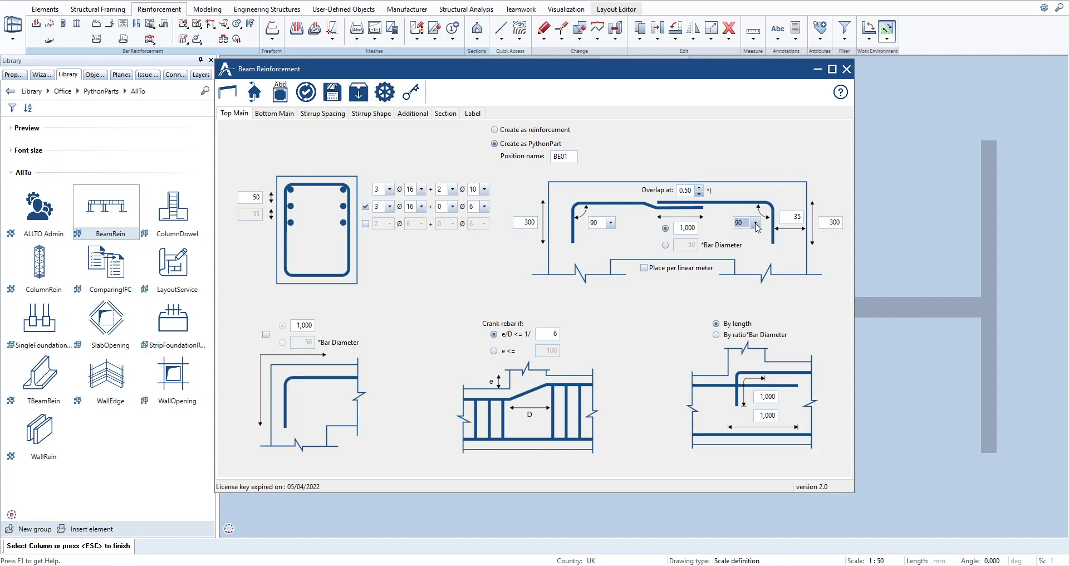
double_click(792, 217)
type("50")
double_click(680, 193)
type("0.5")
key("Return")
left_click(666, 245)
left_click(666, 229)
double_click(680, 227)
type("5")
Step: Crank the top bars by offset limit e ≤ 50, leaving end anchorage off
left_click(267, 335)
left_click(267, 337)
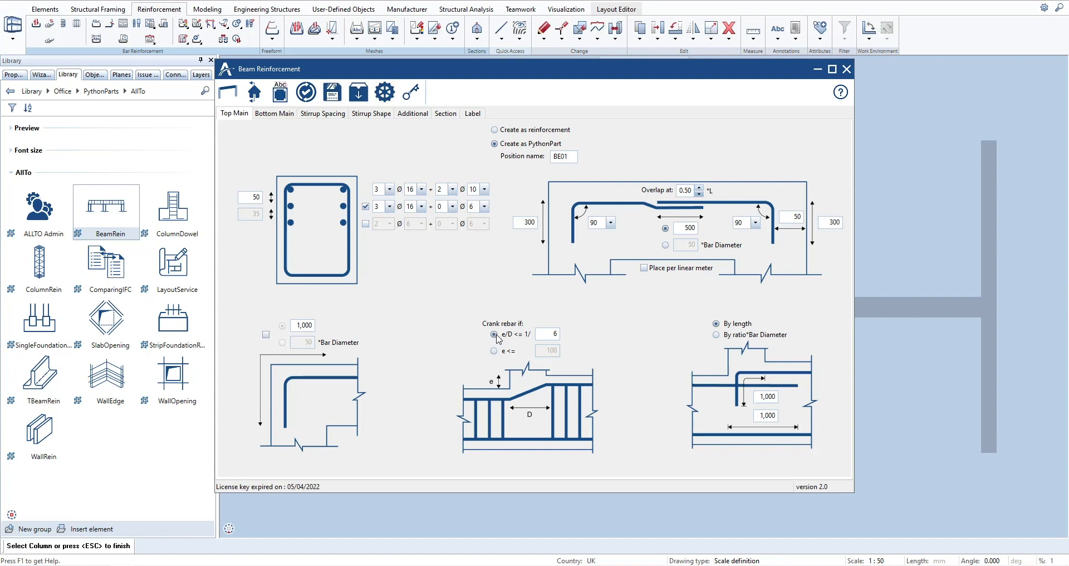
left_click(494, 350)
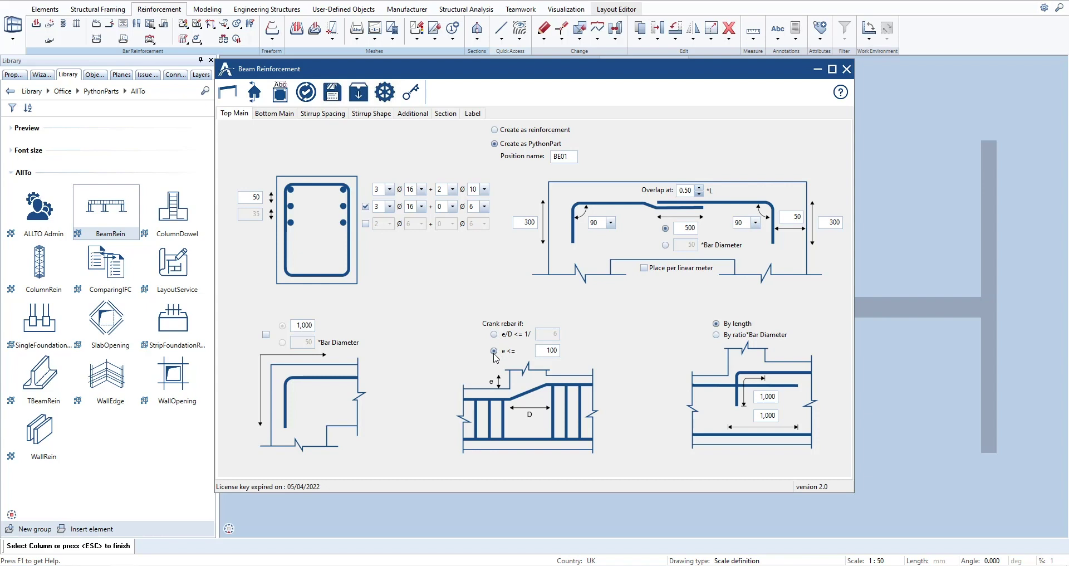
double_click(544, 351)
type("50")
Step: Set both top bar anchorage lengths to a fixed 500
left_click(716, 335)
left_click(716, 323)
double_click(767, 395)
type("500")
double_click(770, 415)
type("500")
left_click(273, 115)
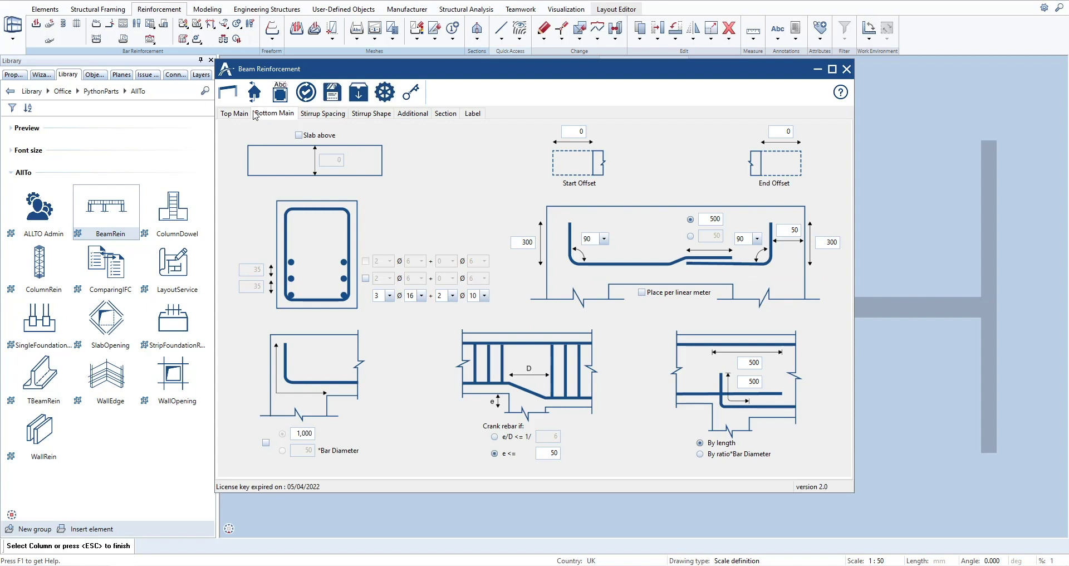
Step: Create the beam reinforcement and renumber its bar marks
left_click(229, 96)
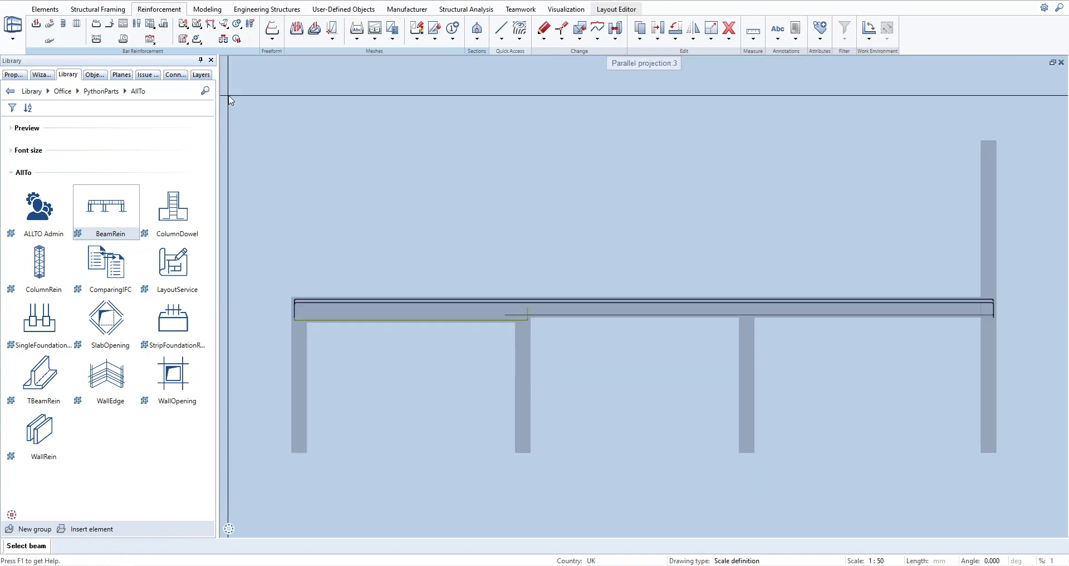
left_click(236, 39)
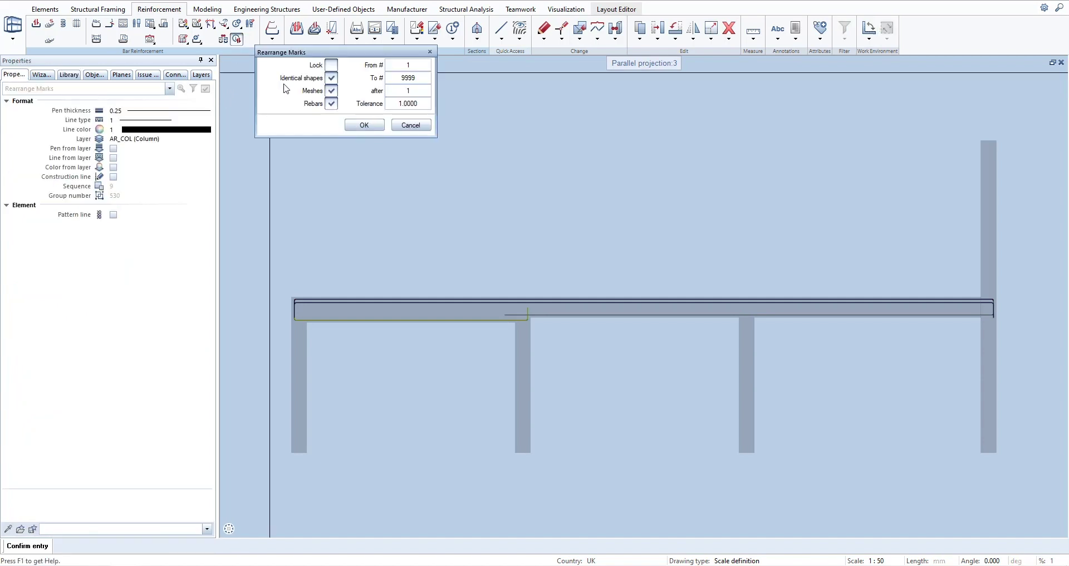
left_click(363, 124)
Step: Orbit, zoom and pan the 3D view to inspect the placed bars along the beam
middle_click_drag(680, 291, 487, 191, "shift")
scroll(435, 412, "up", 5)
mouse_move(437, 406)
middle_mouse_down()
mouse_move(524, 311)
mouse_move(530, 250)
middle_mouse_up()
scroll(514, 261, "up", 2)
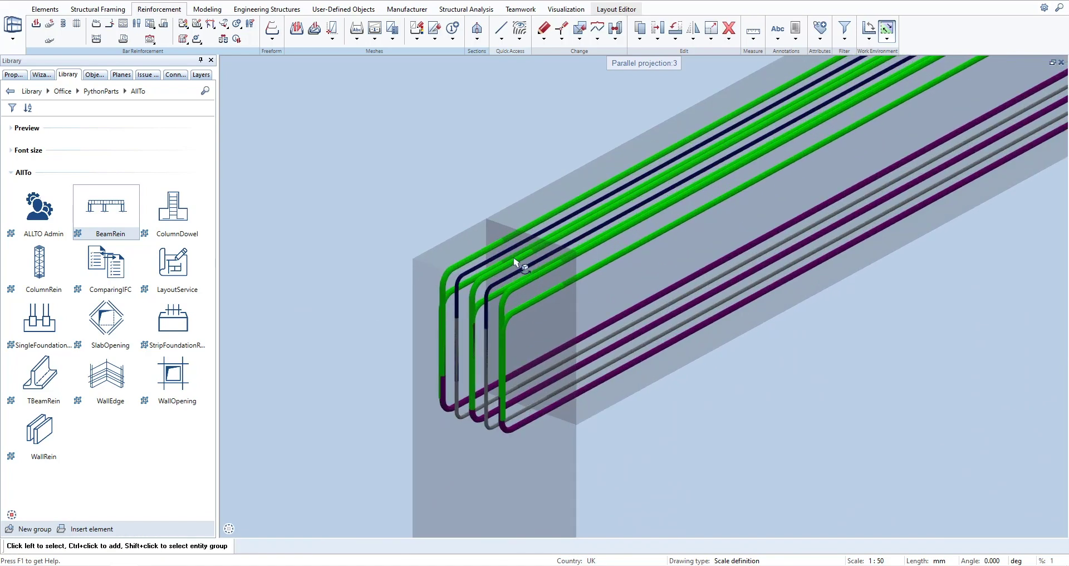
mouse_move(906, 155)
middle_mouse_down()
mouse_move(792, 148)
mouse_move(700, 230)
mouse_move(714, 230)
middle_mouse_up()
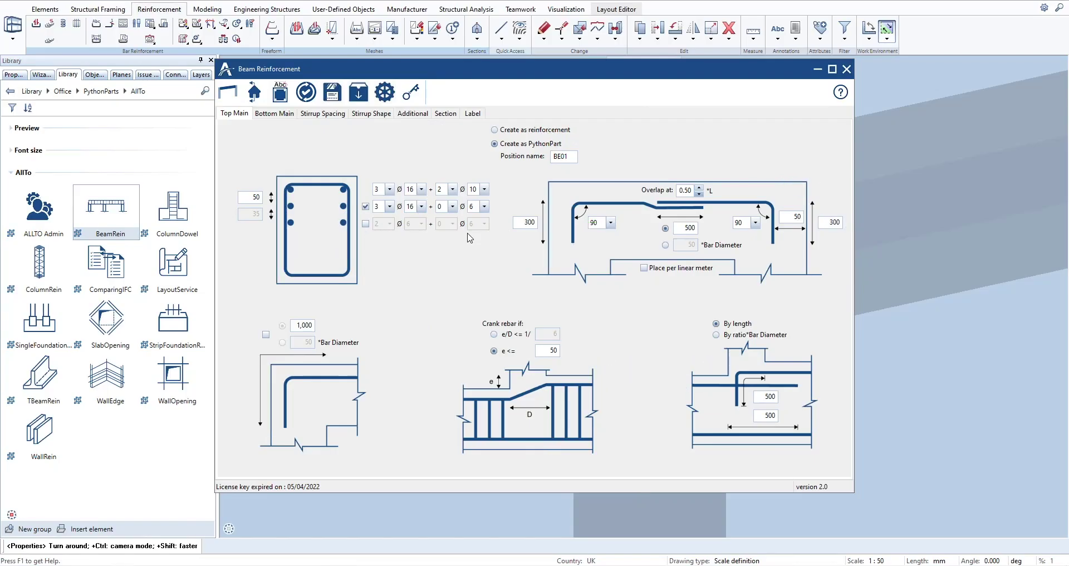
Step: Set the bottom bars' crank limit e ≤ to 200 and regenerate the reinforcement
left_click(274, 114)
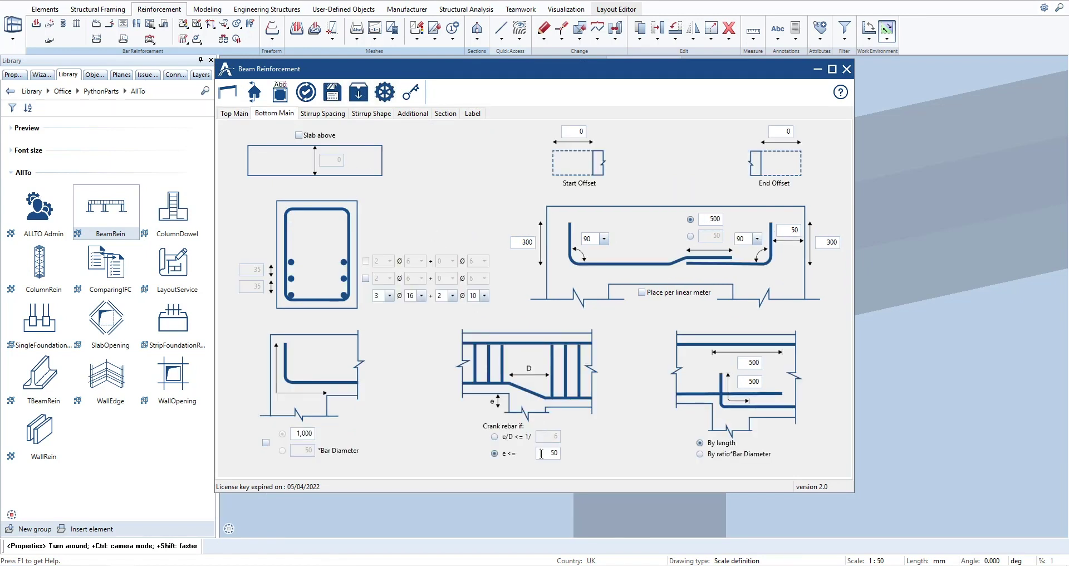
left_click_drag(541, 453, 572, 457)
type("2")
type("00")
left_click(227, 92)
key("Escape")
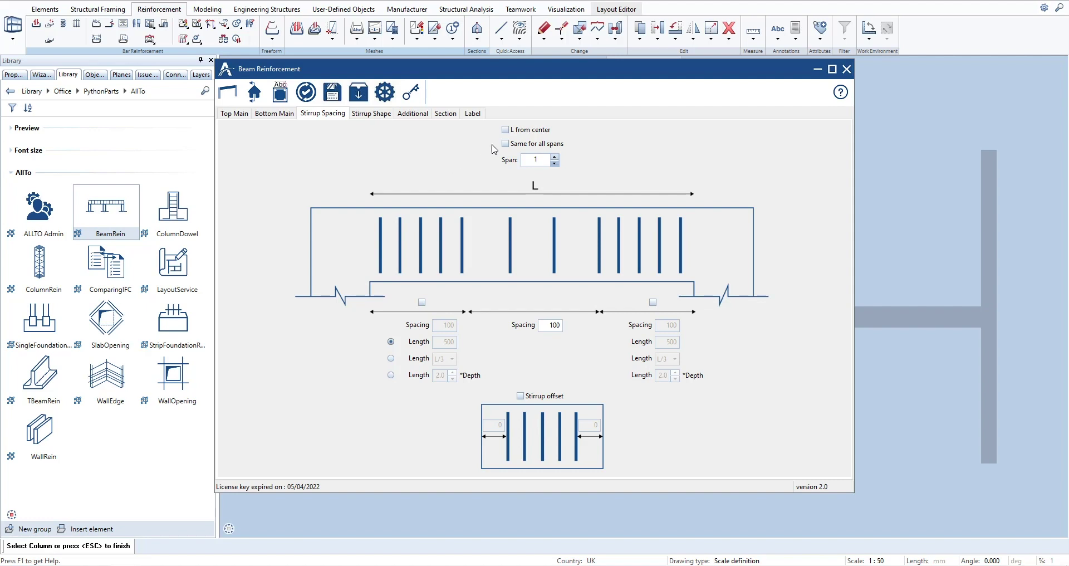
Step: Review the spans' stirrup settings, then use the same stirrup spacing for all spans
left_click(505, 131)
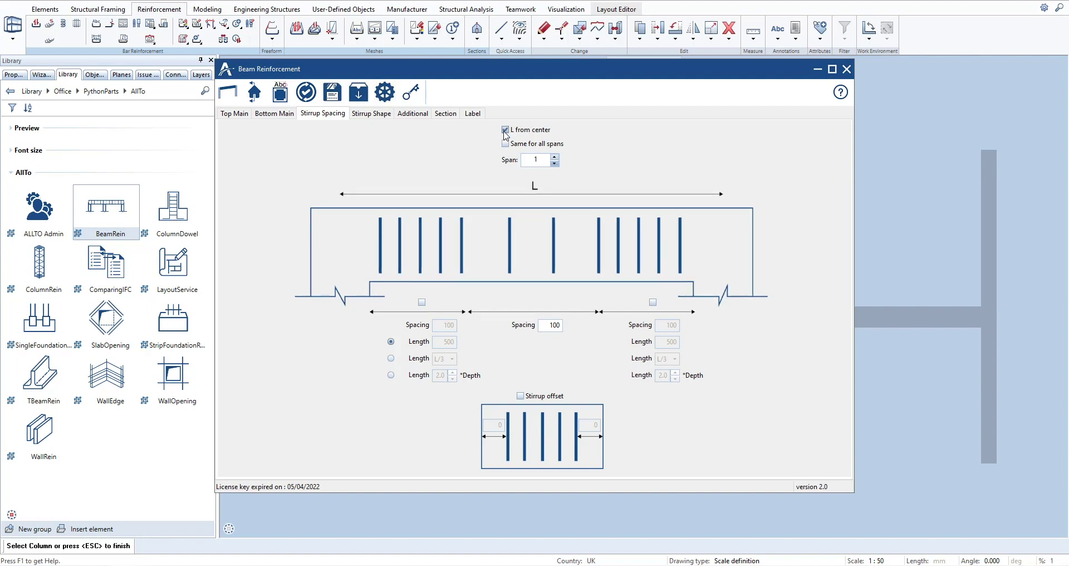
left_click(506, 131)
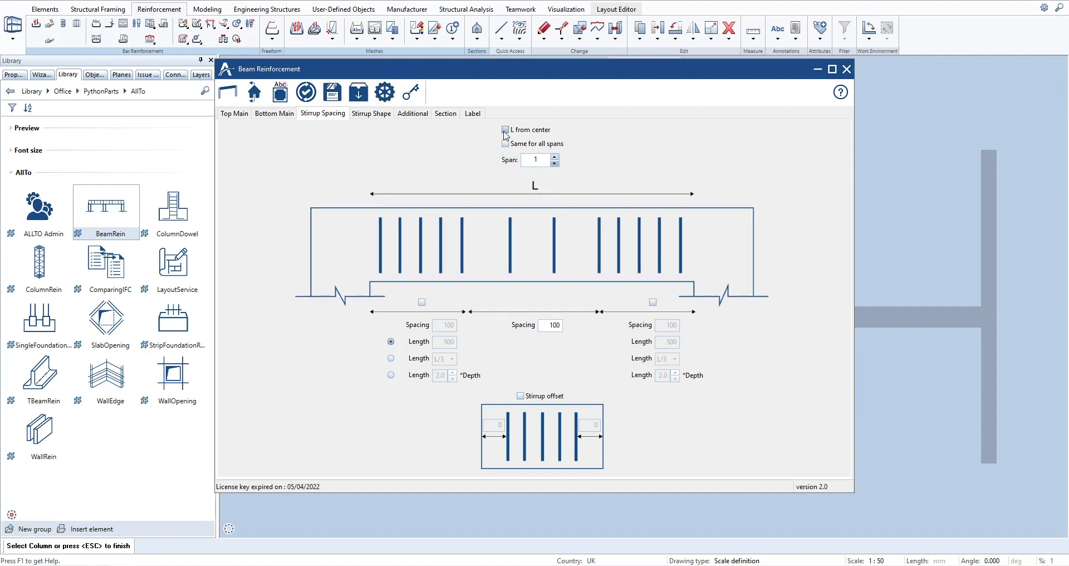
left_click(554, 158)
left_click(554, 158)
left_click(555, 164)
left_click(555, 164)
left_click(506, 145)
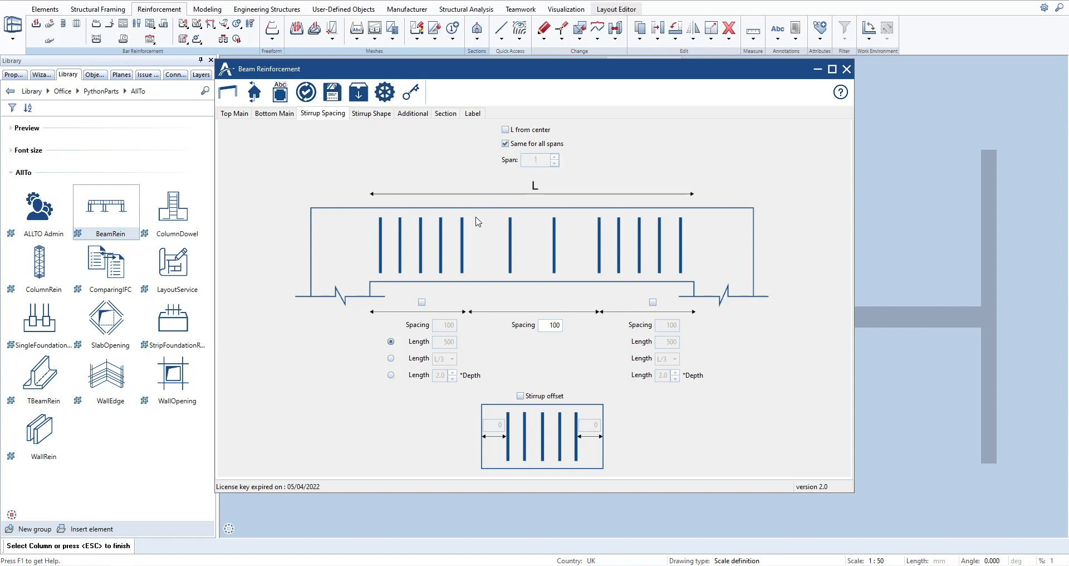
Step: Enable both end zones with stirrup spacings 150 / 300 / 150
left_click(422, 302)
left_click(653, 302)
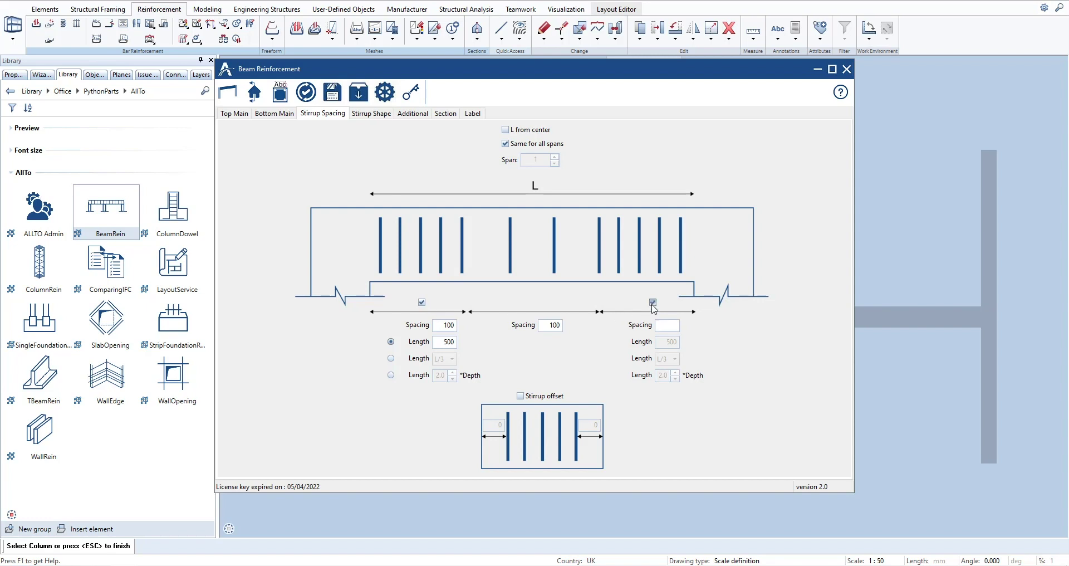
double_click(550, 326)
type("300")
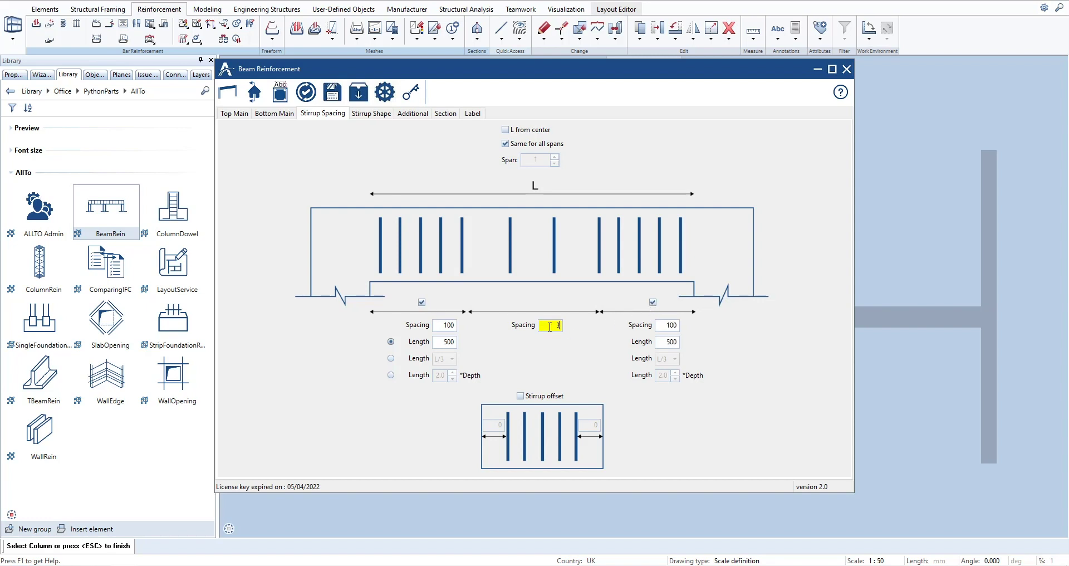
double_click(668, 324)
type("150")
double_click(442, 325)
type("150")
Step: Make end zones L/3 long and add 50 stirrup offsets at the beam ends
left_click(391, 359)
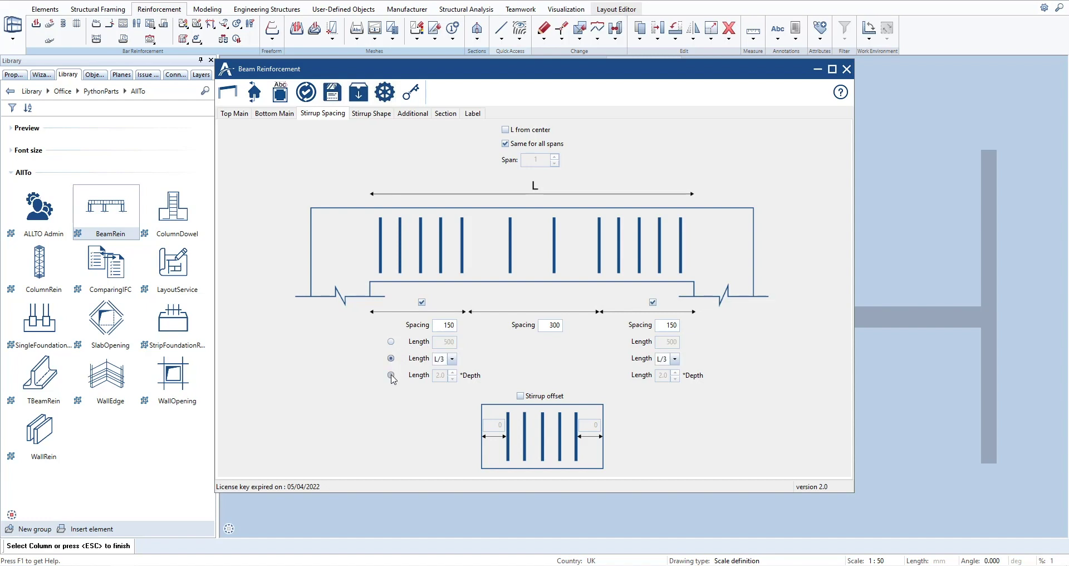
left_click(392, 375)
left_click(391, 358)
left_click(521, 396)
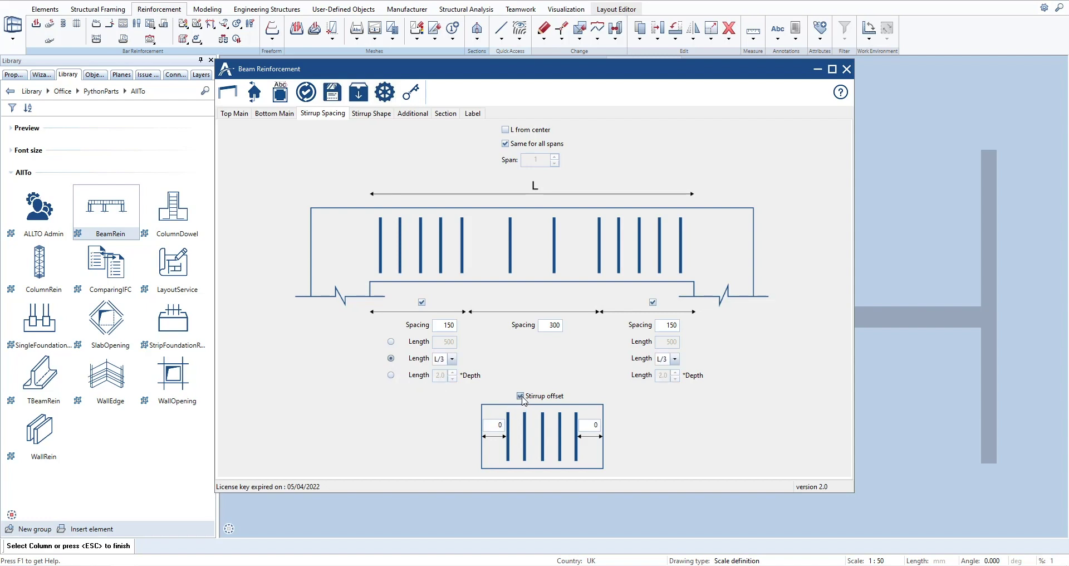
double_click(490, 425)
type("50")
double_click(588, 426)
Step: Generate the stirrup reinforcement, then zoom, pan and orbit to check stirrups in each span
left_click(227, 92)
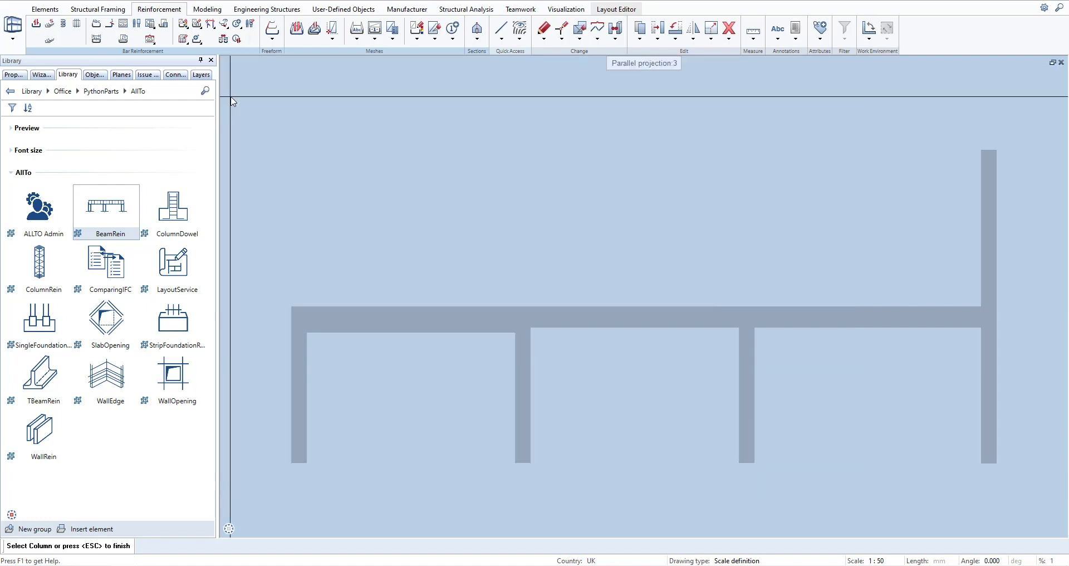
key("Escape")
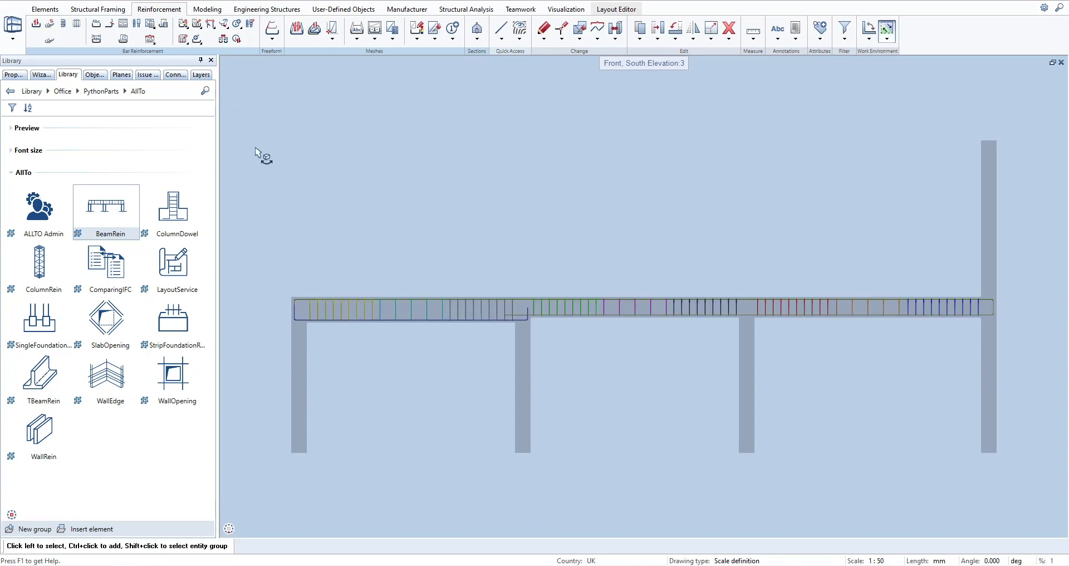
scroll(339, 365, "up", 1)
scroll(338, 365, "up", 1)
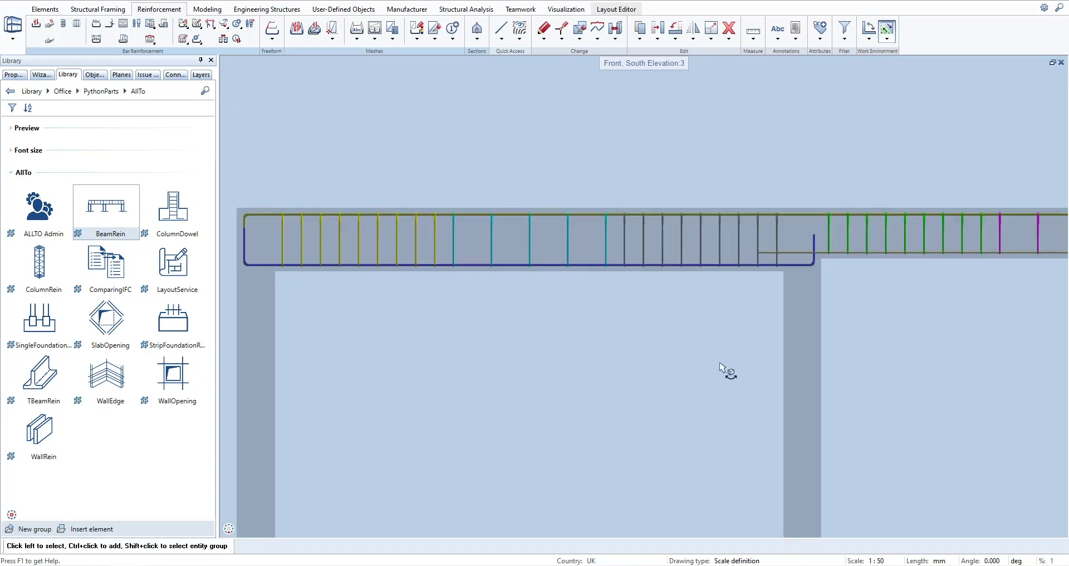
middle_click_drag(720, 365, 337, 423)
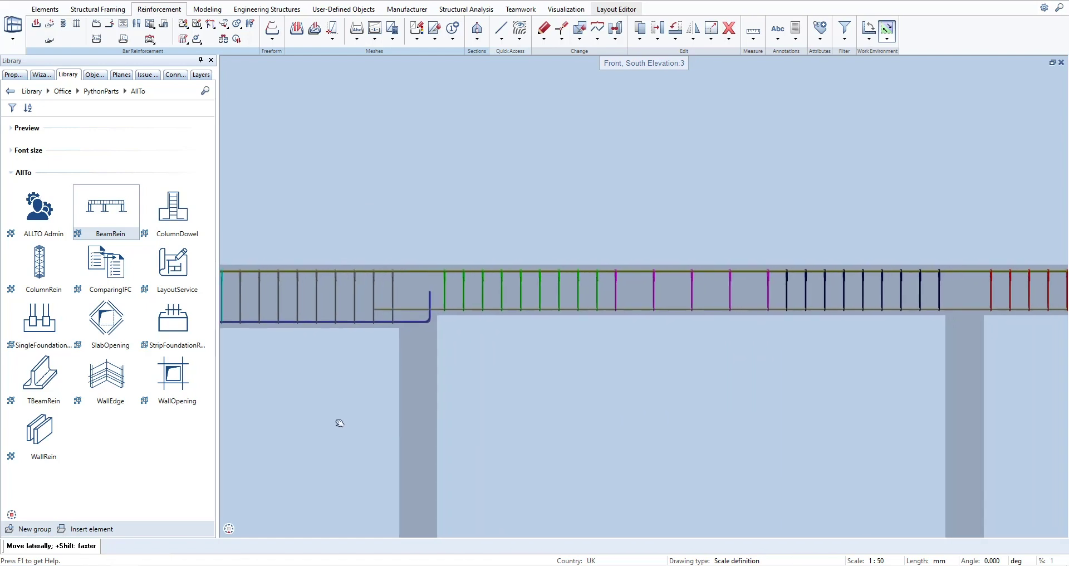
middle_click_drag(1021, 382, 353, 384)
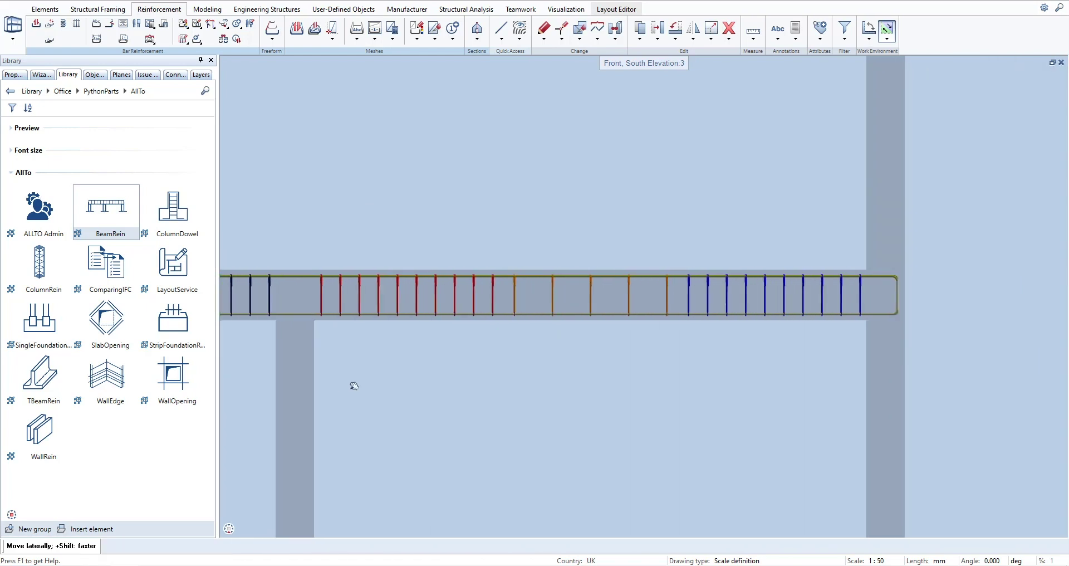
mouse_move(820, 401)
middle_mouse_down("shift")
mouse_move(776, 363)
mouse_move(584, 312)
middle_mouse_up("shift")
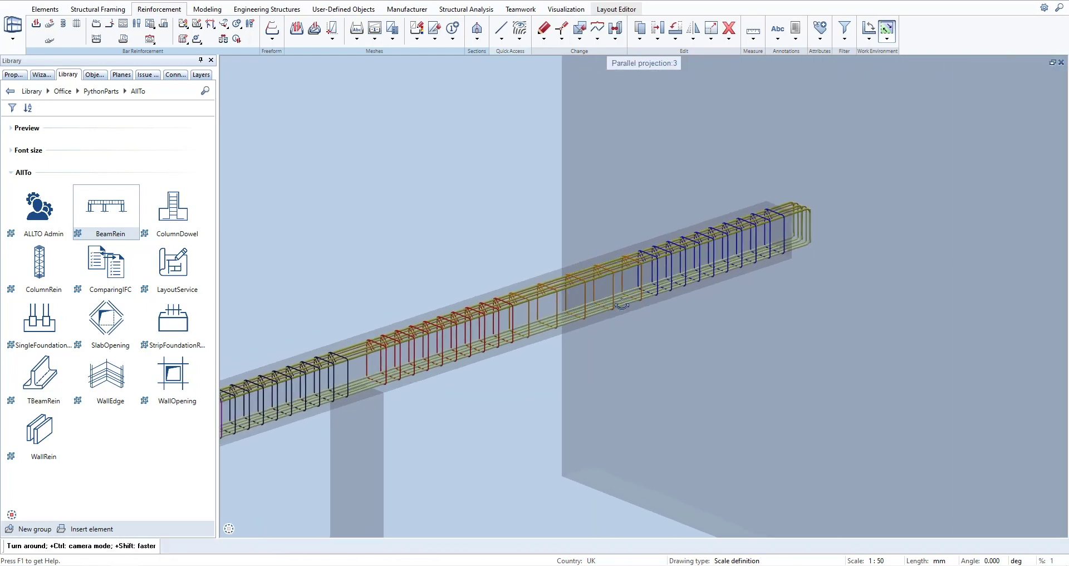
middle_click_drag(299, 452, 747, 277, "shift")
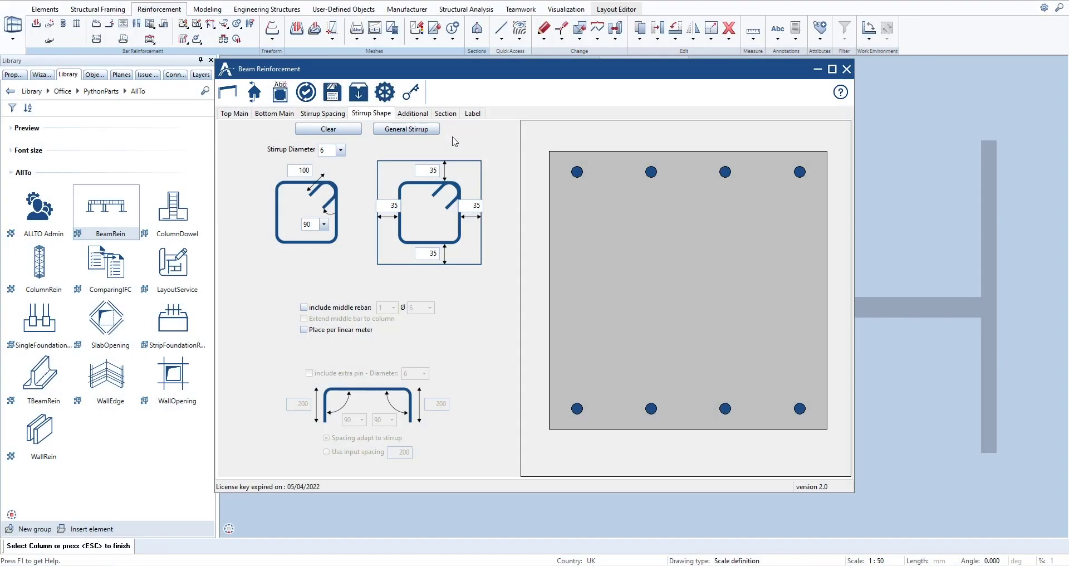
Step: Replace the single enclosing stirrup with two overlapping stirrups drawn between the bottom bars
left_click(413, 131)
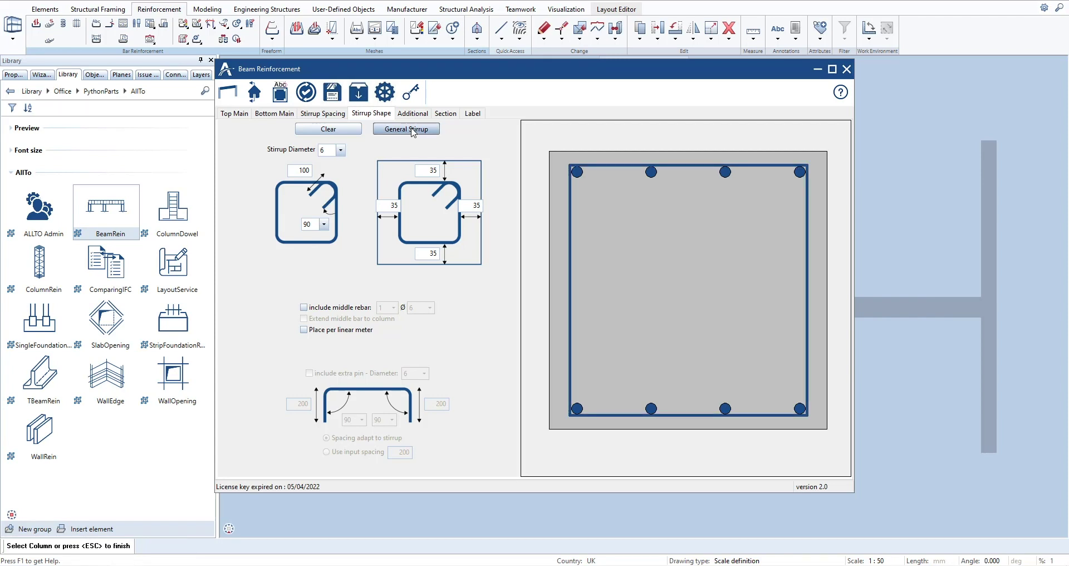
left_click(342, 134)
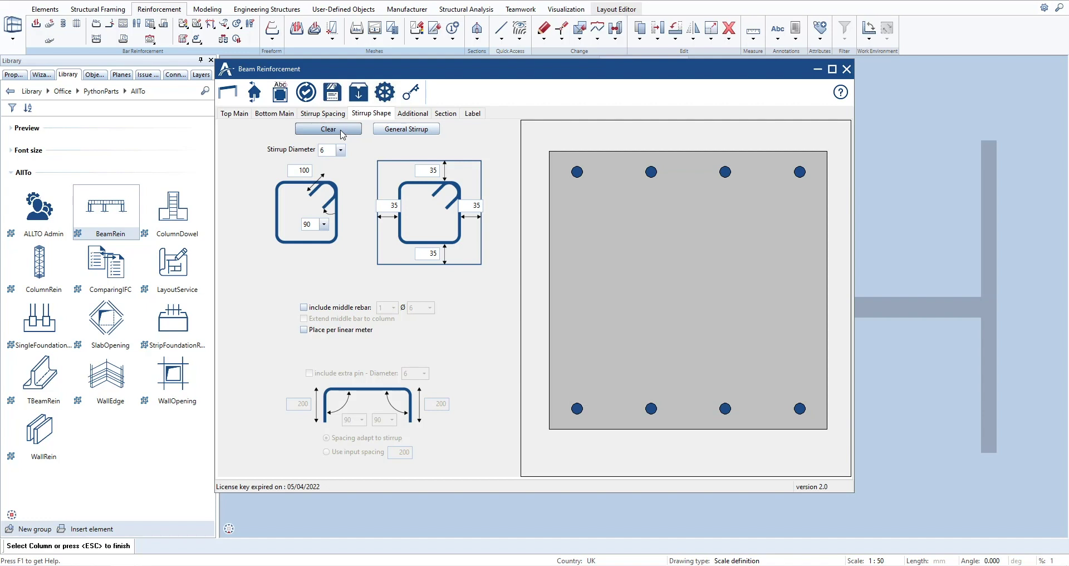
left_click(726, 408)
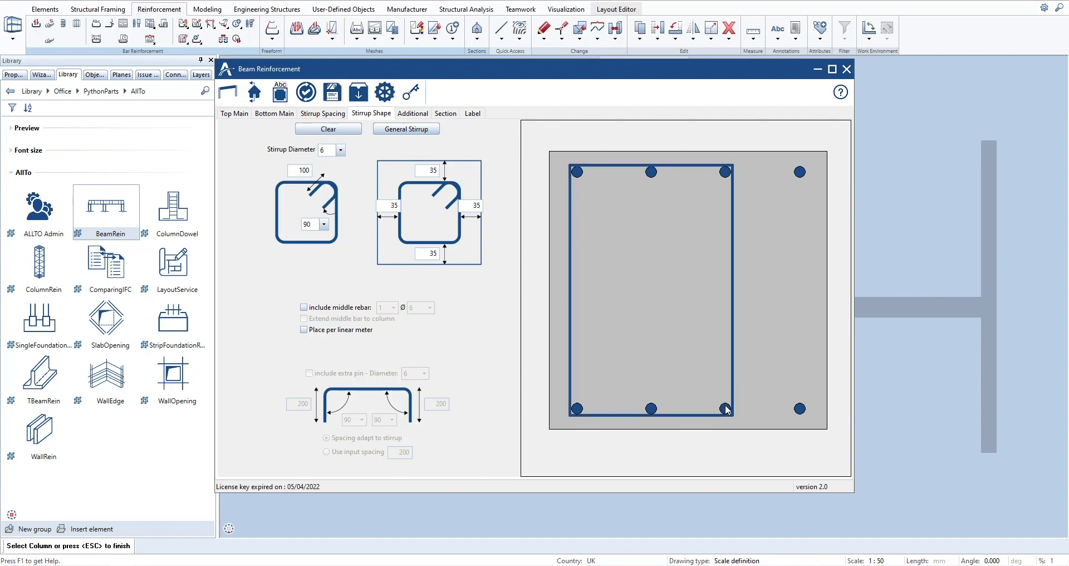
left_click(800, 409)
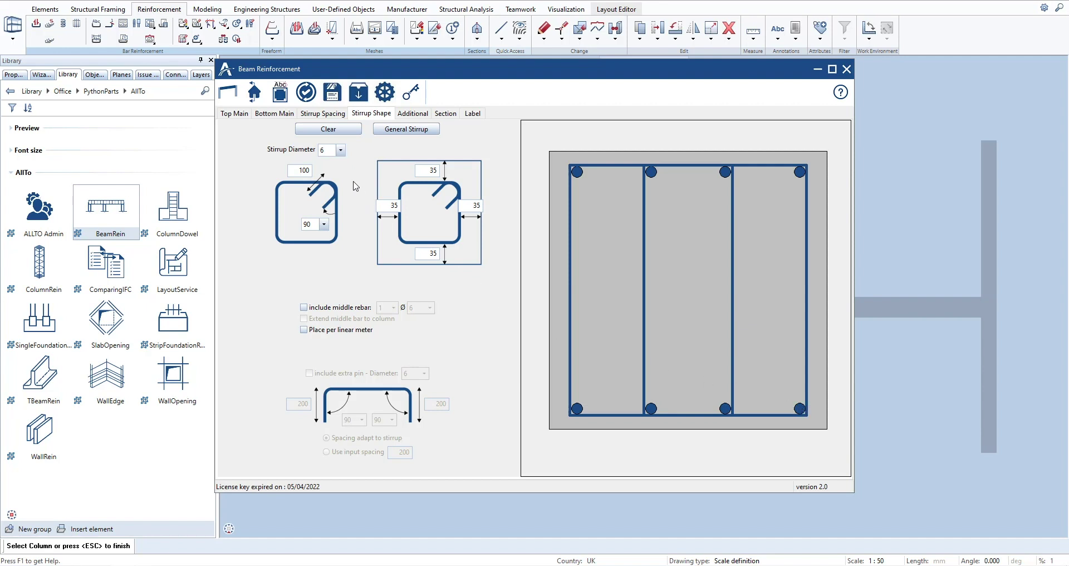
Step: Give the stirrups diameter 8 with 120 hooks bent at 135°
left_click(340, 150)
left_click(337, 169)
double_click(303, 171)
type("120")
left_click(324, 224)
left_click(313, 245)
Step: Set stirrup cover to 50 on all four sides and regenerate the reinforcement
double_click(432, 170)
type("50")
double_click(473, 205)
type("50")
double_click(425, 253)
type("50")
double_click(390, 205)
type("50")
left_click(228, 92)
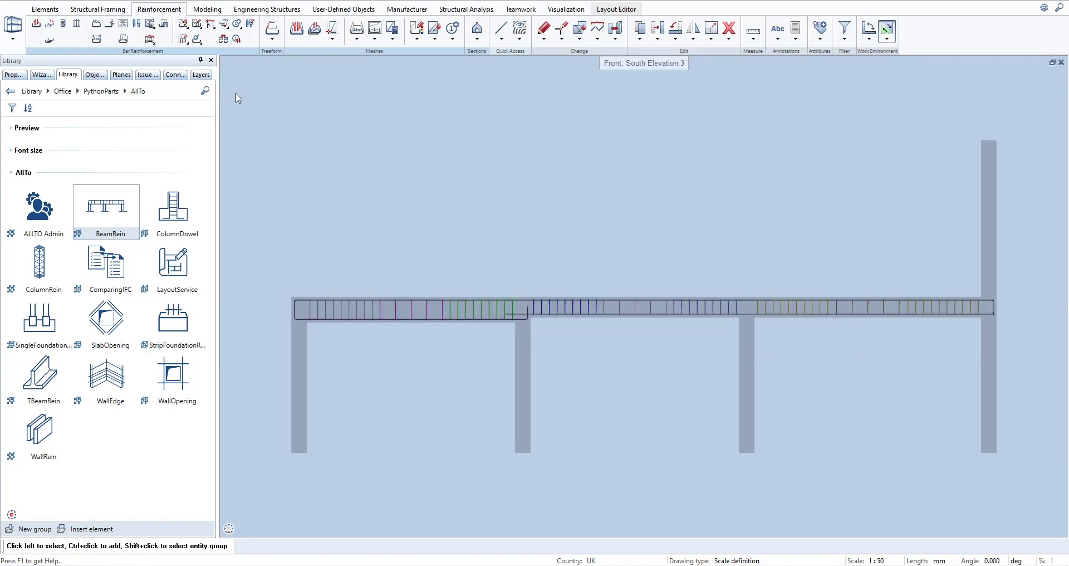
mouse_move(471, 282)
left_mouse_down()
mouse_move(581, 323)
mouse_move(486, 284)
mouse_move(437, 298)
left_mouse_up()
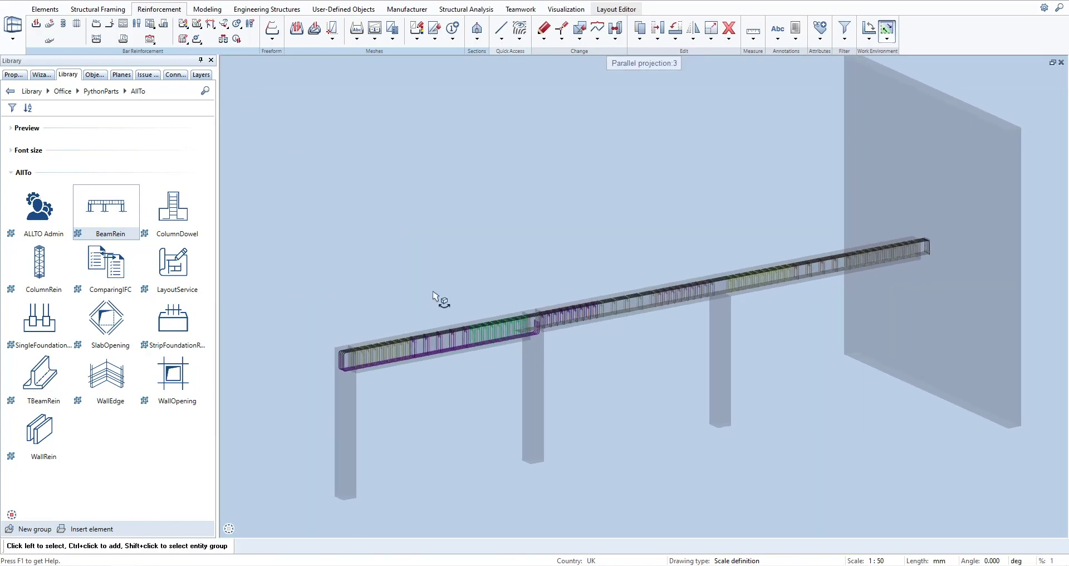
scroll(367, 362, "up", 3)
scroll(372, 358, "up", 2)
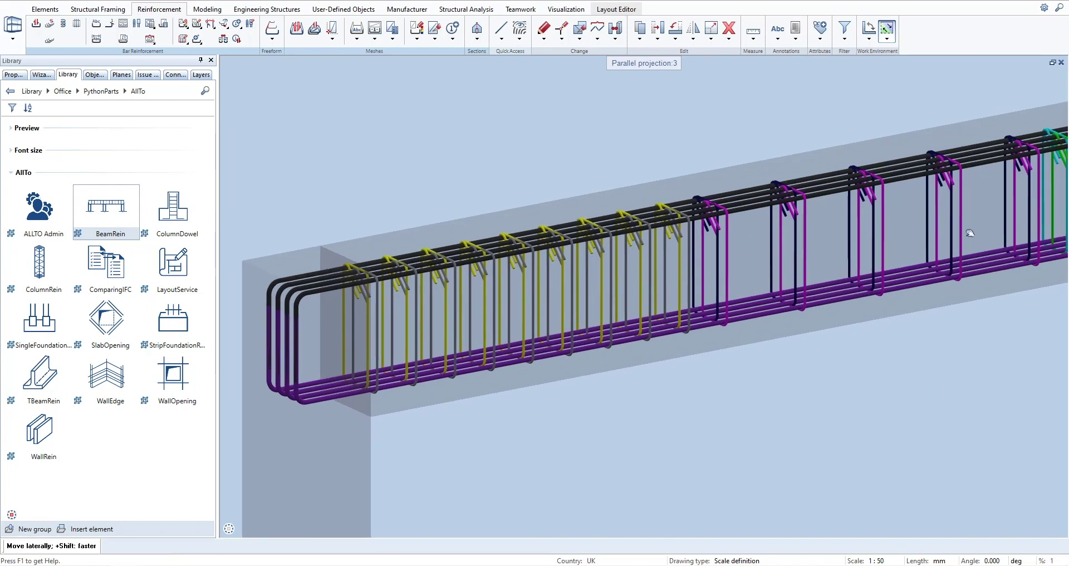
mouse_move(975, 229)
middle_mouse_down()
mouse_move(699, 336)
mouse_move(565, 370)
middle_mouse_up()
mouse_move(1001, 274)
middle_mouse_down()
mouse_move(676, 362)
mouse_move(504, 375)
middle_mouse_up()
middle_click_drag(867, 314, 736, 368)
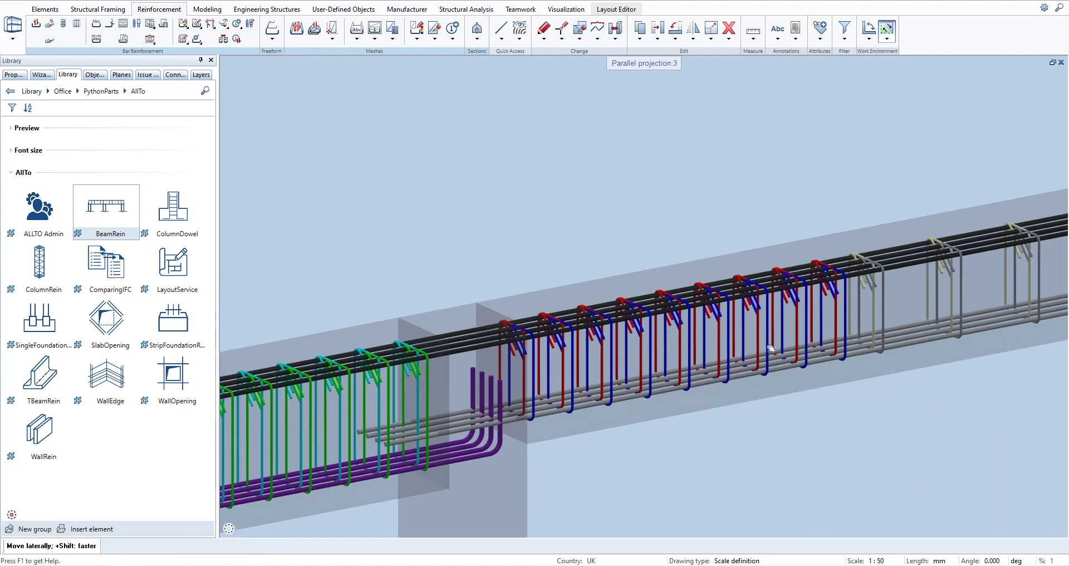
mouse_move(892, 340)
middle_mouse_down()
mouse_move(508, 419)
mouse_move(312, 424)
mouse_move(557, 390)
middle_mouse_up()
Step: Reopen the beam's settings and add one Ø10 middle bar per side, extended into the columns
middle_click_drag(835, 334, 913, 307)
double_click(914, 308)
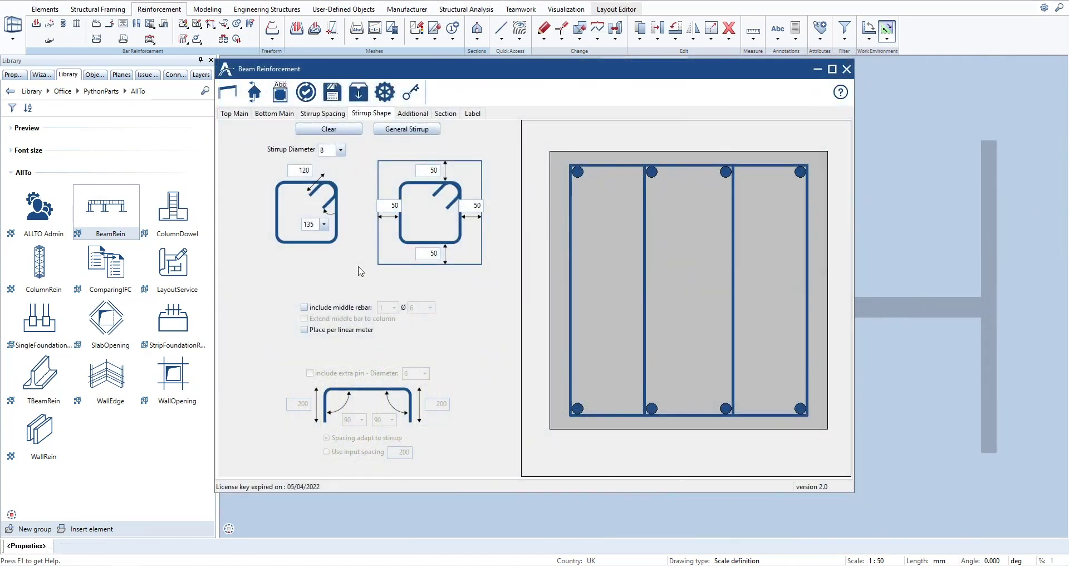
left_click(305, 308)
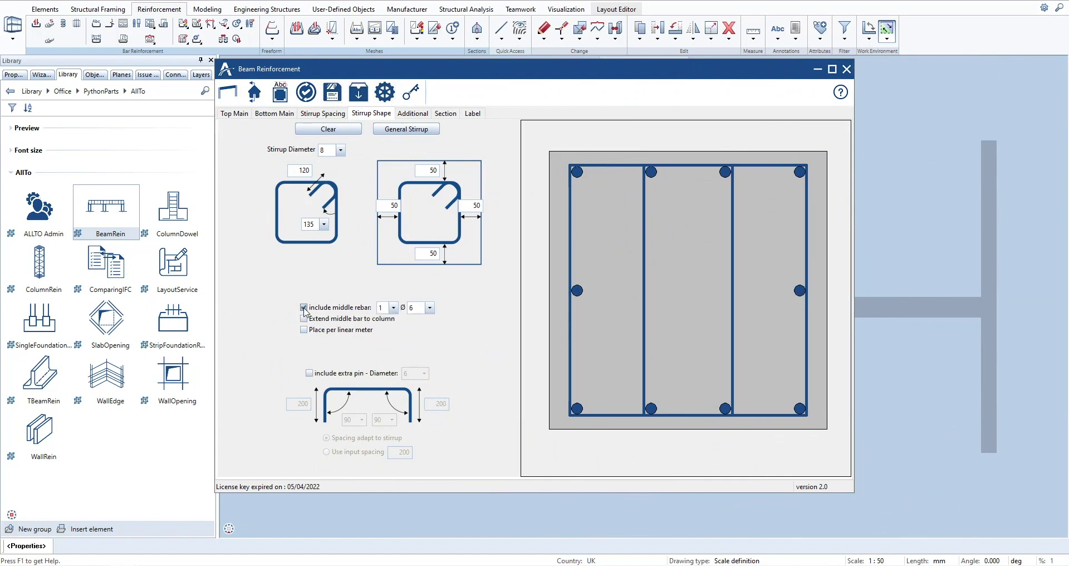
left_click(394, 308)
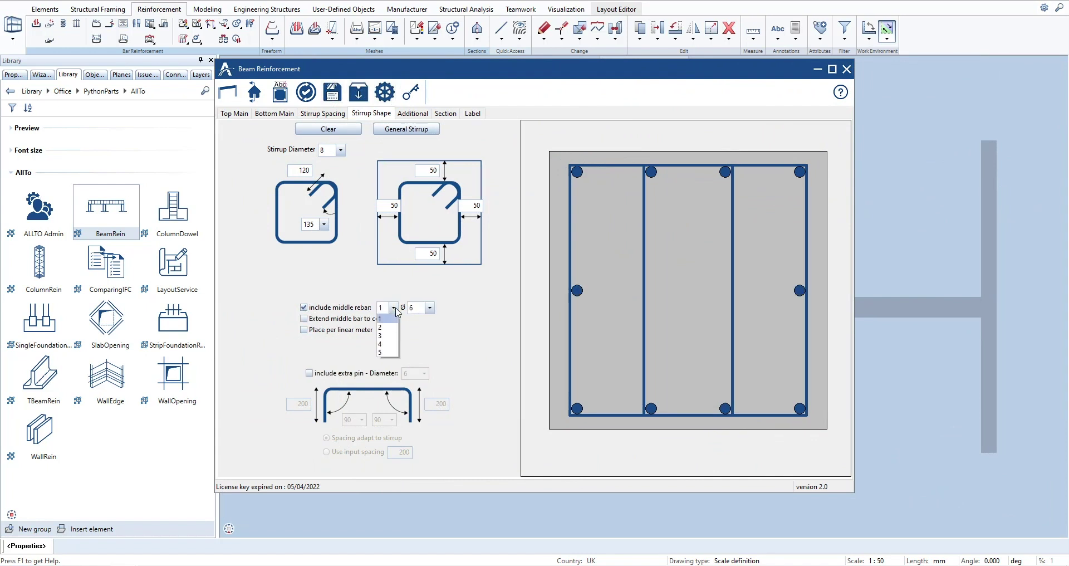
left_click(394, 308)
left_click(430, 308)
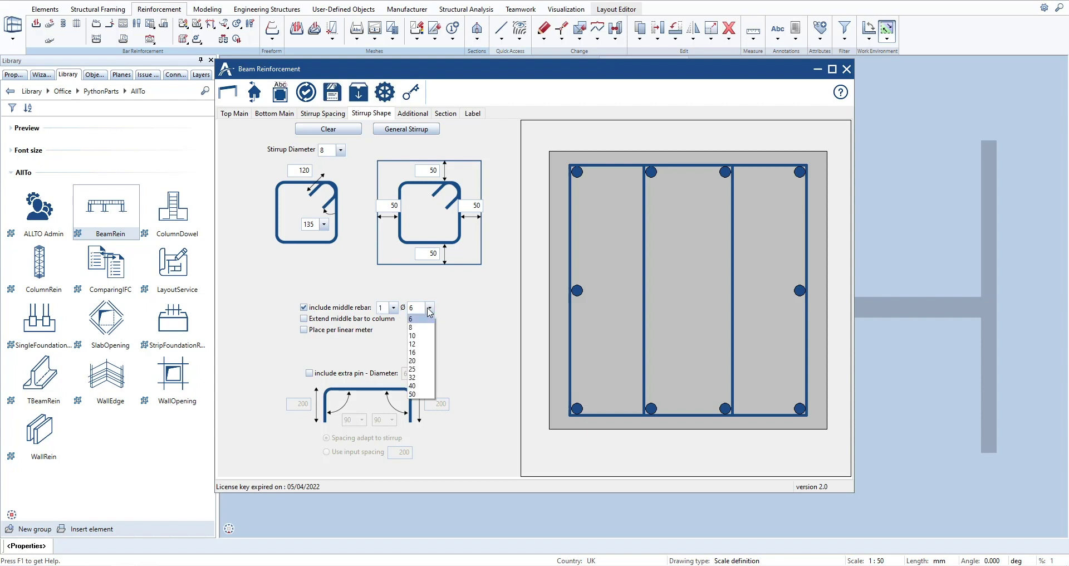
left_click(422, 336)
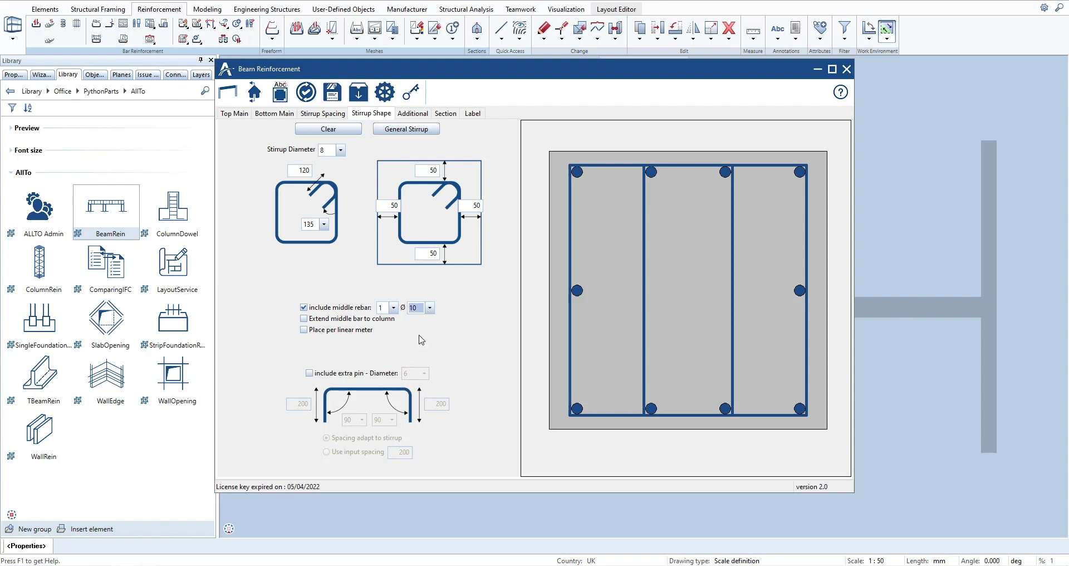
left_click(304, 319)
Step: Add an Ø8 extra pin with 100 legs and 135° hooks on both ends
left_click(310, 374)
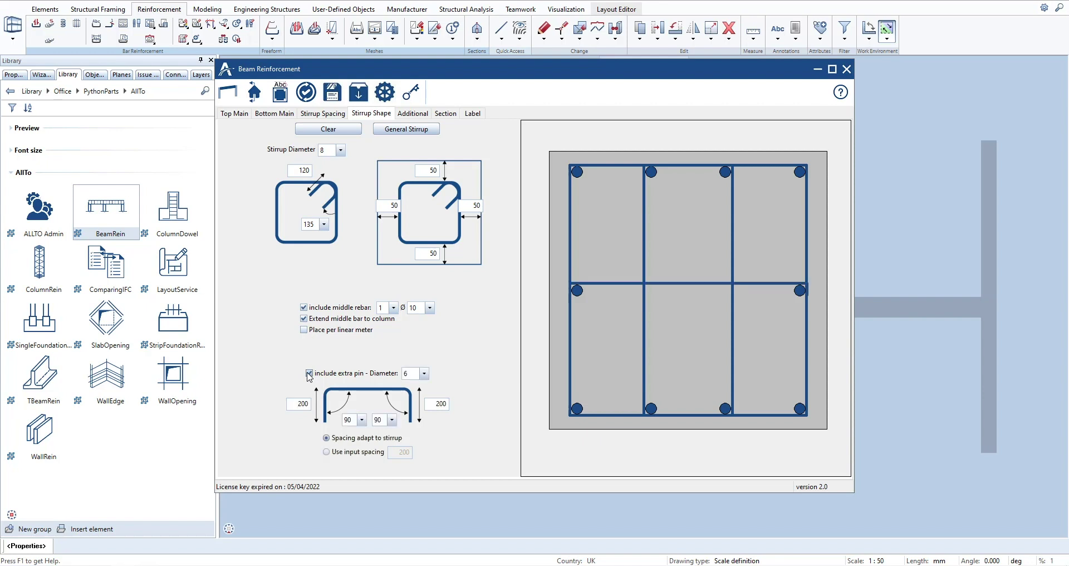
left_click(425, 373)
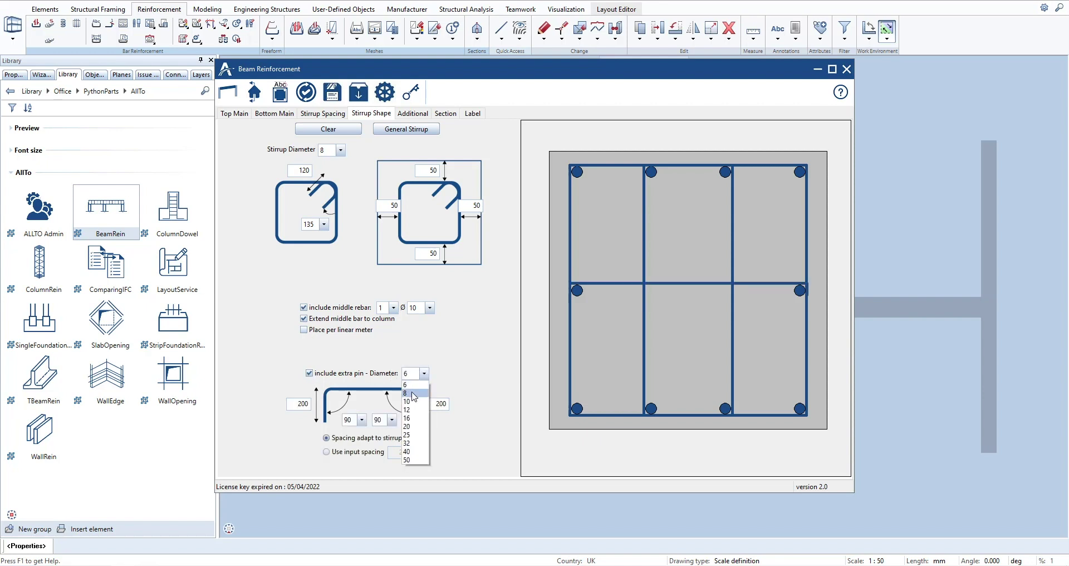
left_click(414, 393)
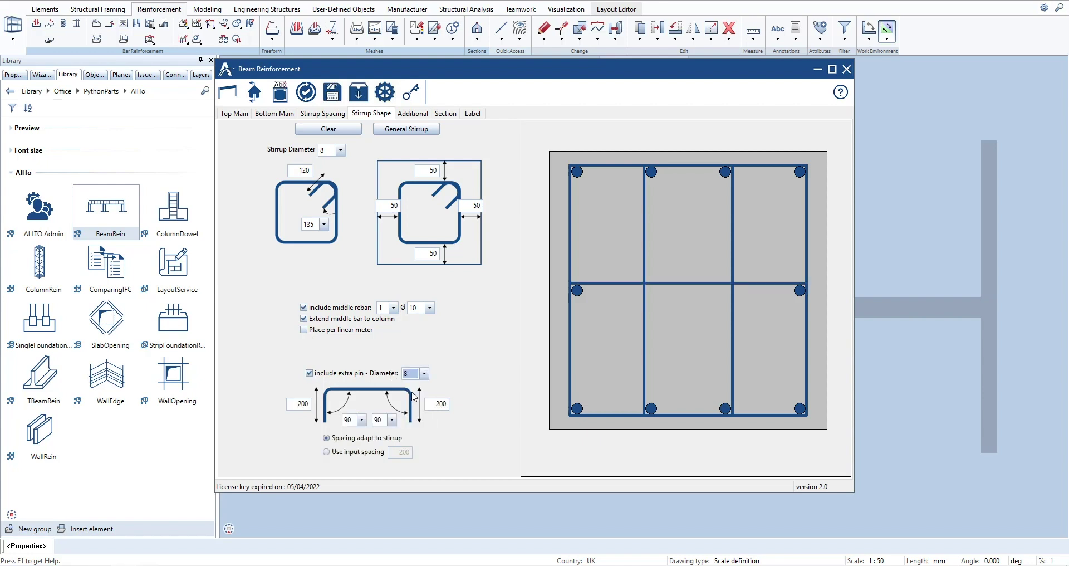
double_click(295, 404)
type("100")
left_click(362, 419)
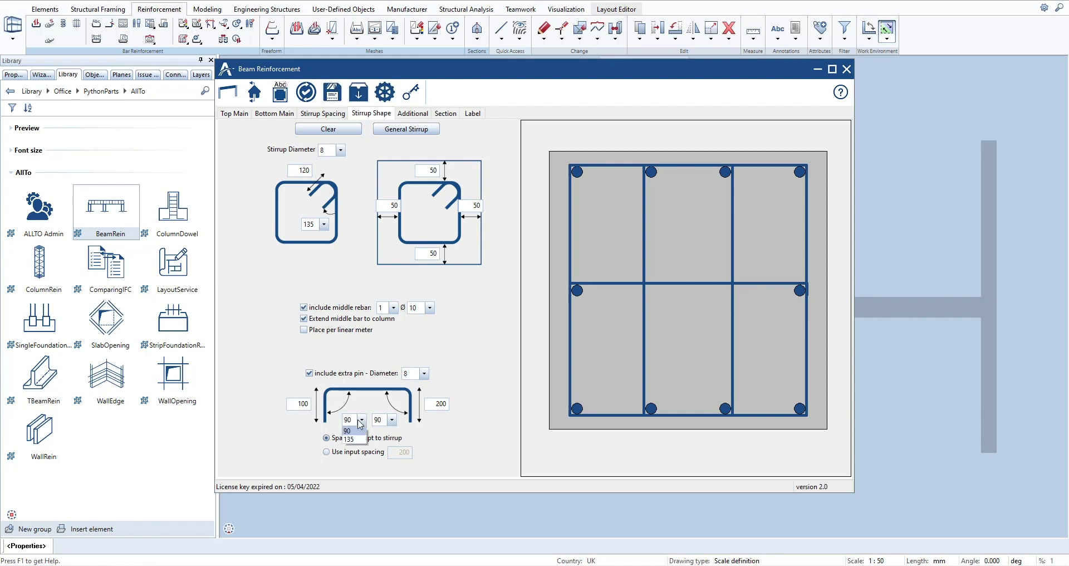
left_click(355, 438)
left_click(397, 422)
left_click(385, 438)
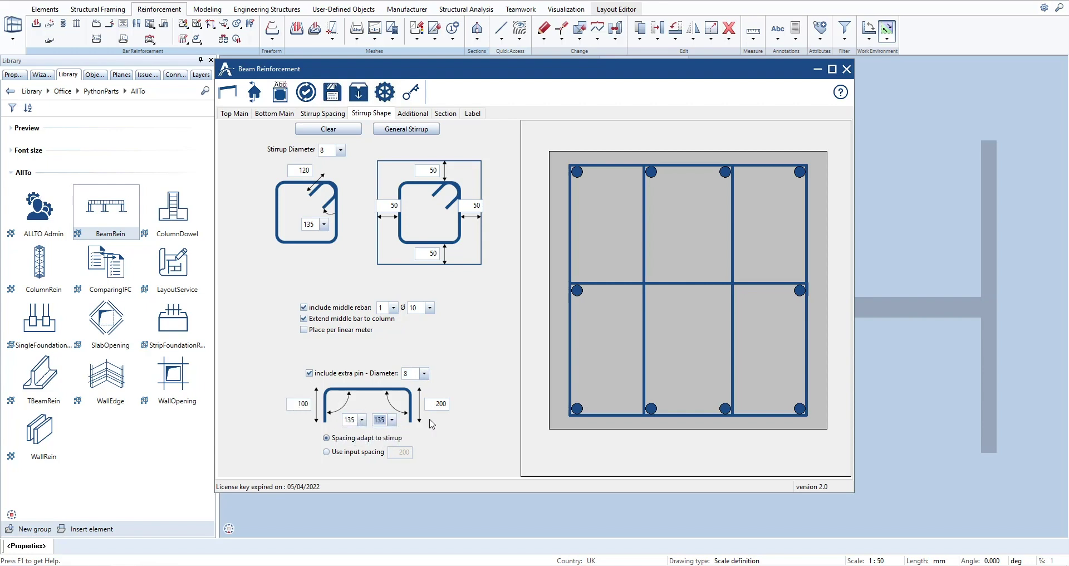
double_click(437, 404)
type("1")
Step: Space the pins to match the stirrups and regenerate the reinforcement
left_click(327, 451)
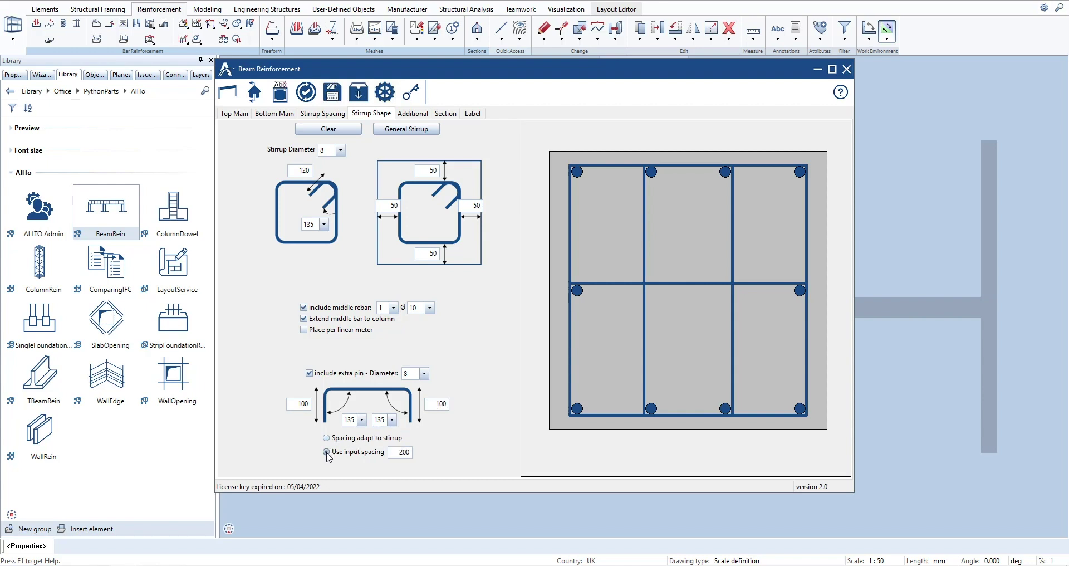
left_click(327, 438)
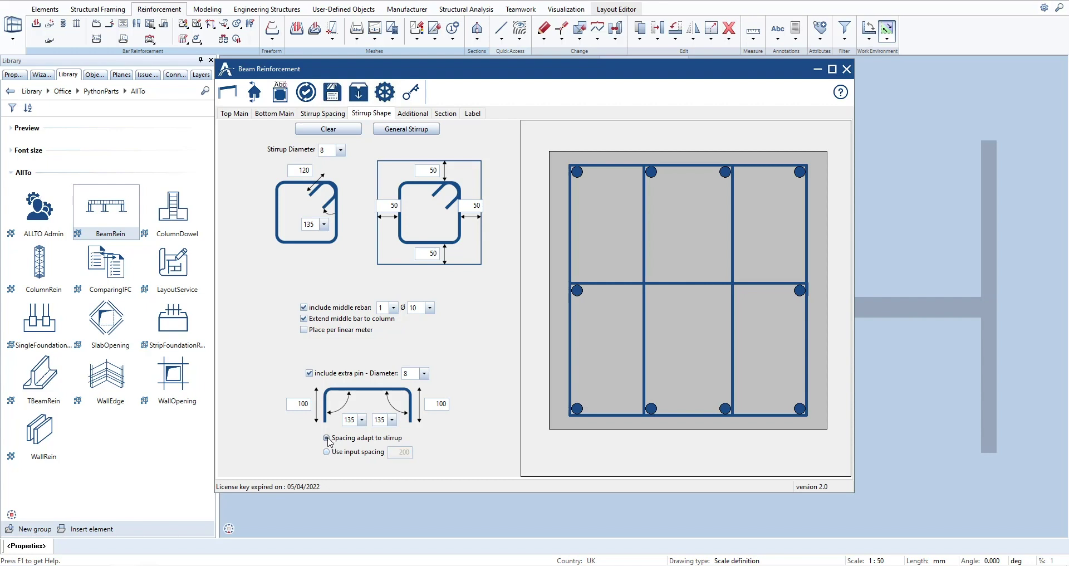
left_click(239, 101)
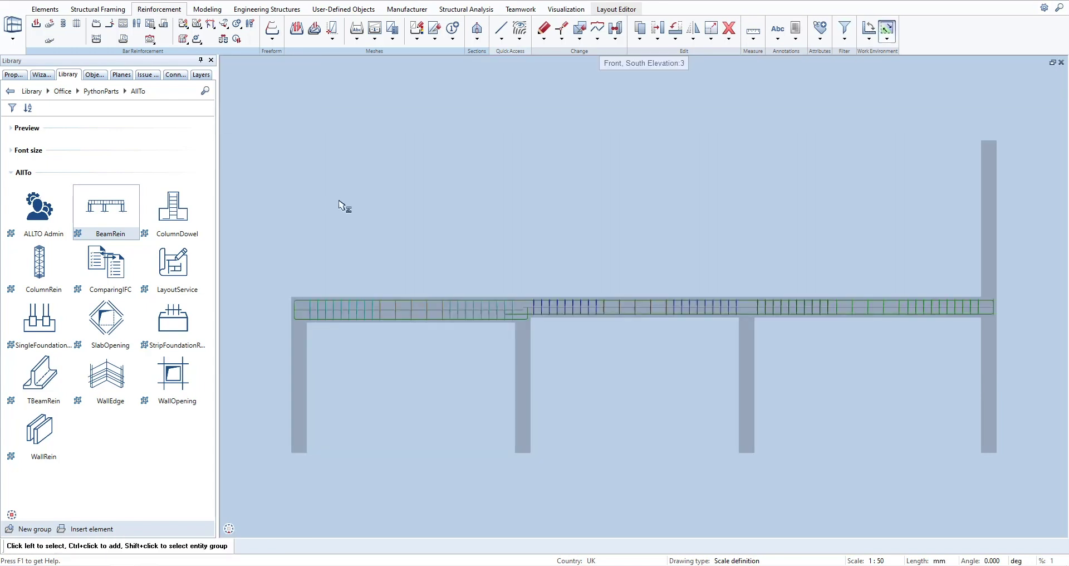
scroll(290, 321, "up", 3)
mouse_move(886, 463)
middle_mouse_down("shift")
mouse_move(761, 352)
mouse_move(699, 325)
middle_mouse_up("shift")
scroll(414, 396, "up", 2)
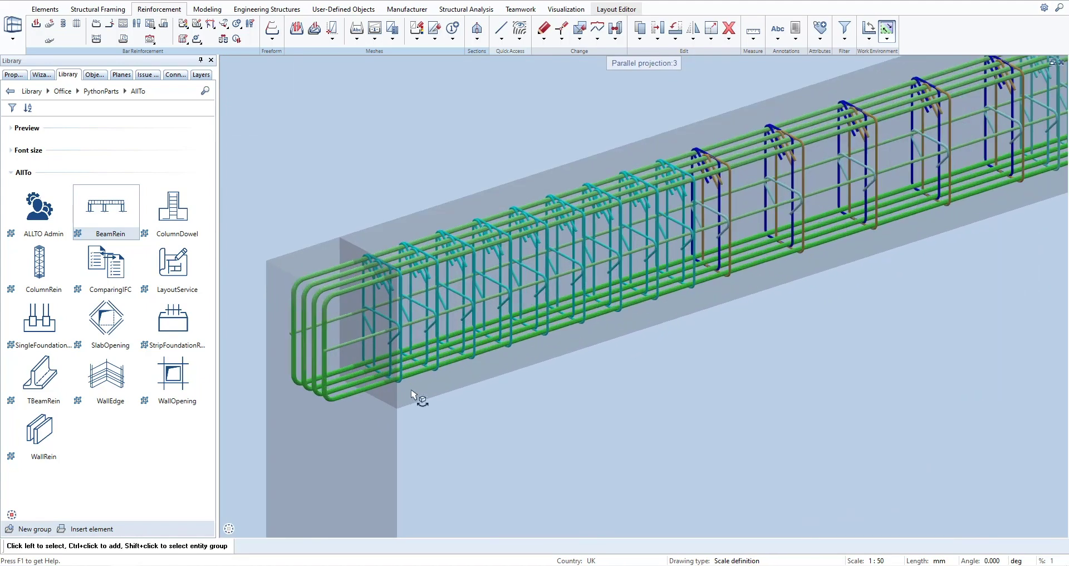
middle_click_drag(1019, 241, 513, 434)
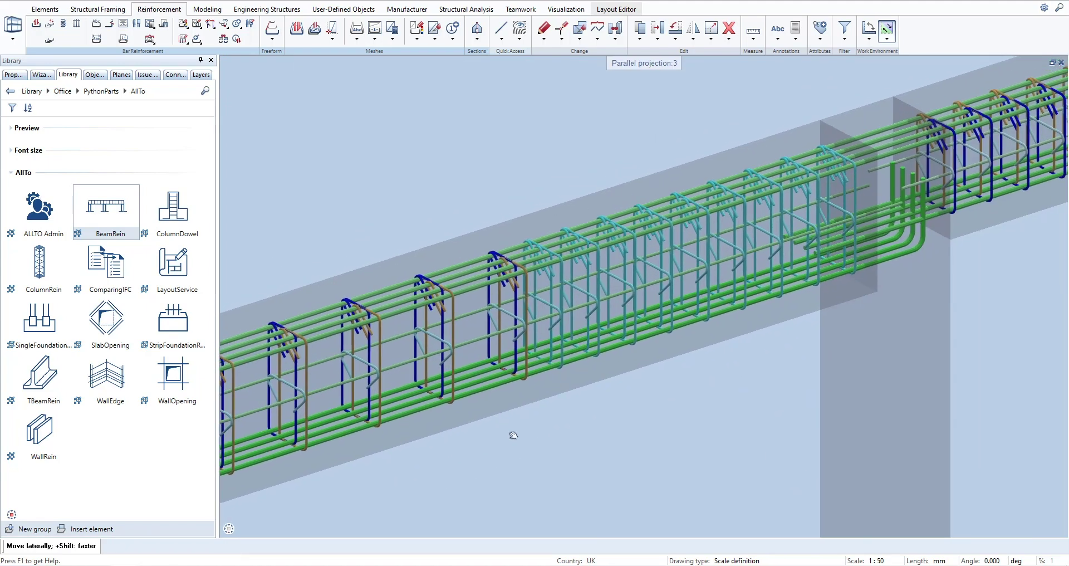
middle_click_drag(1002, 268, 484, 446)
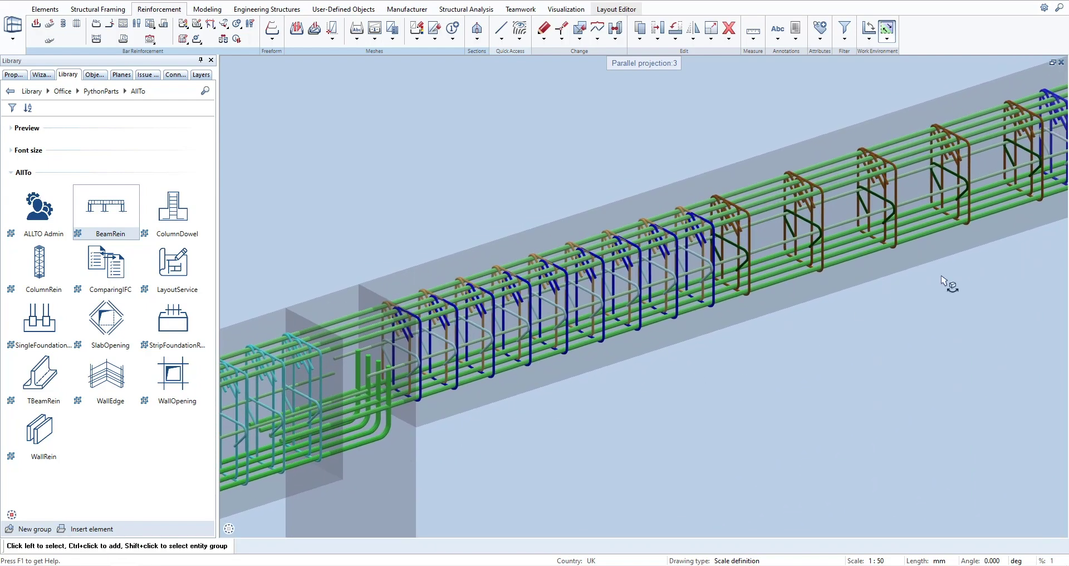
middle_click_drag(1031, 251, 459, 449)
middle_click_drag(1011, 317, 453, 434)
middle_click_drag(904, 312, 370, 508)
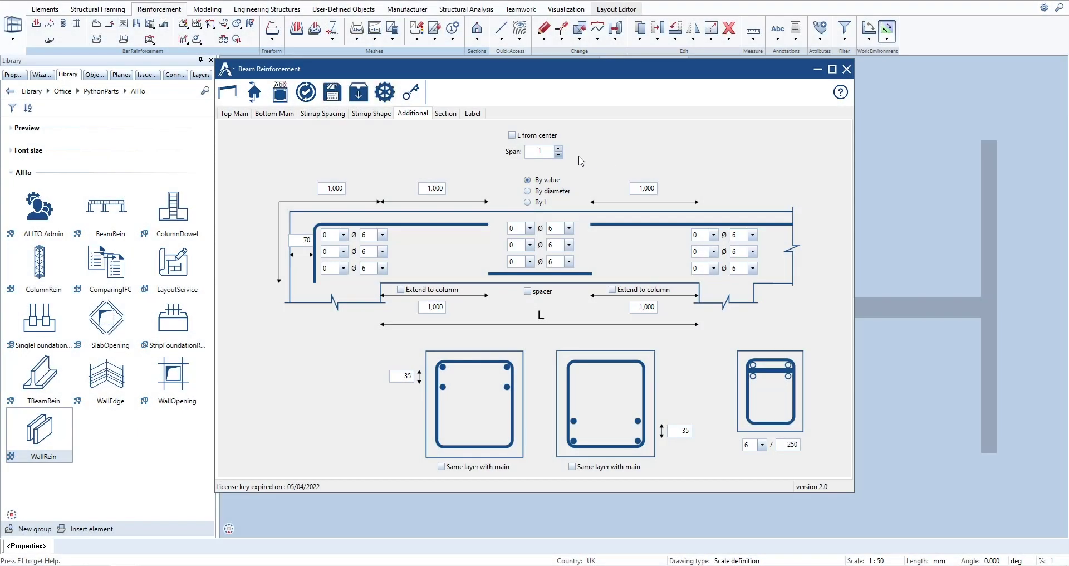
Step: Switch to span 3 and set its right top extra bars to 2Ø8
left_click(558, 148)
left_click(558, 148)
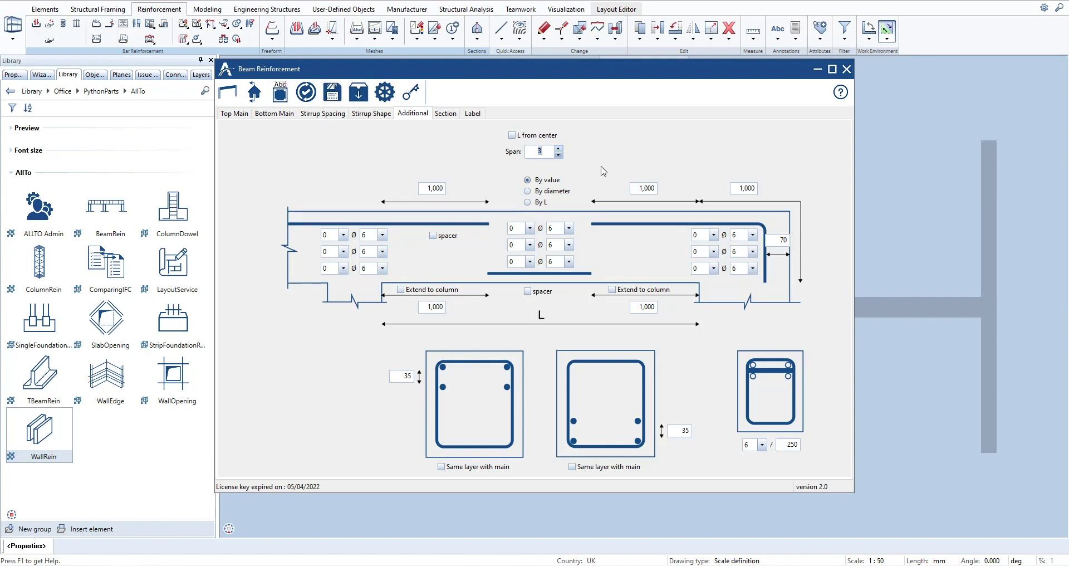
left_click(713, 235)
left_click(704, 254)
left_click(752, 235)
left_click(741, 254)
Step: Set span 3's mid-span bottom and left top extra bars to 2Ø8
left_click(530, 261)
left_click(521, 283)
left_click(569, 261)
left_click(558, 283)
left_click(343, 235)
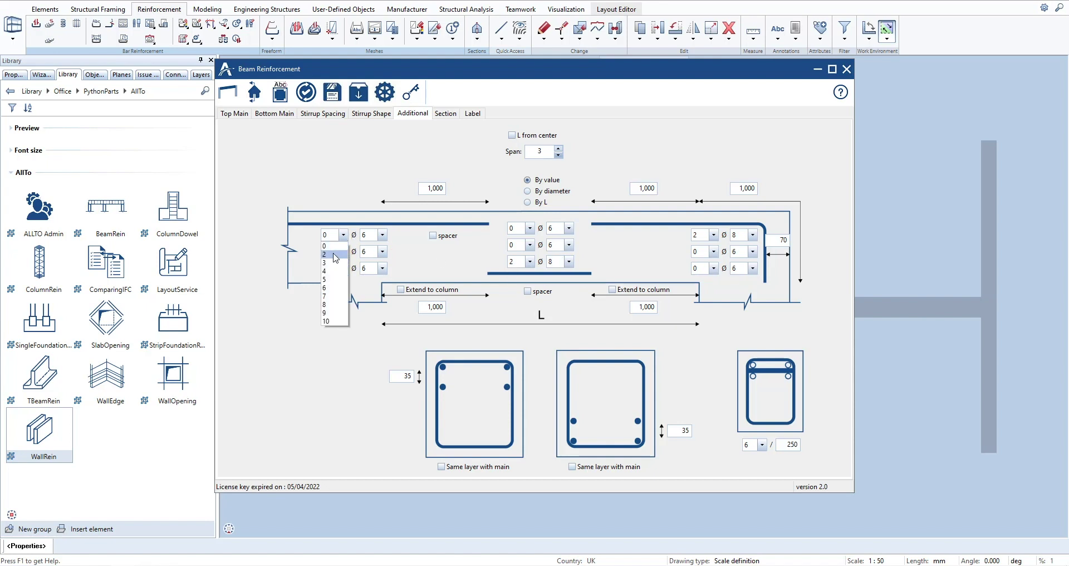
left_click(335, 255)
left_click(383, 234)
left_click(375, 256)
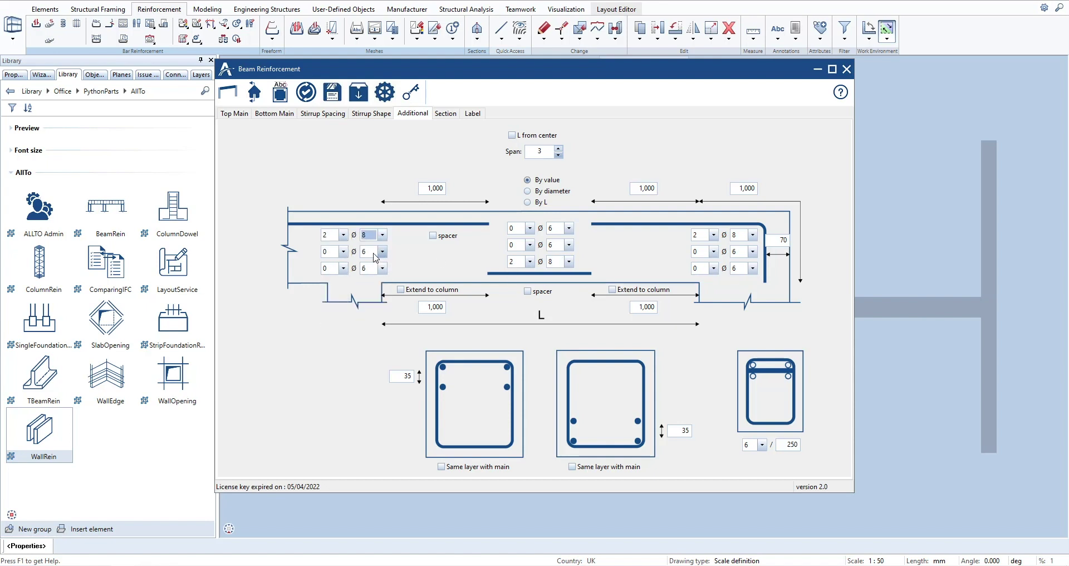
Step: Define bar lengths By value: 1,500 for left and middle top bars, 500 for the right
left_click(527, 191)
left_click(527, 202)
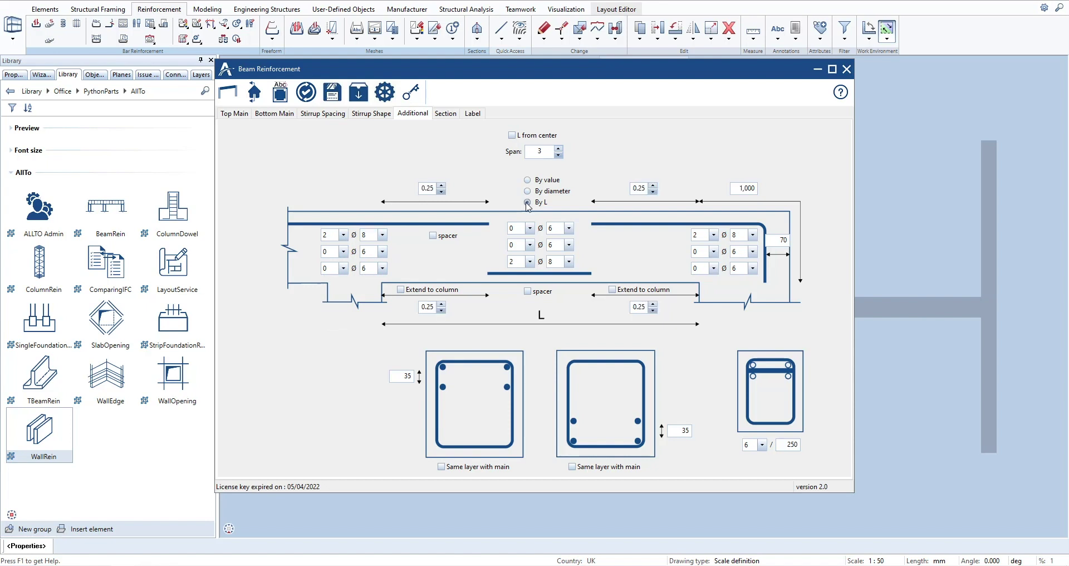
left_click(527, 180)
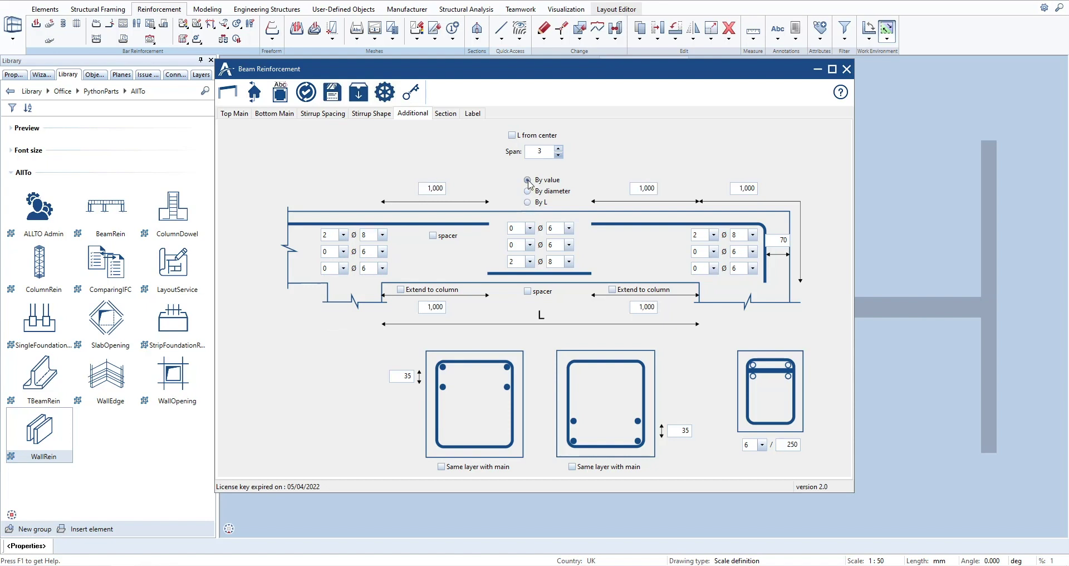
double_click(426, 190)
type("15")
double_click(639, 188)
type("15")
double_click(744, 189)
type("5")
left_click(558, 156)
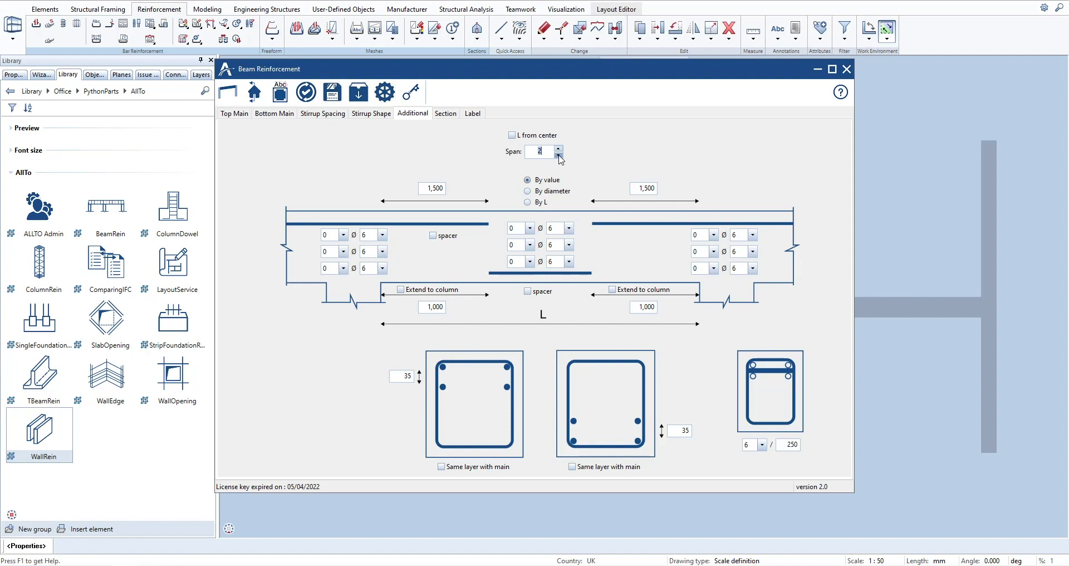
Step: Give span 2 2Ø8 right top extra bars and 2Ø8 mid-span bottom bars
left_click(713, 235)
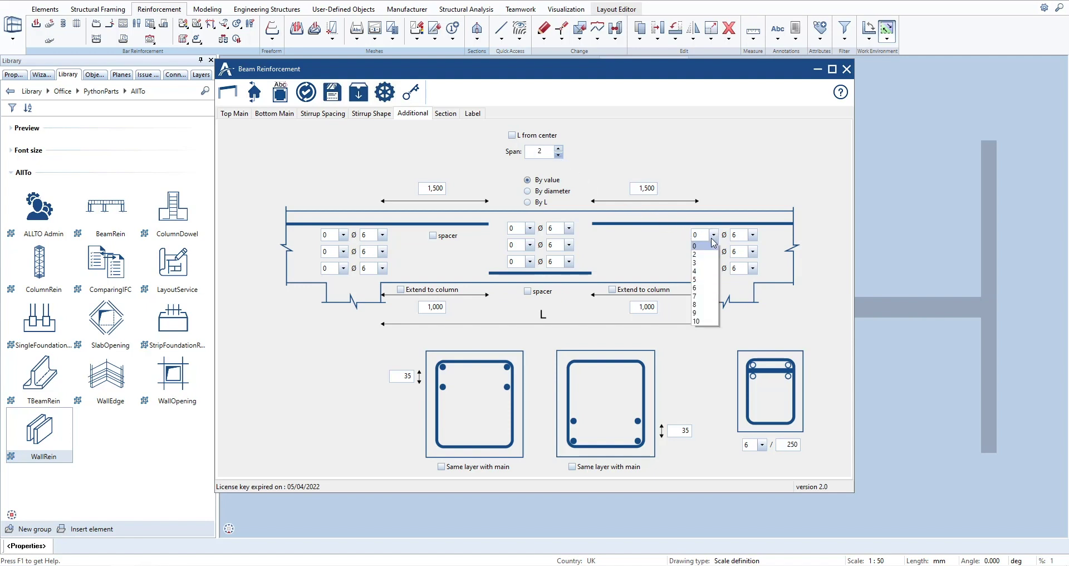
left_click(700, 254)
left_click(752, 234)
left_click(738, 253)
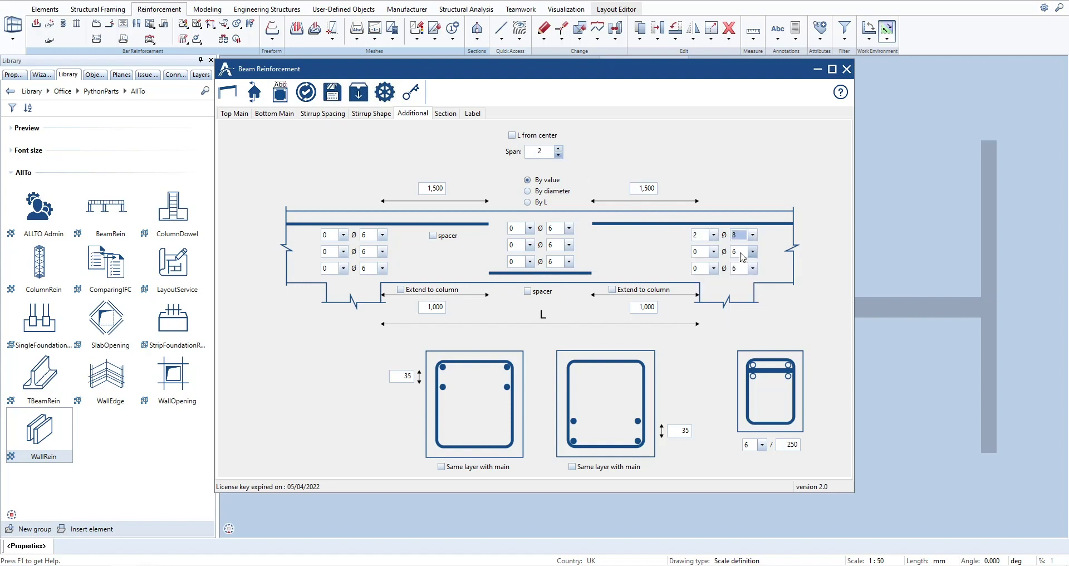
left_click(530, 261)
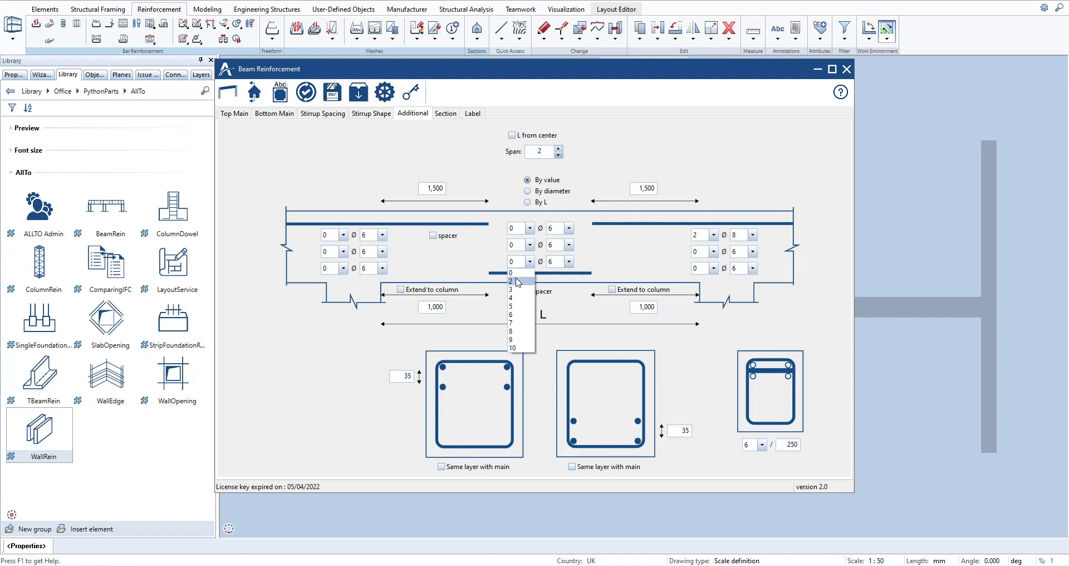
left_click(517, 287)
left_click(569, 261)
left_click(551, 281)
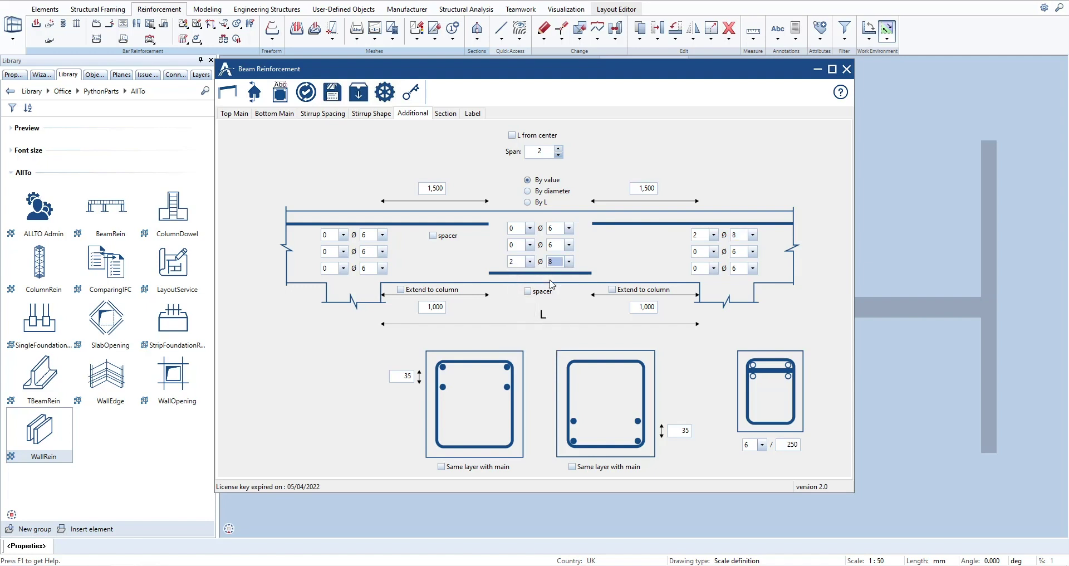
Step: Add 2Ø8 left top extra bars and turn on Extend to column at both ends
left_click(343, 235)
scroll(334, 256, "up", 2)
left_click(334, 259)
left_click(382, 235)
left_click(375, 255)
left_click(400, 289)
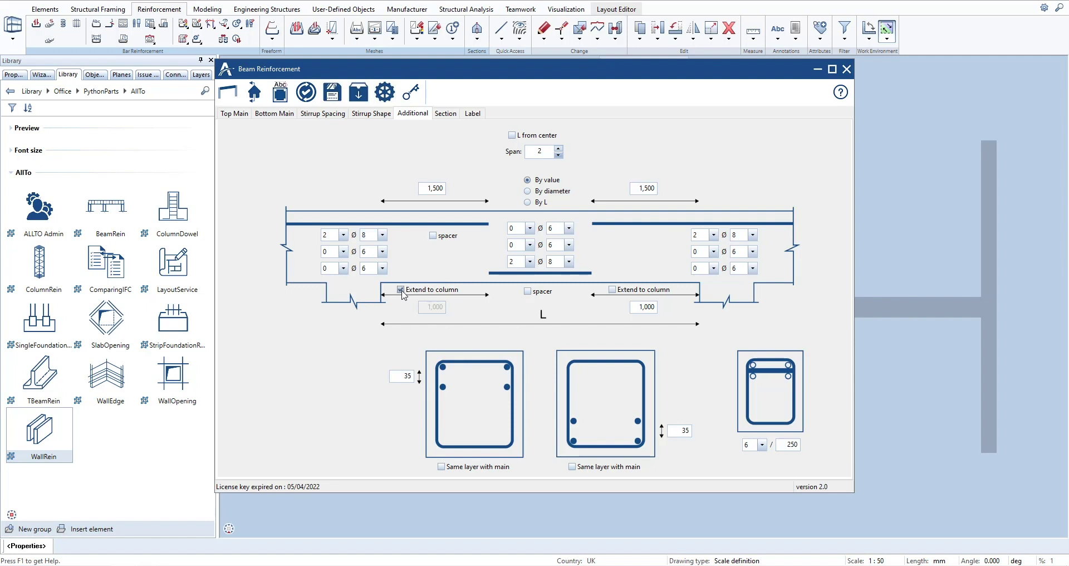
left_click(613, 289)
Step: Switch to span 1 and set both mid-span extra bar rows to 2Ø8
left_click(559, 155)
left_click(531, 262)
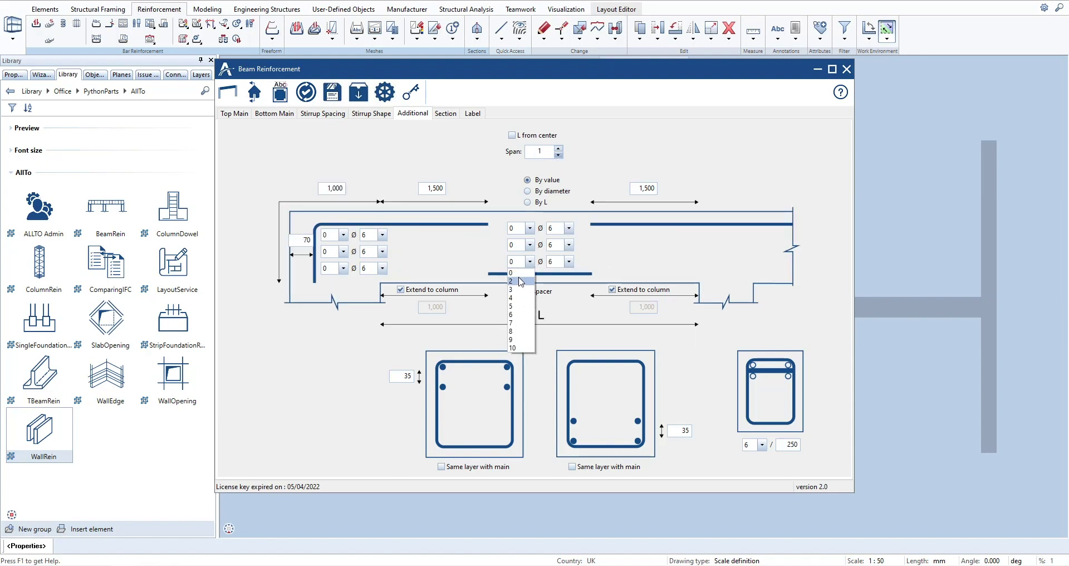
left_click(520, 281)
left_click(569, 262)
left_click(561, 281)
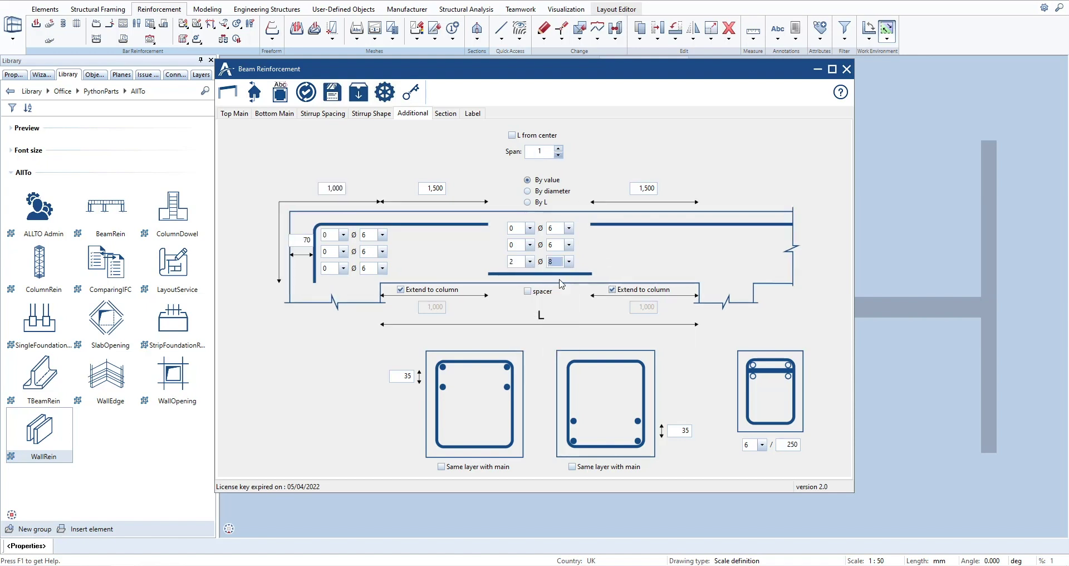
left_click(530, 245)
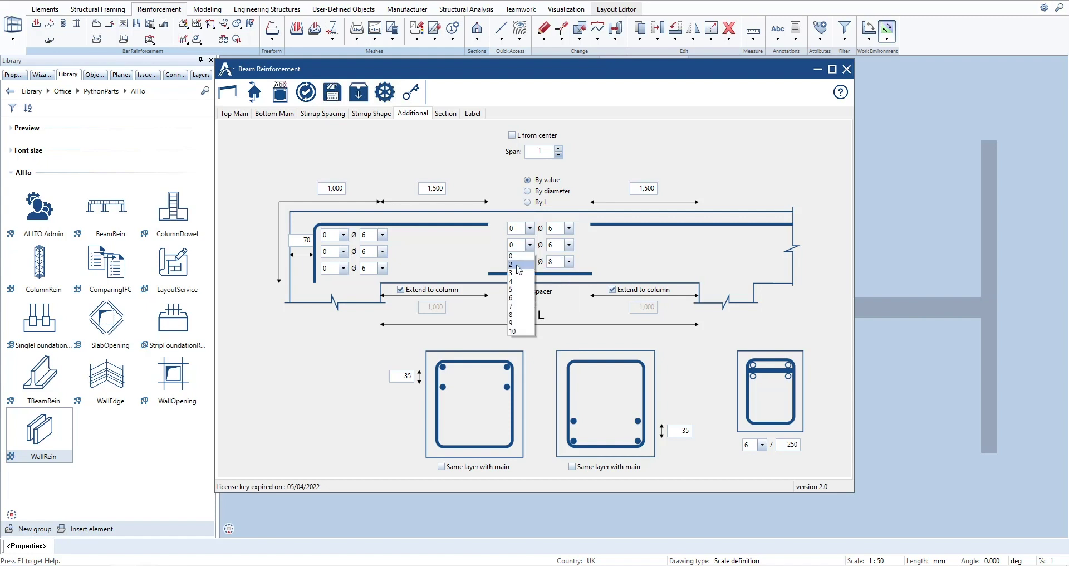
left_click(518, 270)
left_click(568, 245)
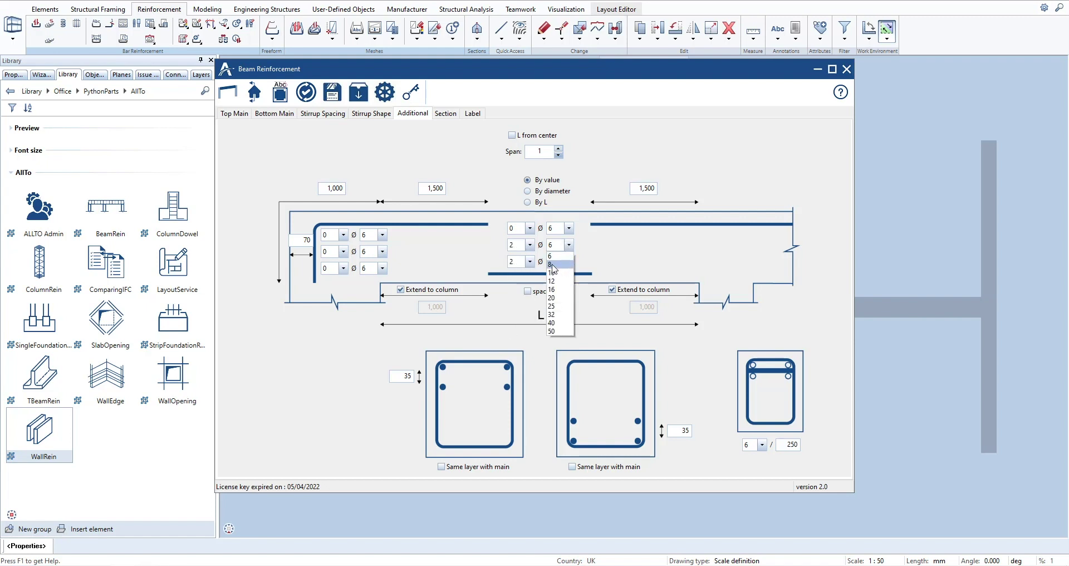
left_click(554, 267)
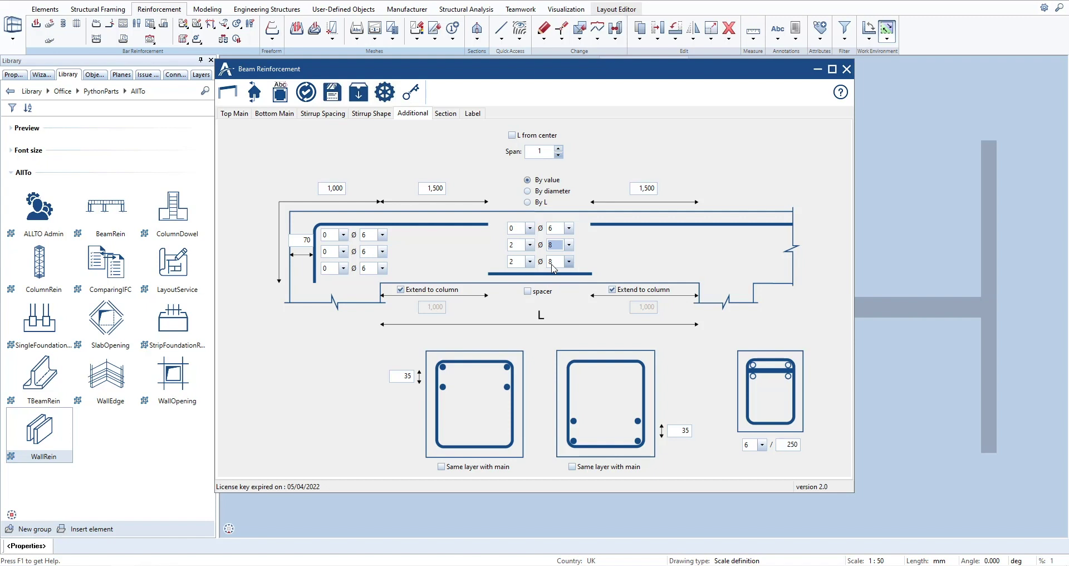
Step: Add a Ø20 spacer bar at 300 spacing and set the bottom cover to 20
left_click(527, 291)
double_click(680, 429)
type("20")
left_click(761, 444)
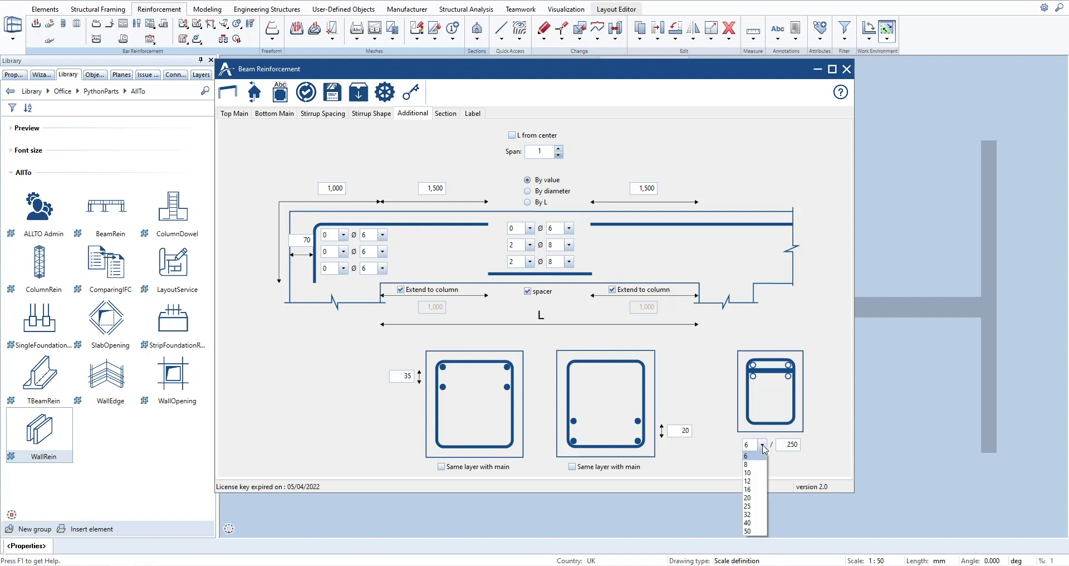
left_click(755, 497)
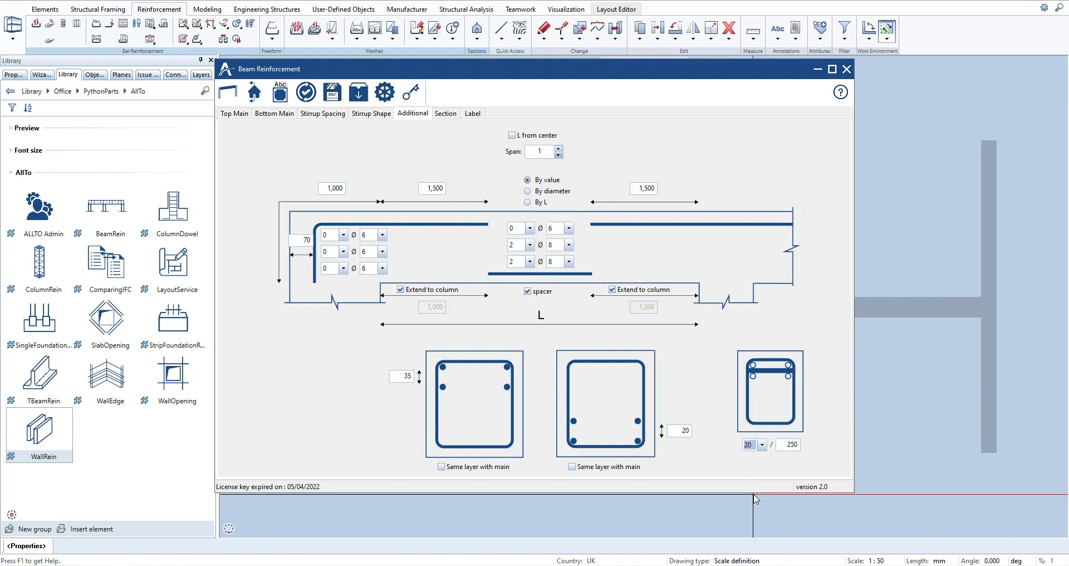
double_click(785, 444)
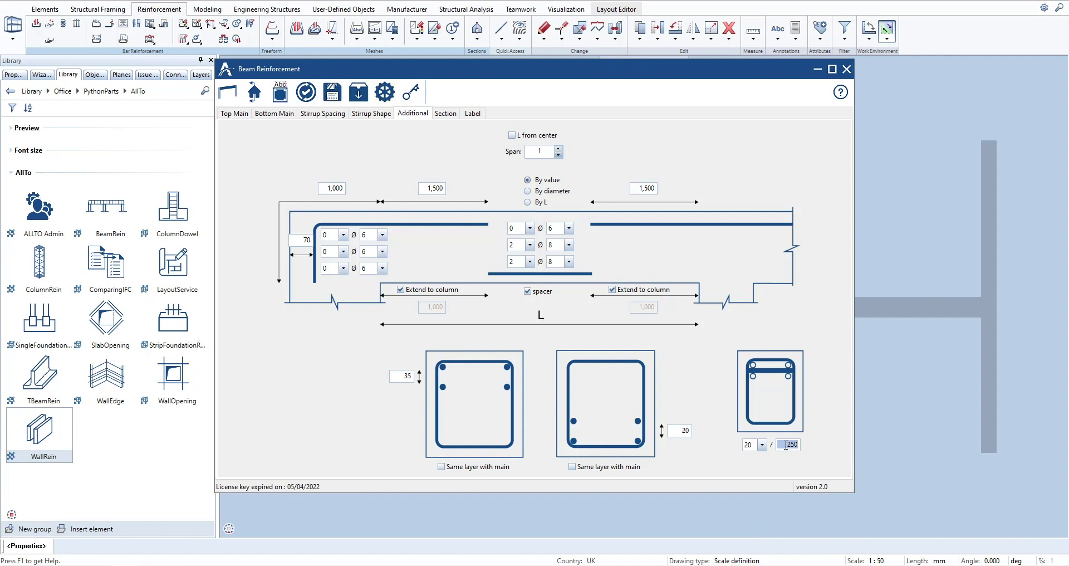
type("300")
Step: Turn off Extend to column and give span 1 2Ø8 left top bars 500 long
left_click(401, 289)
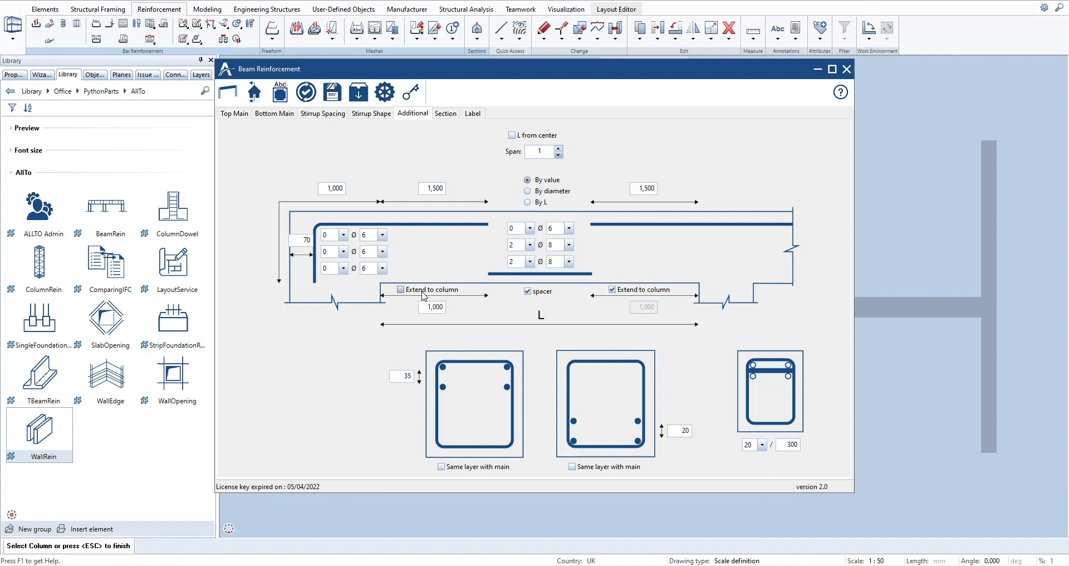
left_click(613, 289)
left_click(344, 234)
left_click(333, 262)
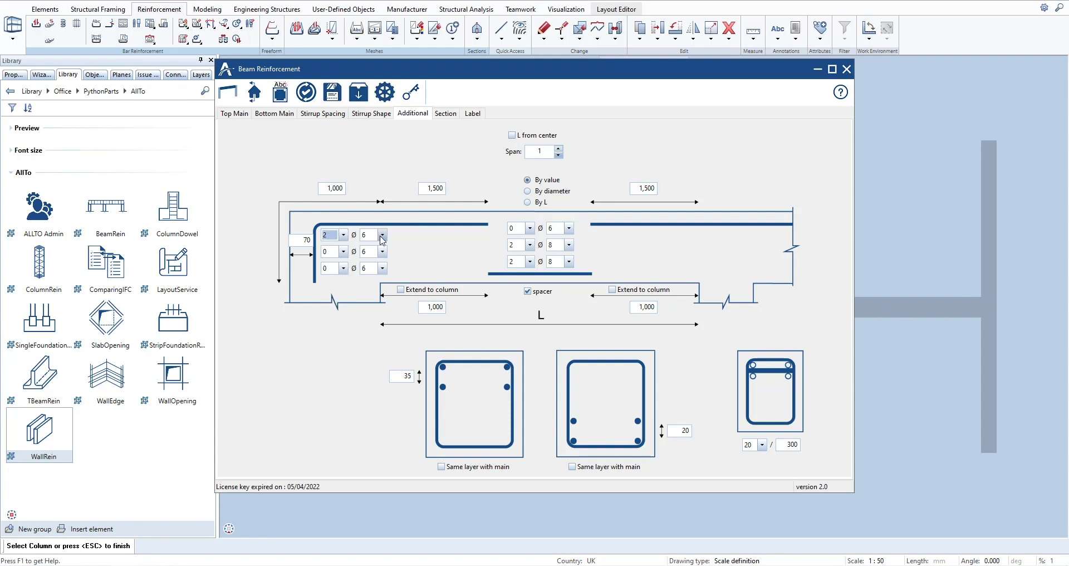
left_click(382, 237)
left_click(370, 253)
double_click(332, 188)
type("5")
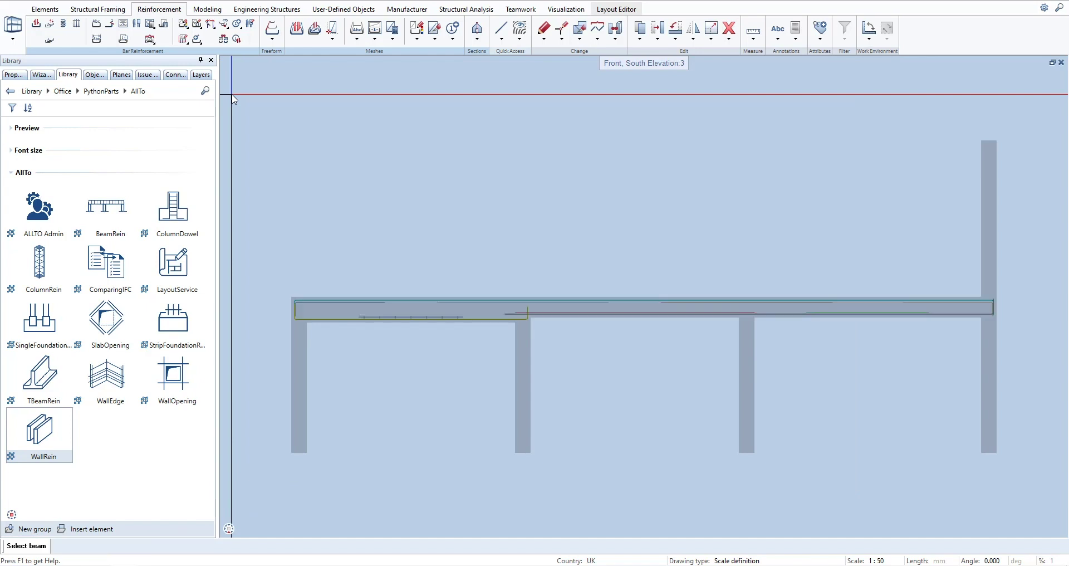
Step: Create the beam reinforcement and pan and orbit to inspect the bars at both beam ends
left_click(227, 91)
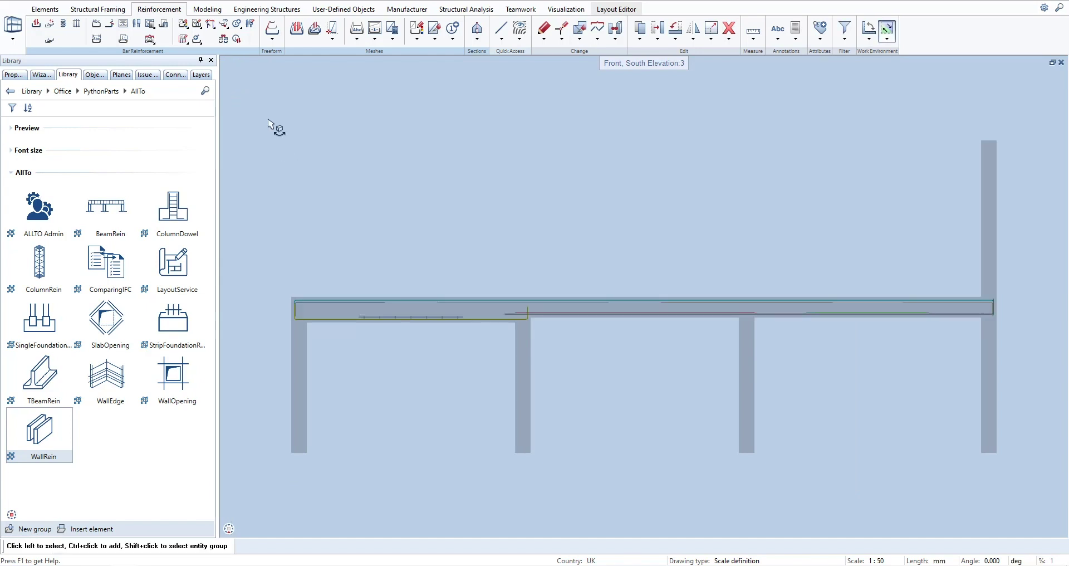
scroll(341, 346, "up", 2)
scroll(441, 347, "up", 3)
middle_click_drag(442, 346, 578, 445)
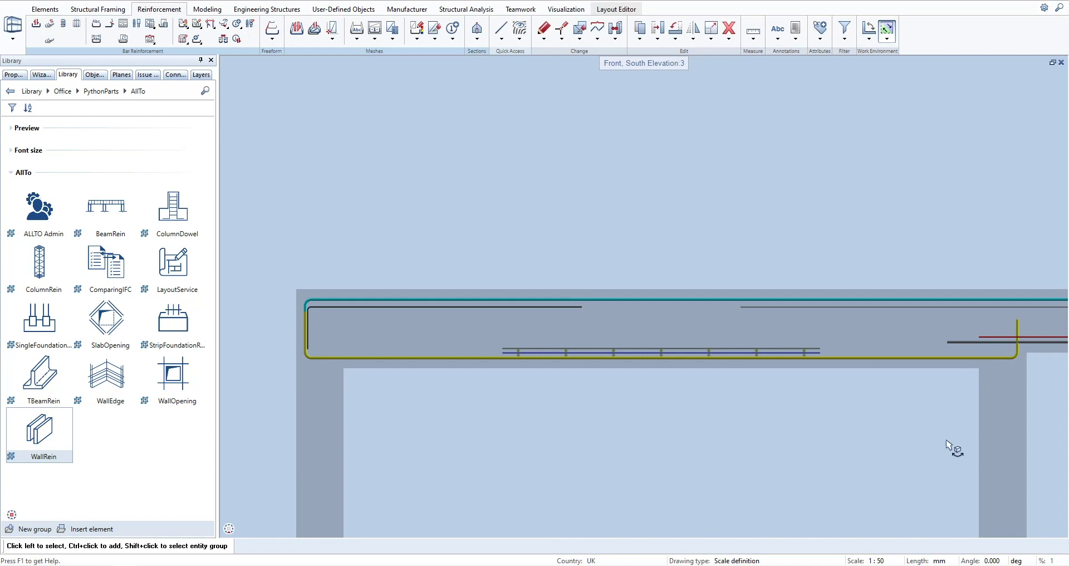
middle_click_drag(1016, 440, 310, 436)
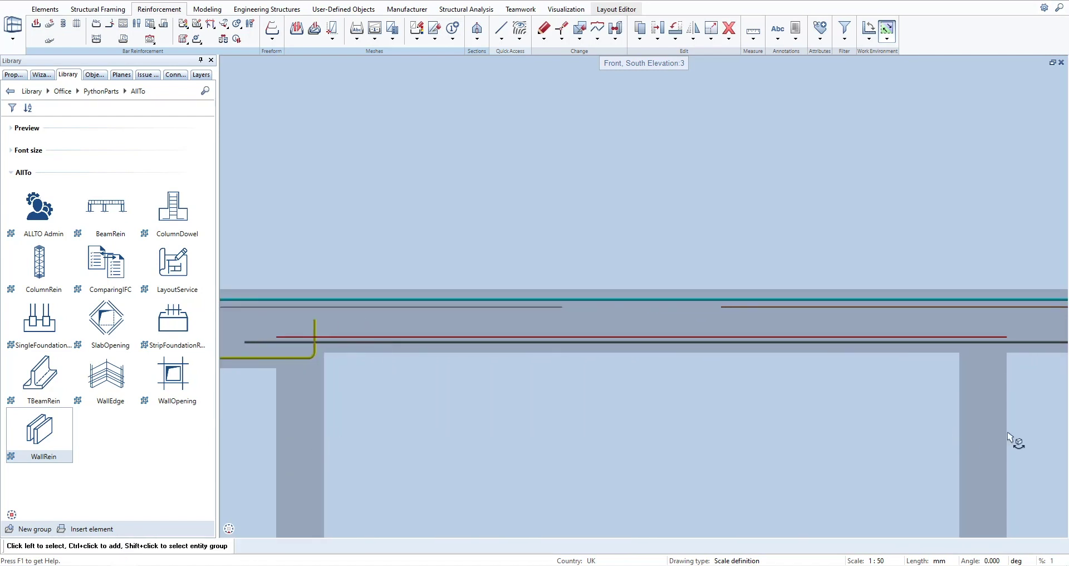
middle_click_drag(1014, 440, 319, 435)
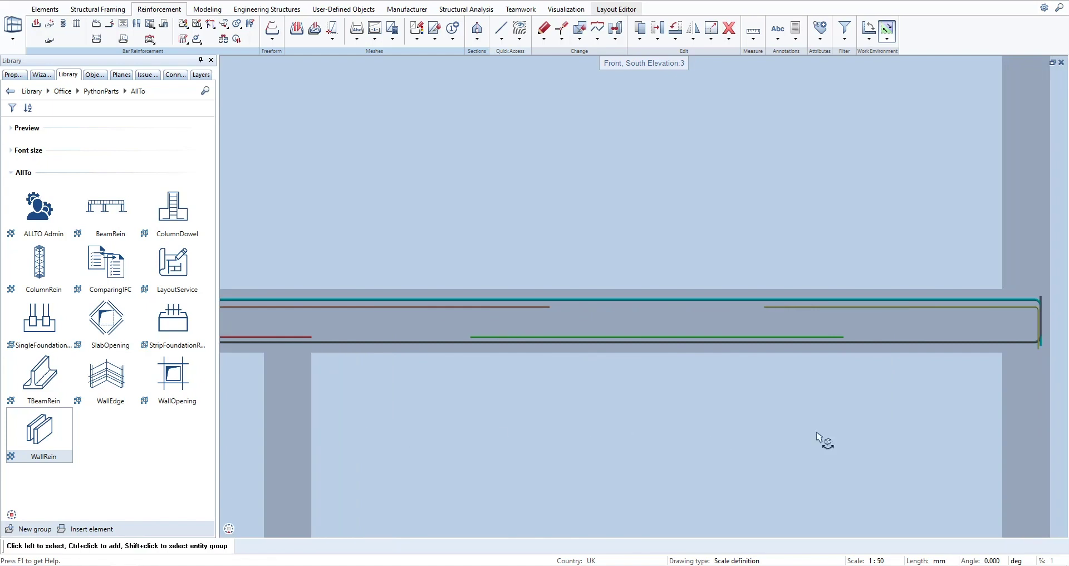
mouse_move(824, 439)
middle_mouse_down("shift")
mouse_move(793, 374)
mouse_move(739, 351)
middle_mouse_up("shift")
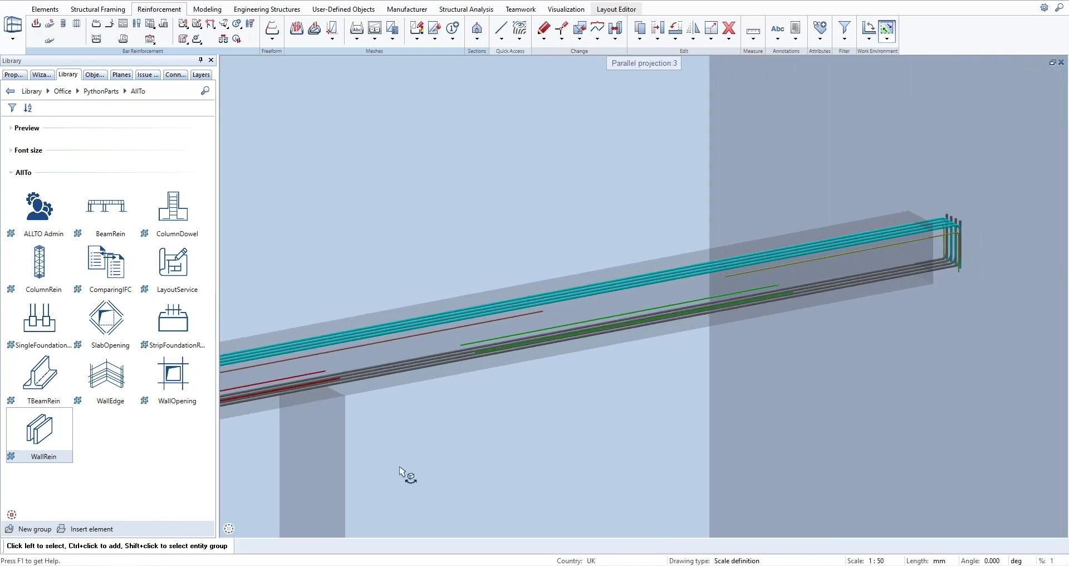
mouse_move(410, 475)
middle_mouse_down()
mouse_move(601, 413)
mouse_move(975, 337)
middle_mouse_up()
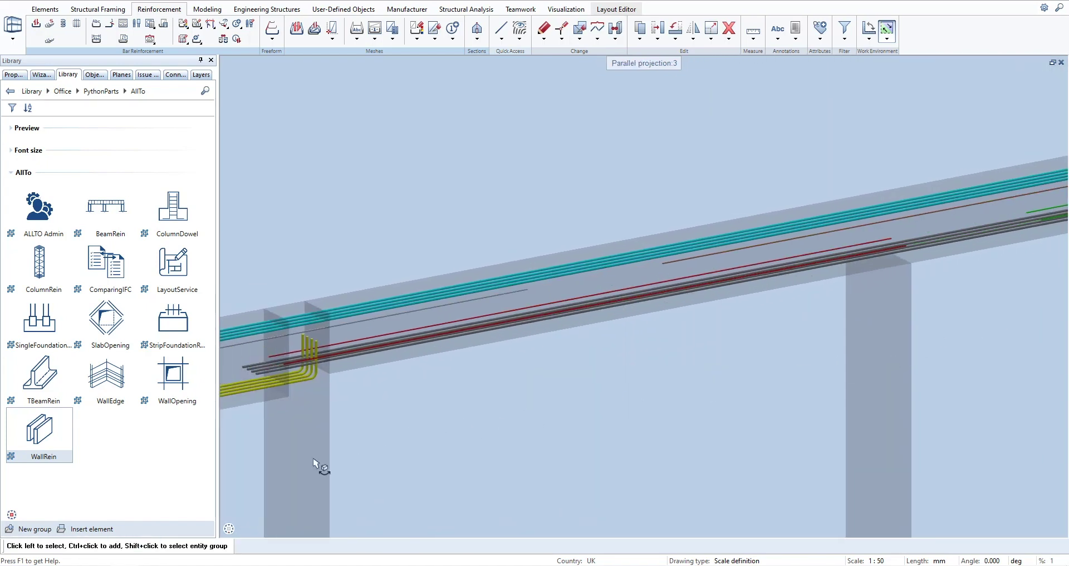
middle_click_drag(317, 465, 931, 349)
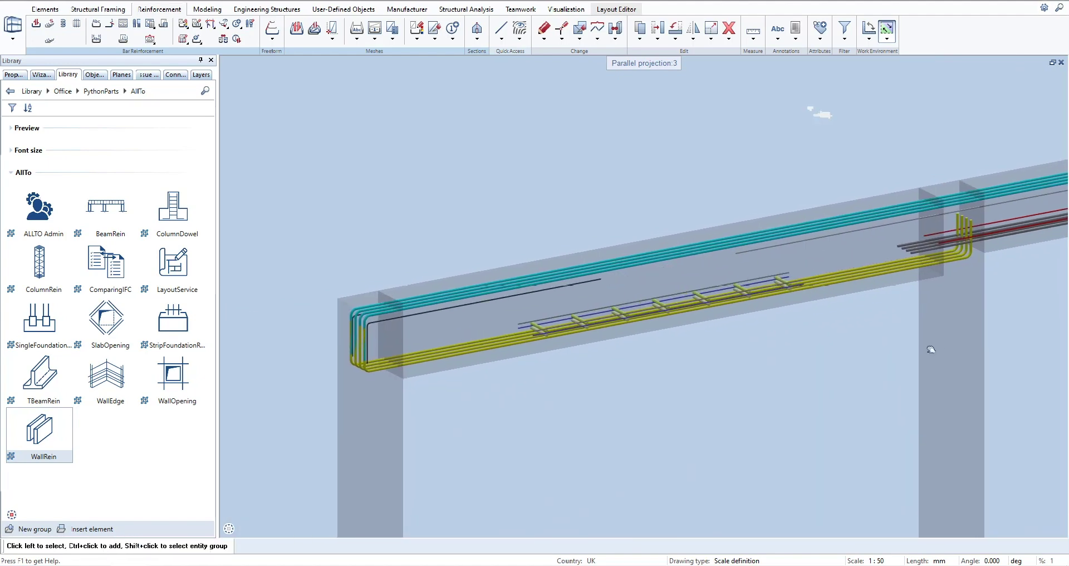
left_click(106, 206)
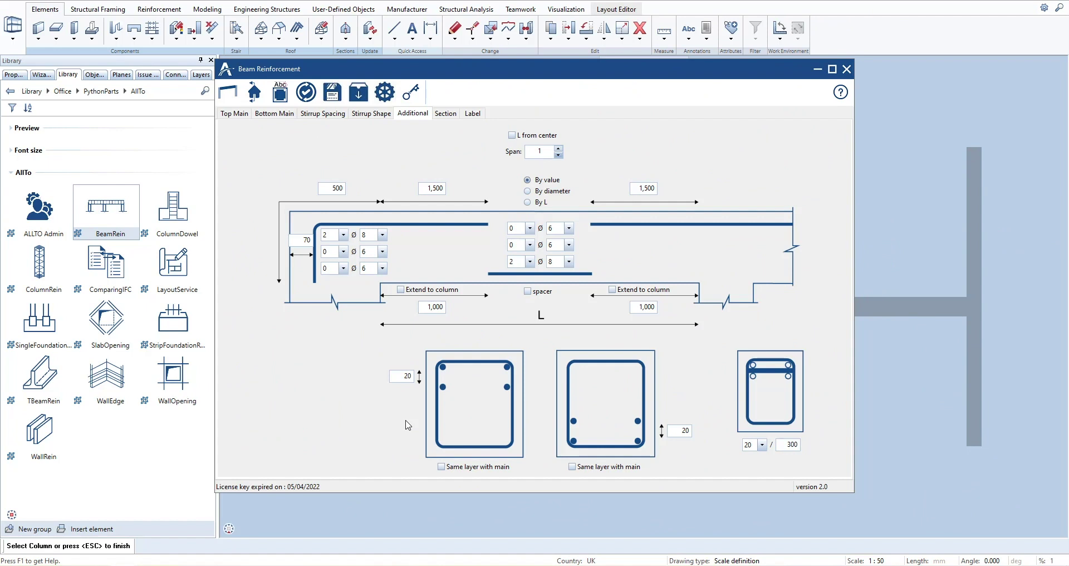
Step: Put extra bars on the main bars' layer and give span 1 Ø16 top-left bars plus one Ø16 bottom-middle bar
left_click(441, 467)
left_click(572, 467)
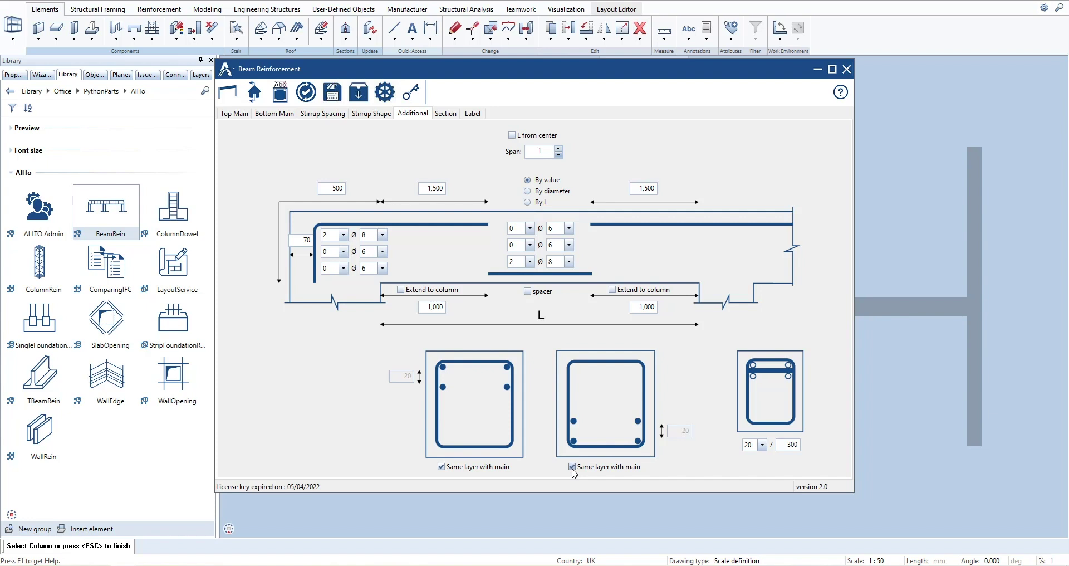
left_click(382, 234)
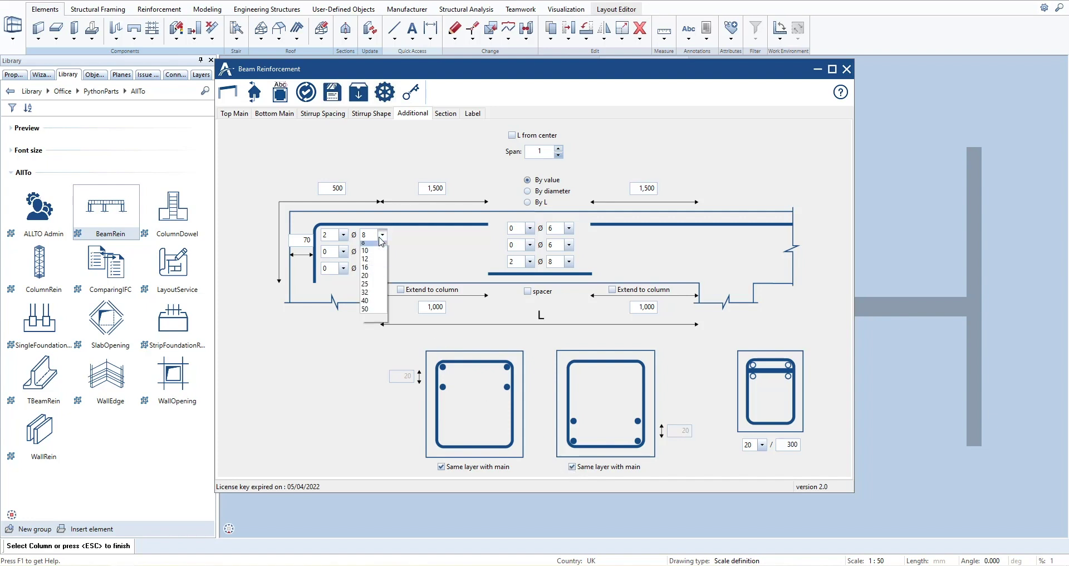
left_click(369, 283)
left_click(530, 261)
left_click(520, 285)
left_click(569, 261)
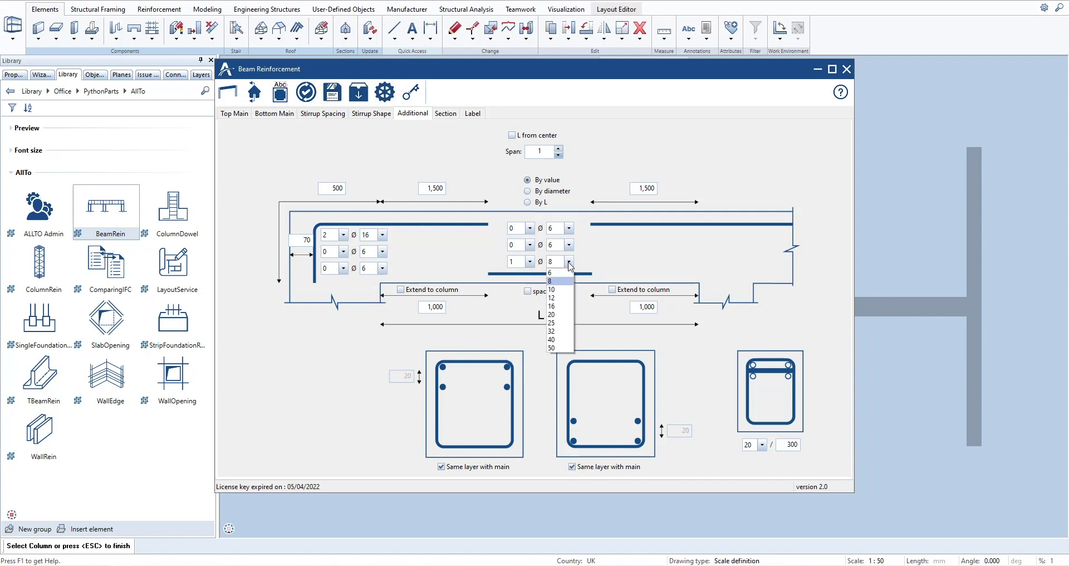
left_click(557, 304)
Step: Give span 2 Ø16 top-left bars and a single Ø16 bottom-middle bar
left_click(558, 155)
left_click(382, 235)
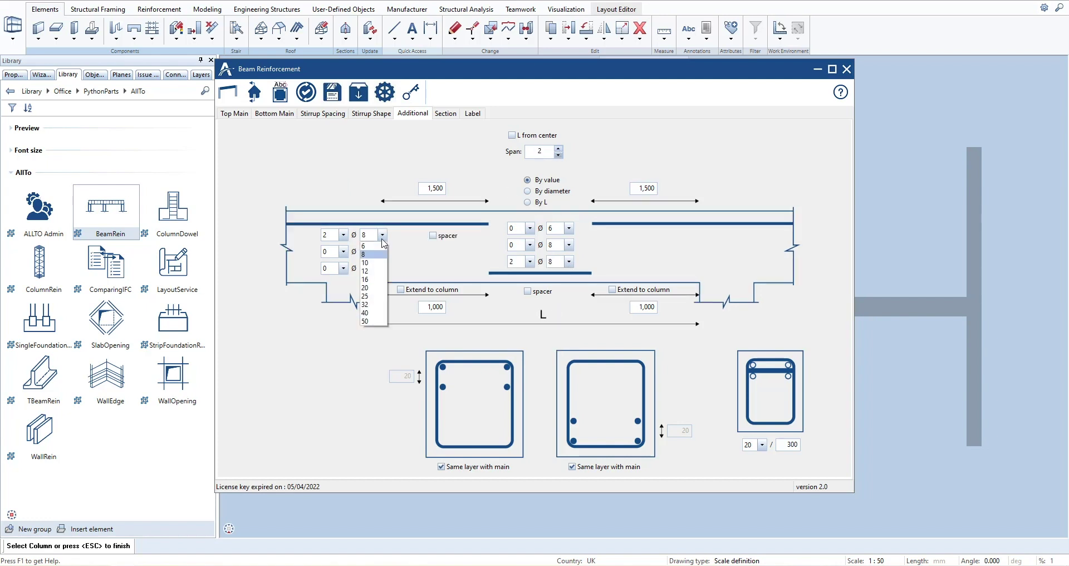
left_click(368, 283)
left_click(530, 261)
left_click(511, 281)
left_click(568, 261)
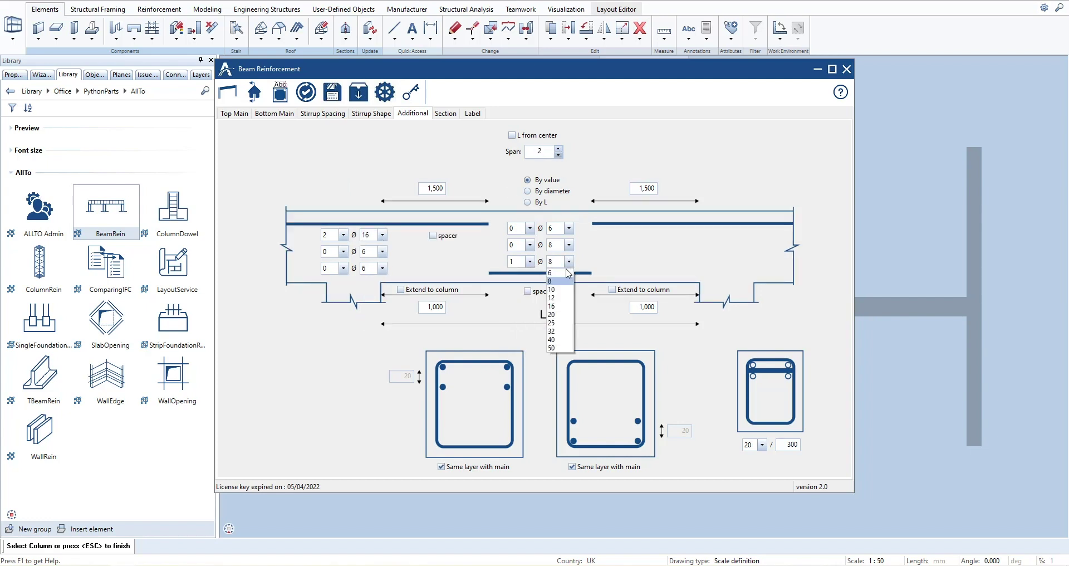
left_click(557, 310)
Step: Give span 3 Ø16 top-left and right-end top bars with one Ø16 bottom-middle bar, then confirm
left_click(558, 148)
left_click(382, 234)
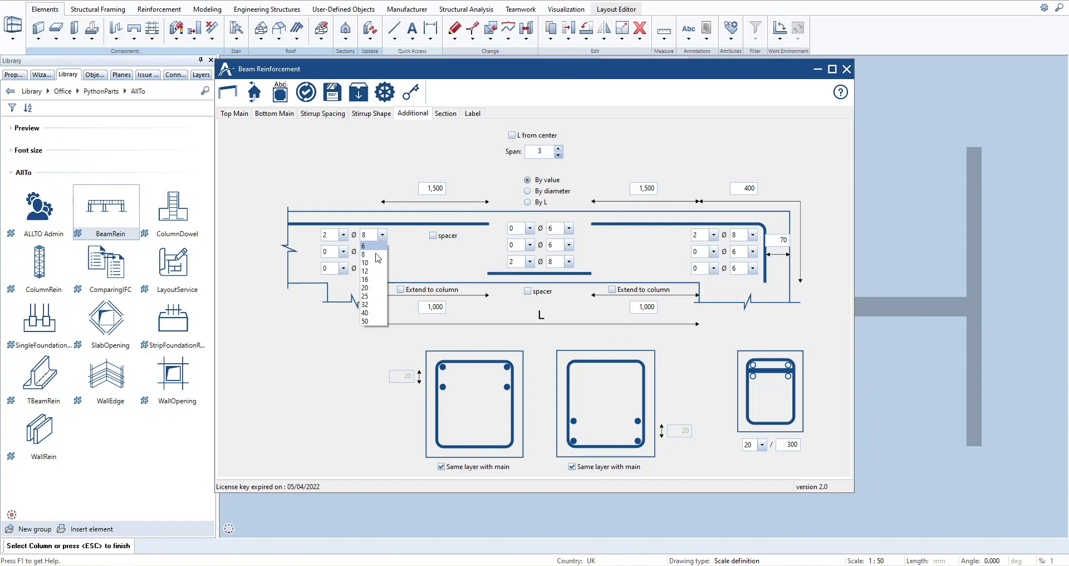
left_click(368, 284)
left_click(530, 261)
left_click(523, 281)
left_click(569, 261)
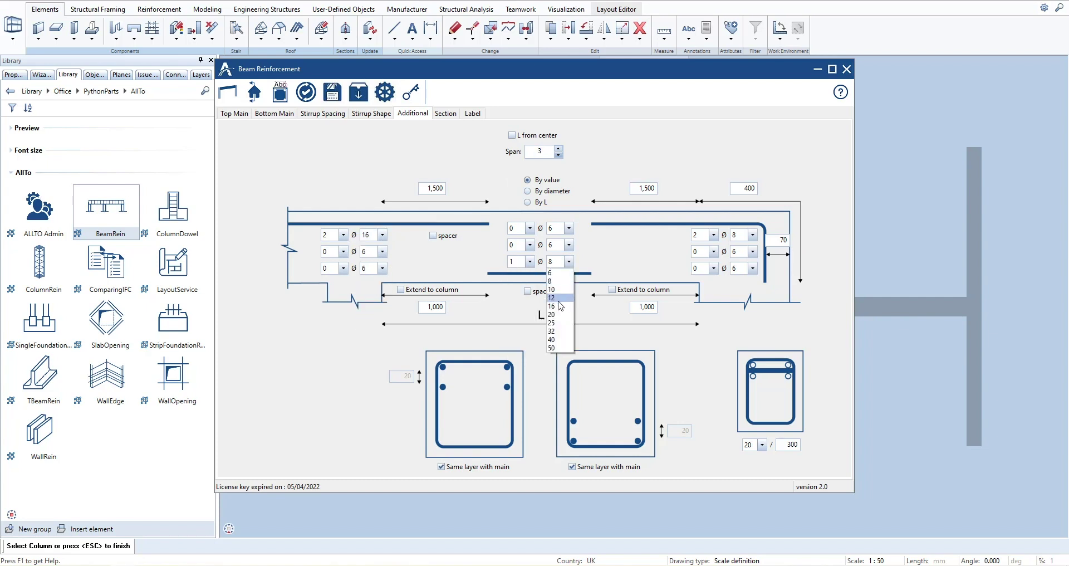
left_click(557, 312)
left_click(753, 235)
left_click(740, 281)
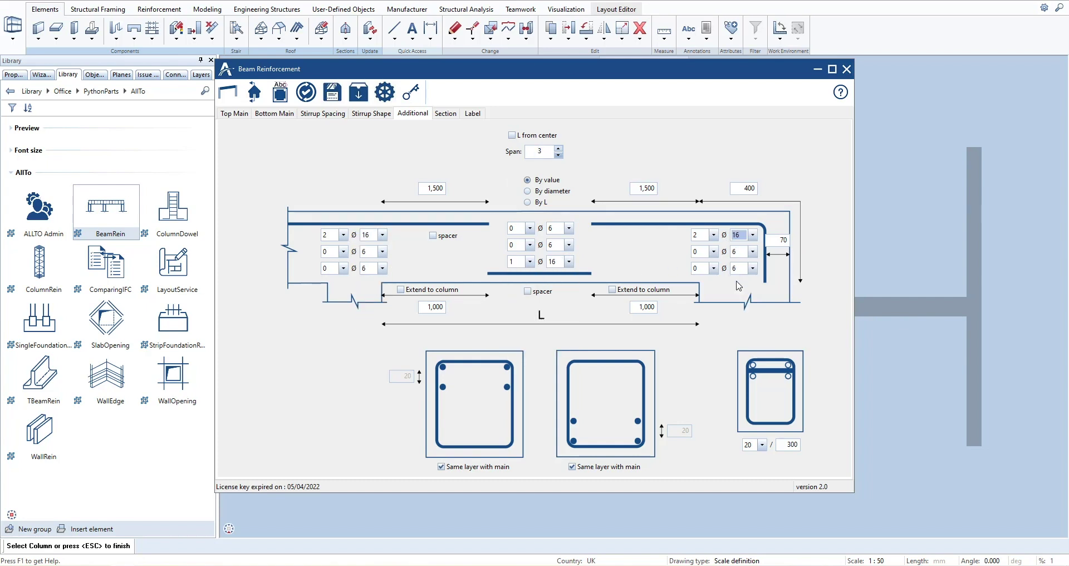
left_click(228, 91)
Step: Finish creating the reinforcement and orbit along the beam to inspect the rebar at the column junction and far end
key("Escape")
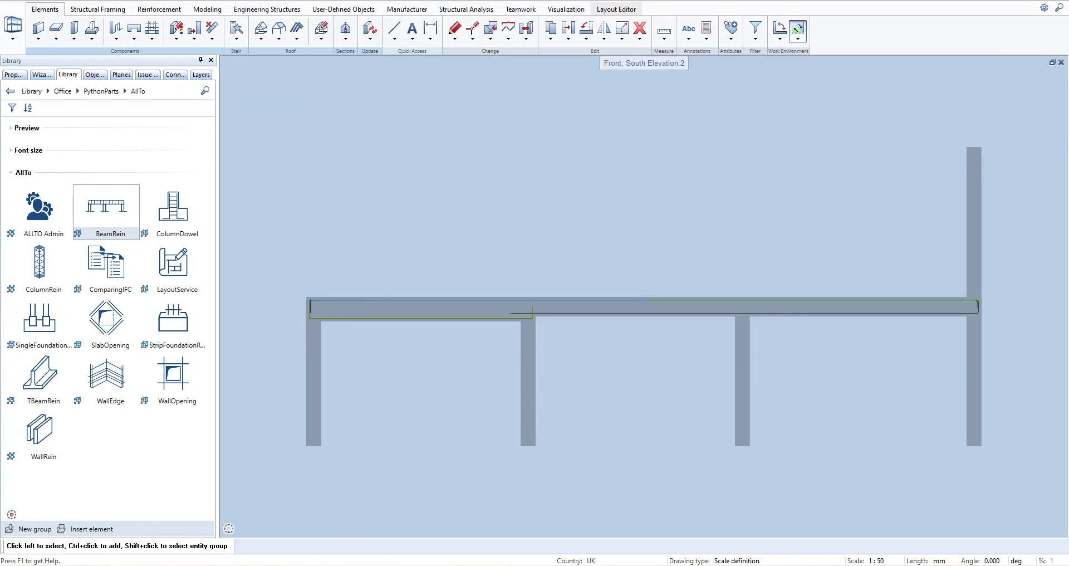
mouse_move(645, 361)
middle_mouse_down("shift")
mouse_move(411, 363)
mouse_move(440, 350)
middle_mouse_up("shift")
scroll(411, 390, "up", 5)
scroll(573, 363, "up", 3)
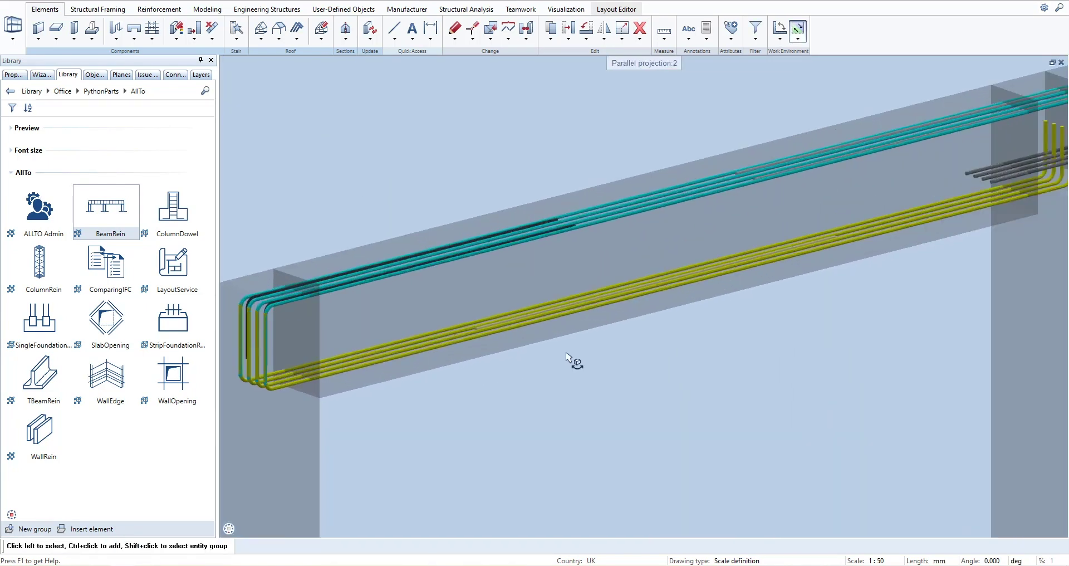
middle_click_drag(573, 362, 674, 333, "shift")
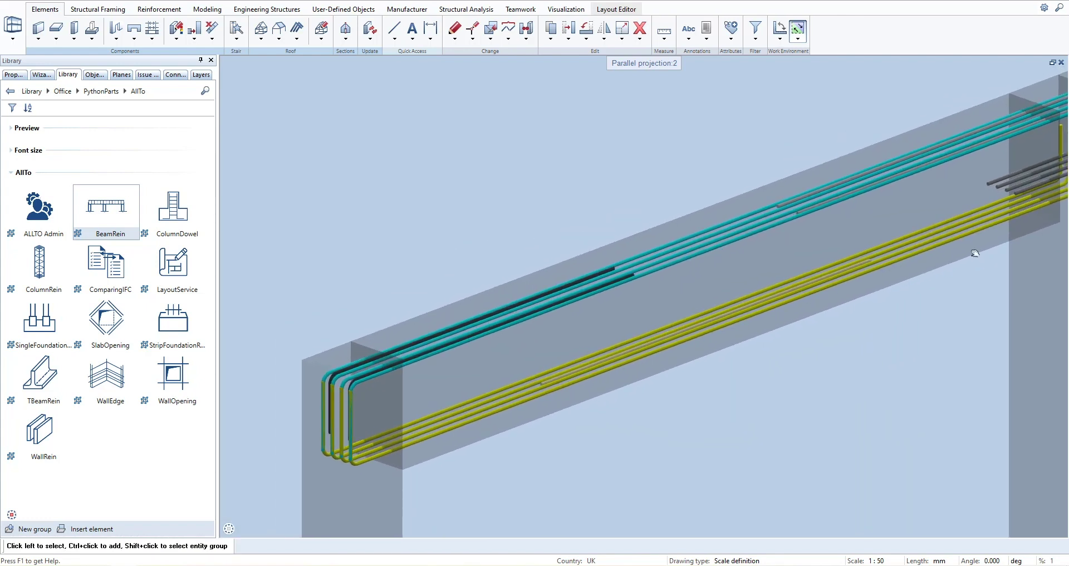
middle_click_drag(974, 248, 446, 439)
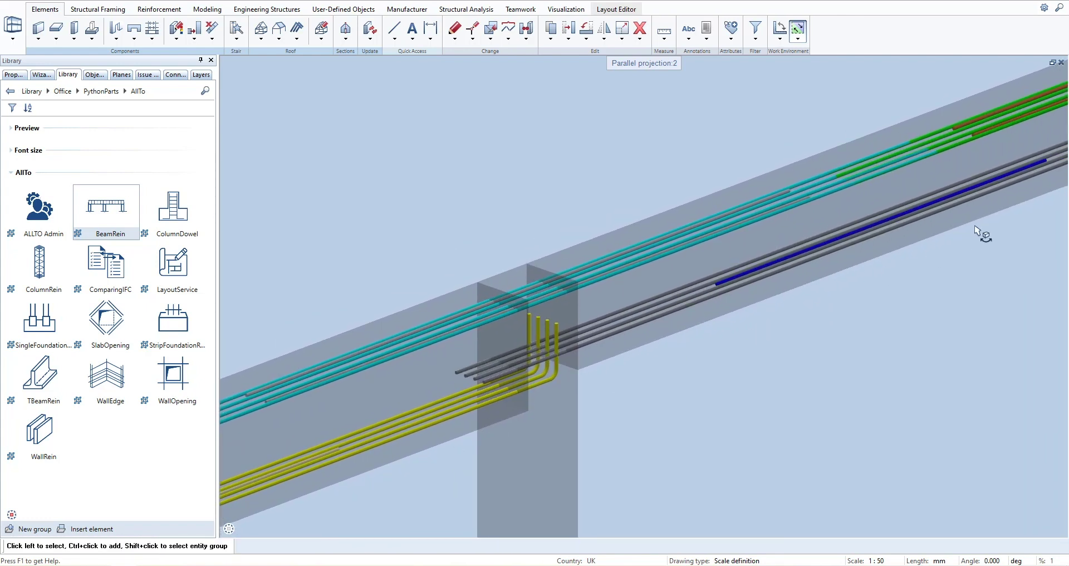
middle_click_drag(978, 234, 437, 420)
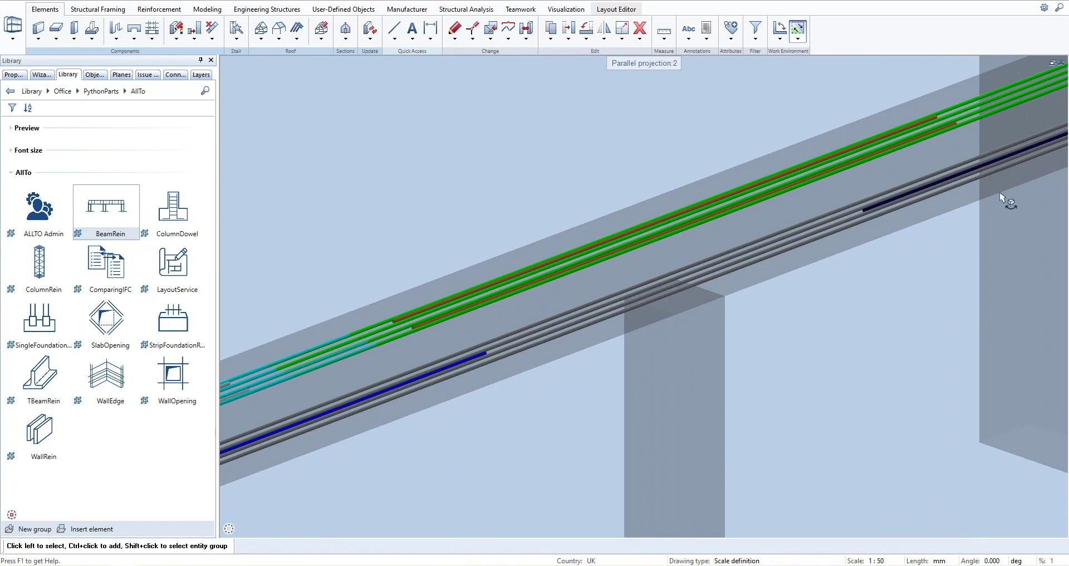
middle_click_drag(1002, 200, 469, 406)
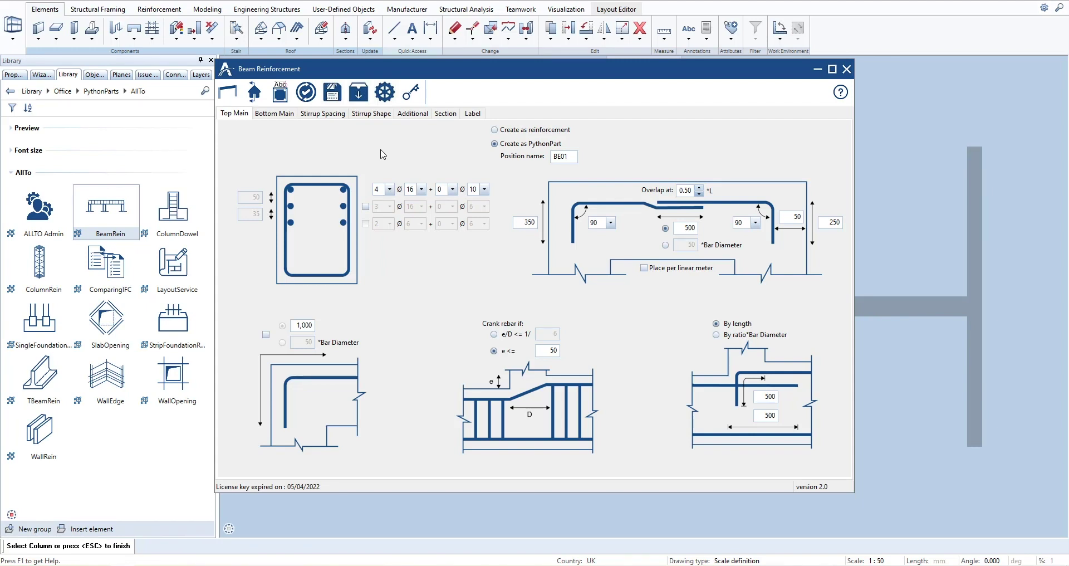
Step: Enable Slab above in the Bottom Main settings, regenerate, and inspect the full-length stirrups in 3D
left_click(275, 114)
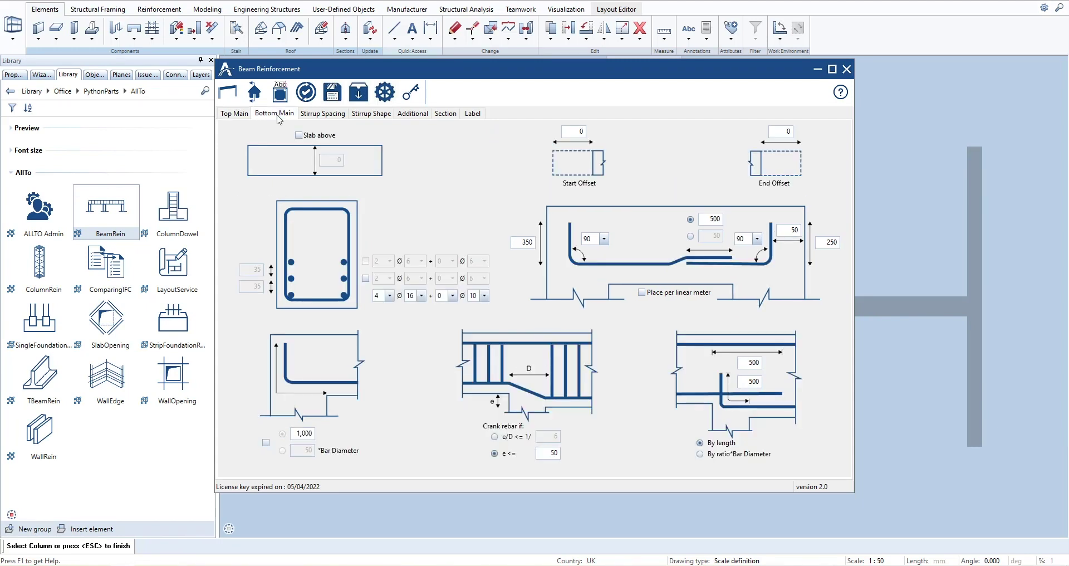
left_click(299, 135)
left_click(234, 95)
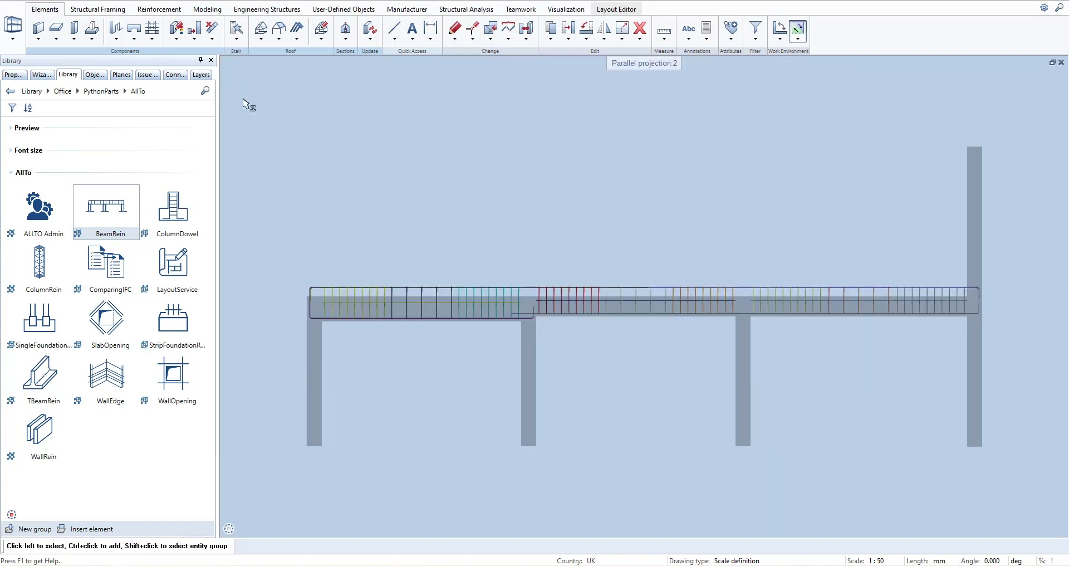
middle_click_drag(659, 406, 496, 306, "shift")
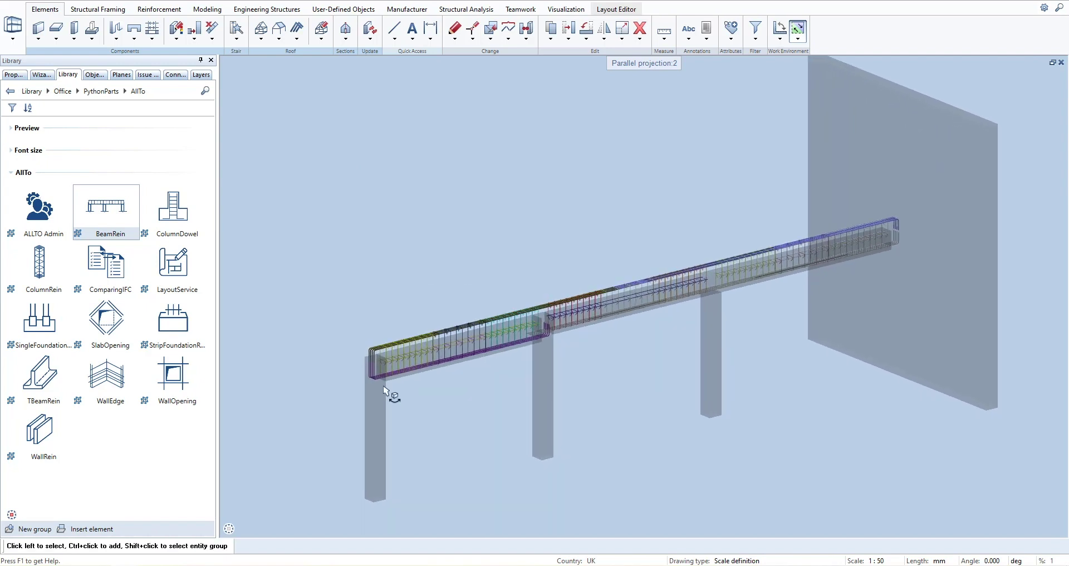
scroll(390, 393, "up", 5)
middle_click_drag(899, 261, 504, 357)
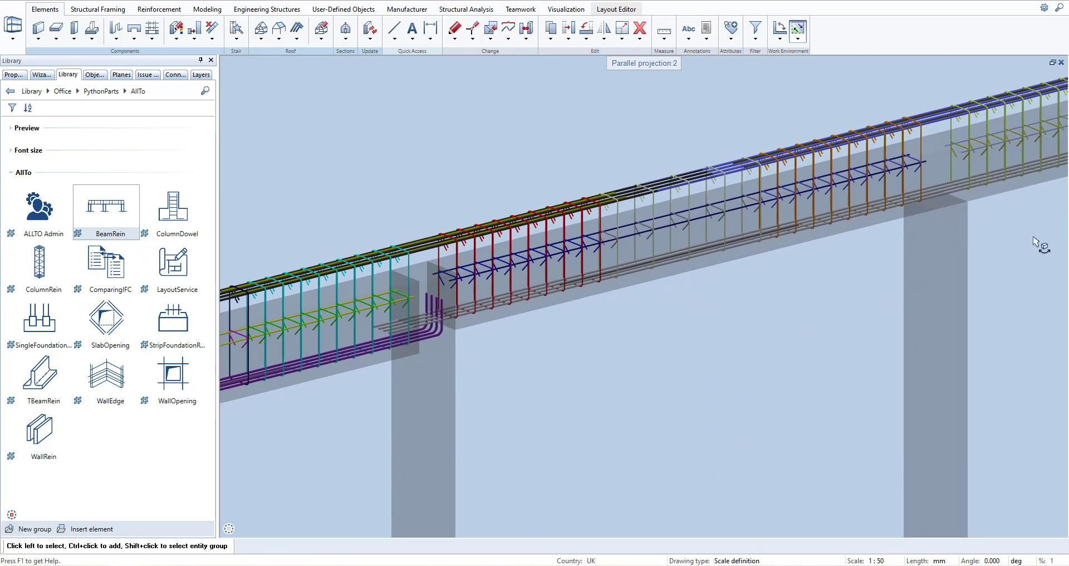
middle_click_drag(1038, 239, 482, 371)
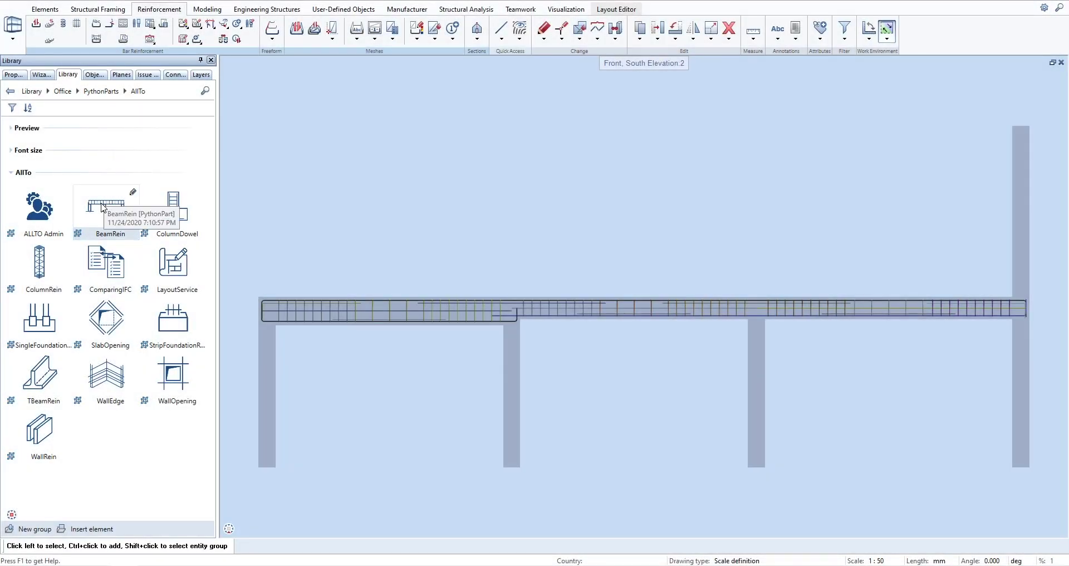
Step: Reinforce beam BE01 by picking the beam and its supporting column, then show the Section settings
left_click(124, 208)
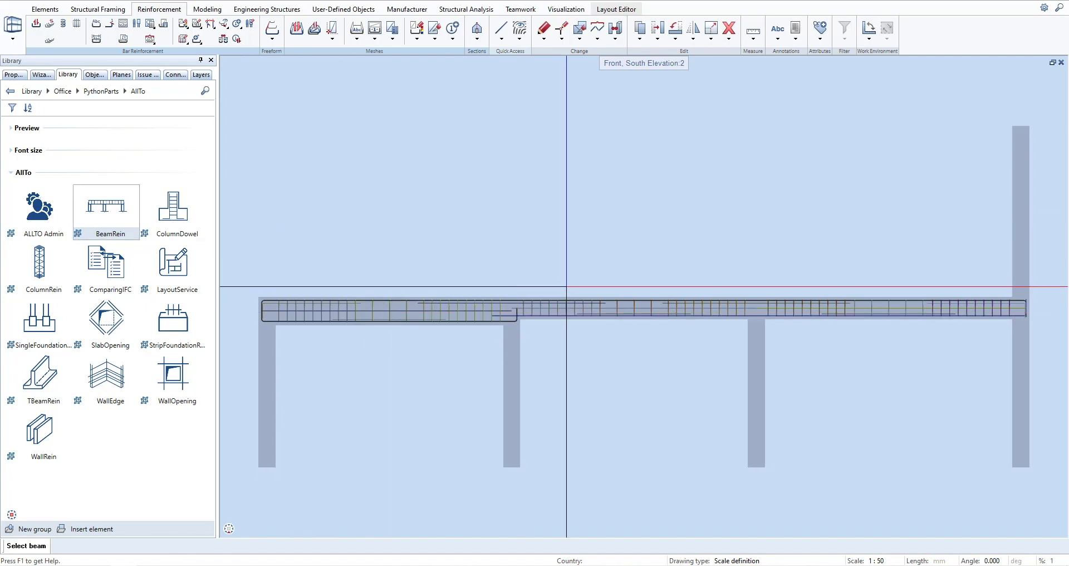
left_click(629, 310)
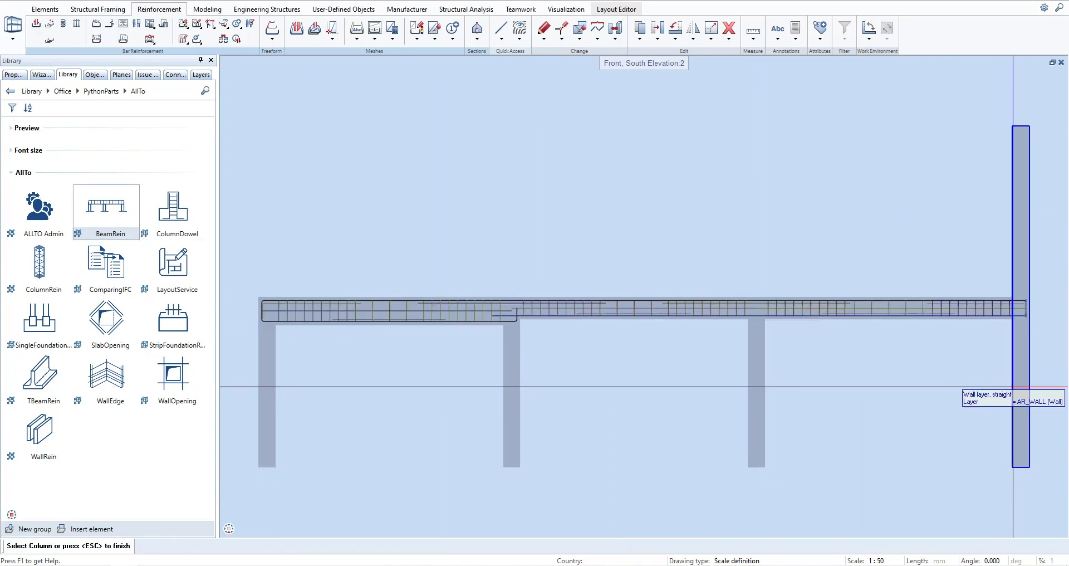
left_click(1013, 386)
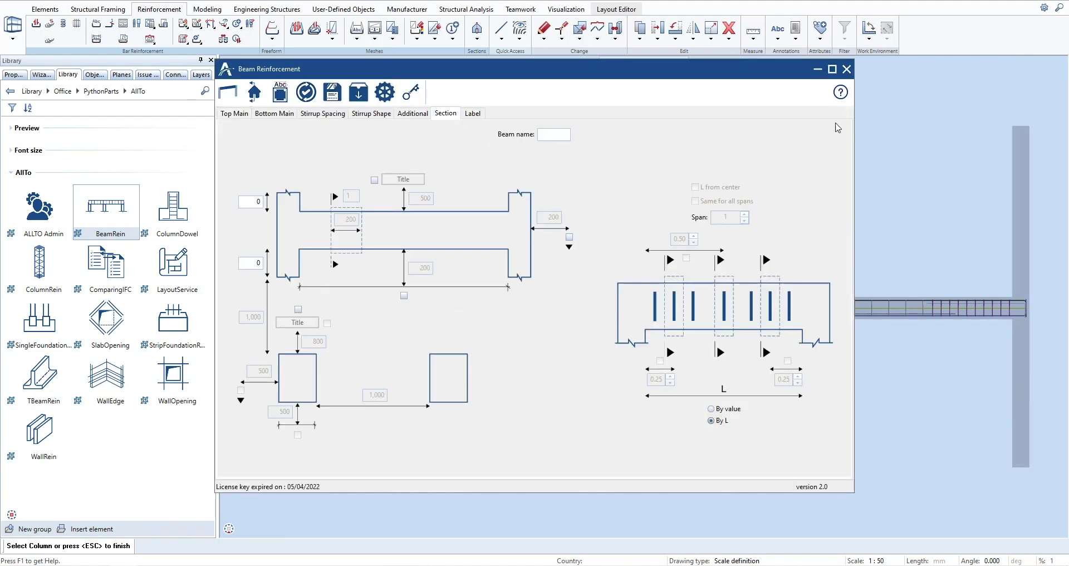
left_click(846, 69)
left_click(1054, 65)
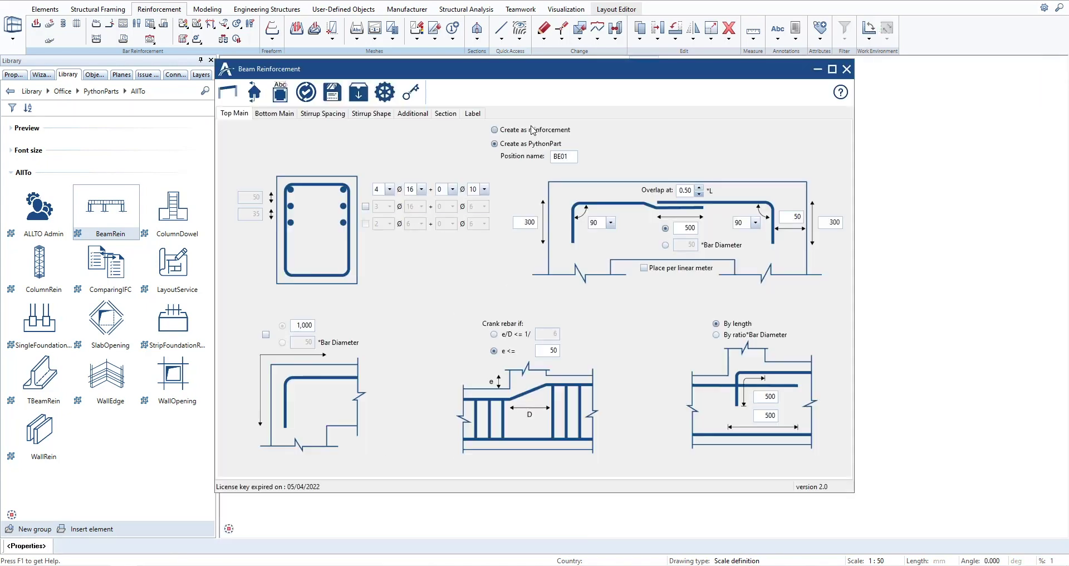
left_click(446, 115)
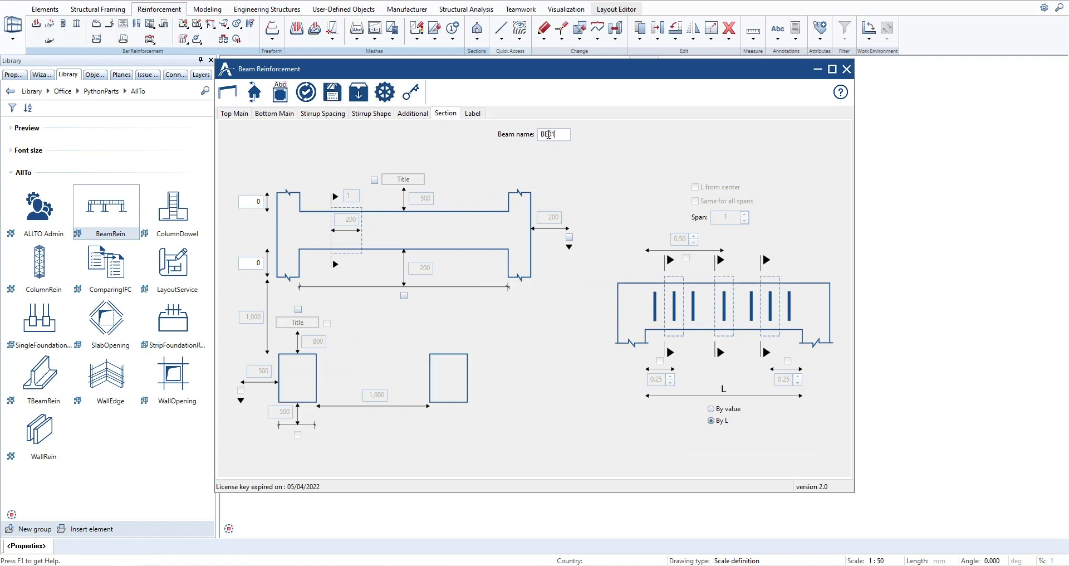
Step: Enable the section title and rewrite its dimensions line as length/width/height placeholders followed by 'mm'
left_click(375, 180)
left_click(403, 180)
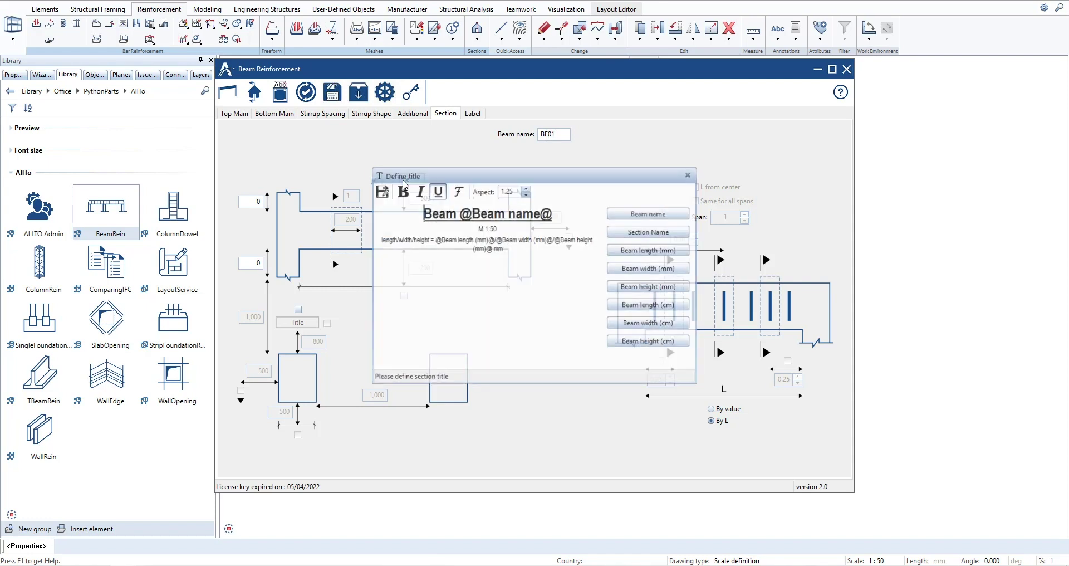
left_click_drag(435, 239, 519, 251)
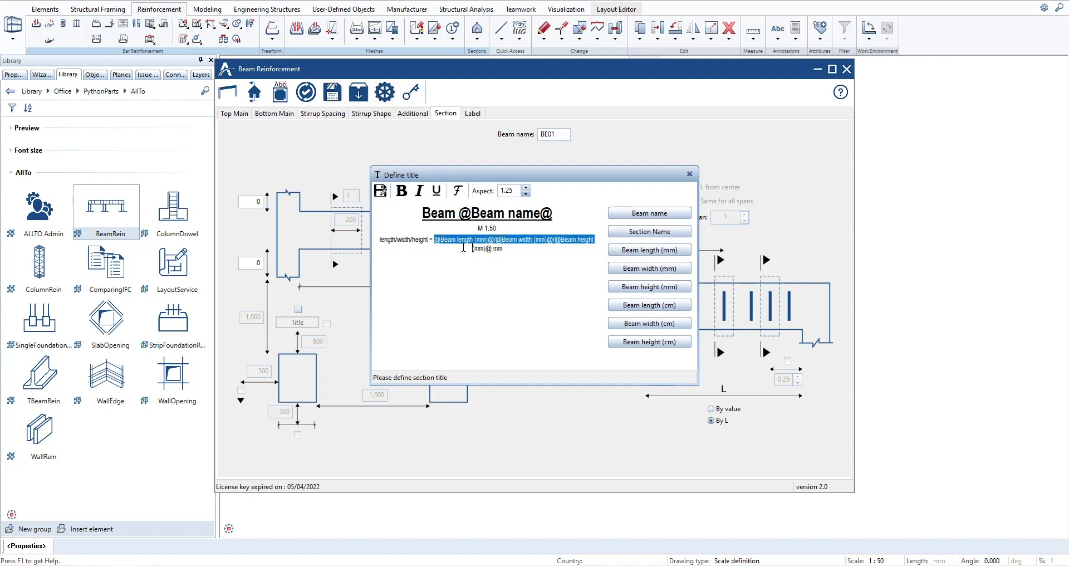
key("BackSpace")
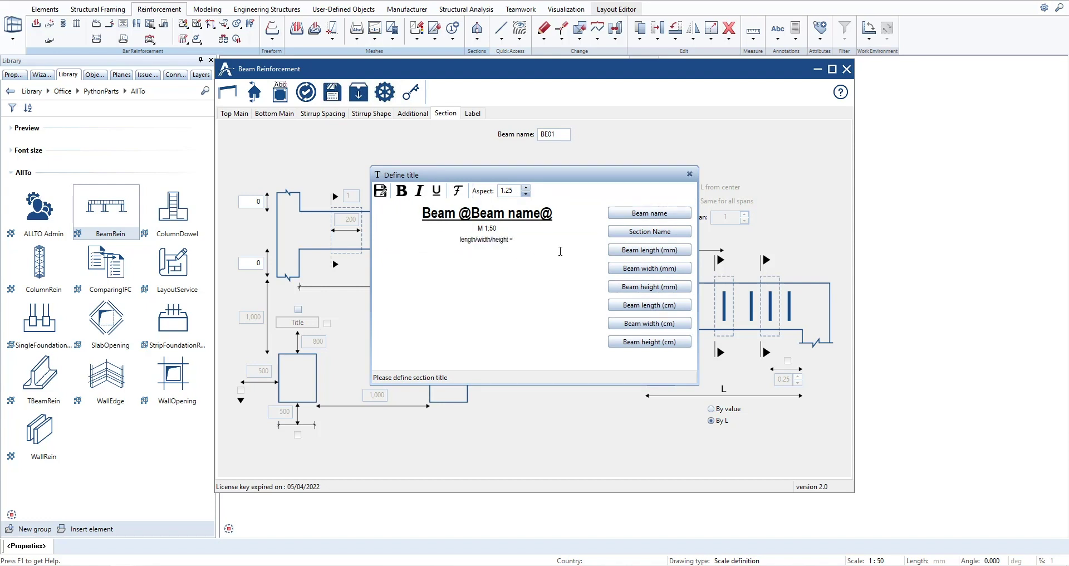
left_click(649, 249)
type("/")
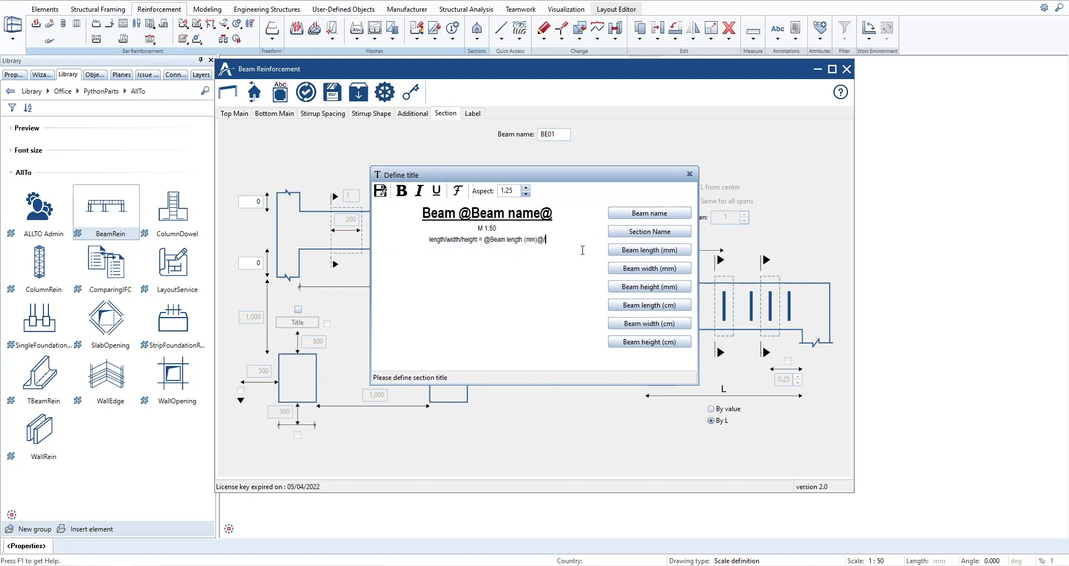
left_click(646, 268)
type("/")
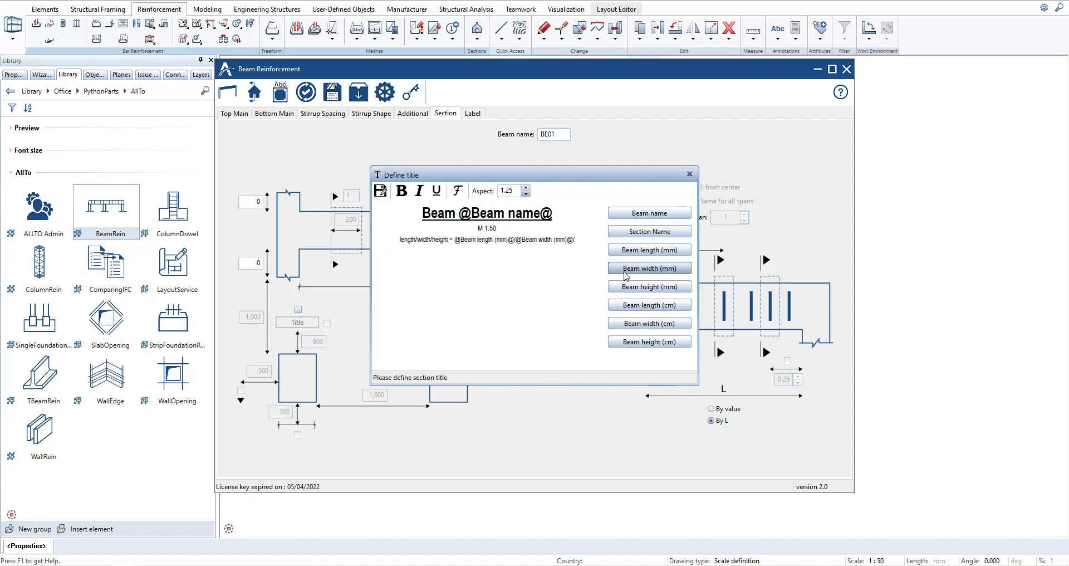
left_click(650, 287)
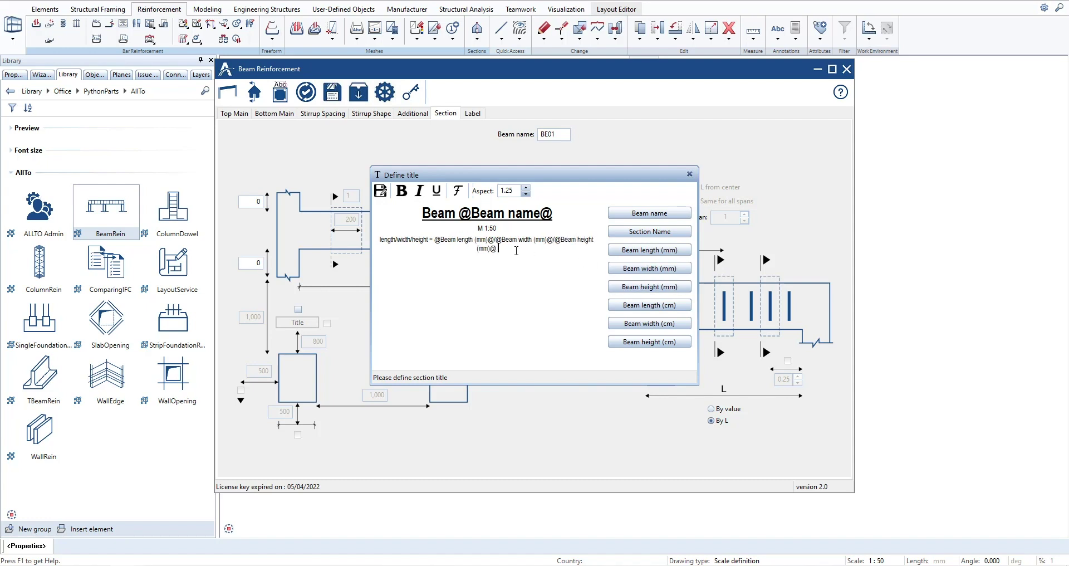
type("mm")
Step: Try font, underline, italic and bold on the dimensions line, then remove the styling again
left_click_drag(516, 250, 380, 234)
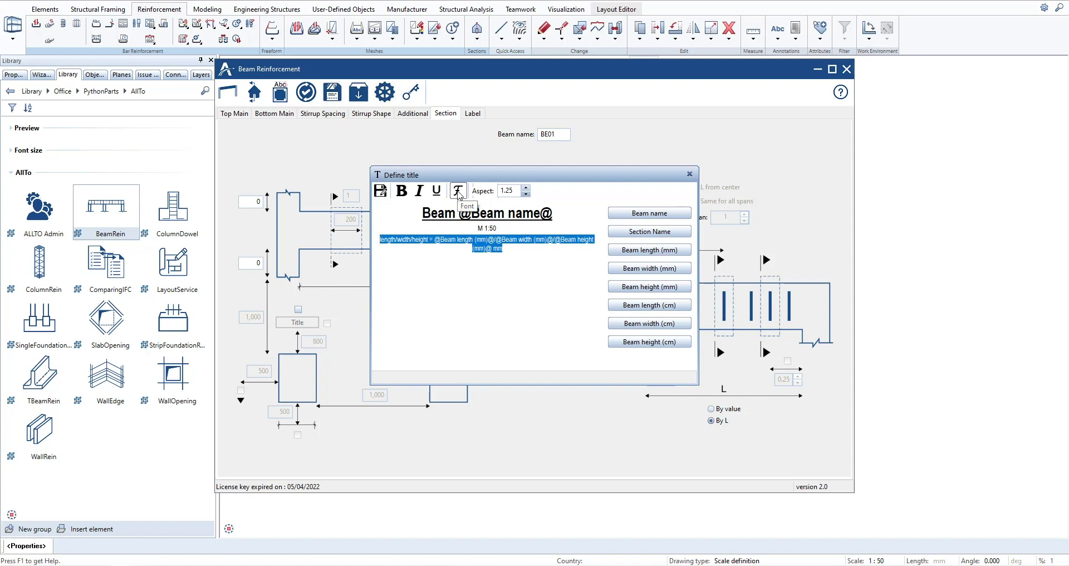
left_click(457, 191)
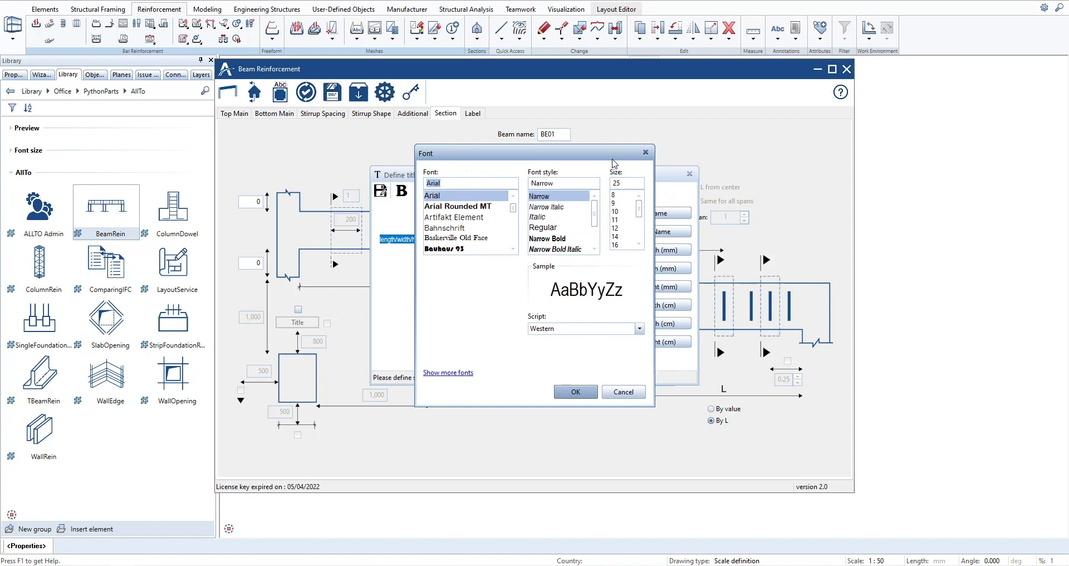
left_click(574, 392)
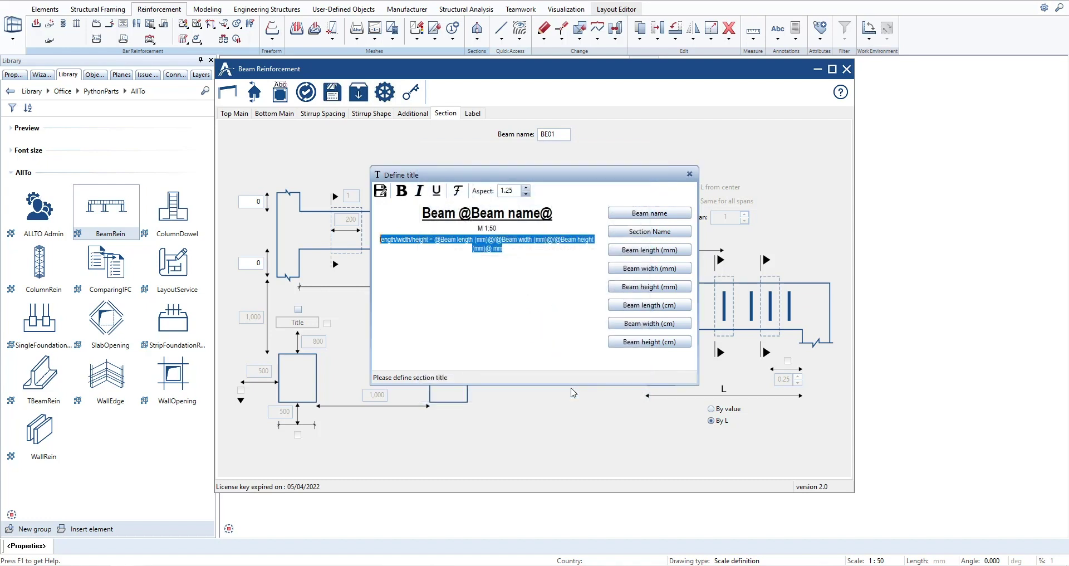
left_click(438, 191)
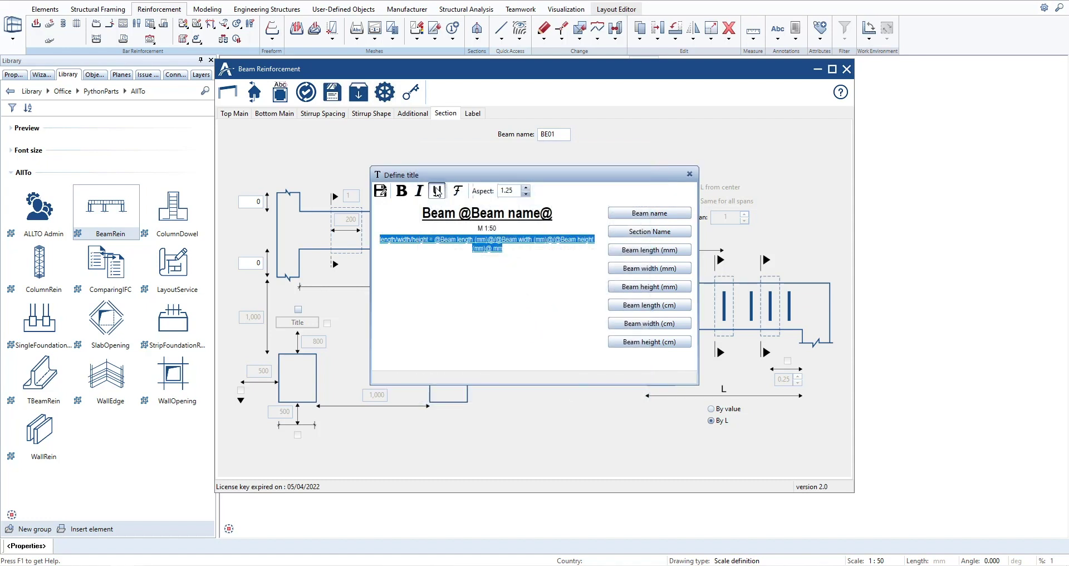
left_click(419, 191)
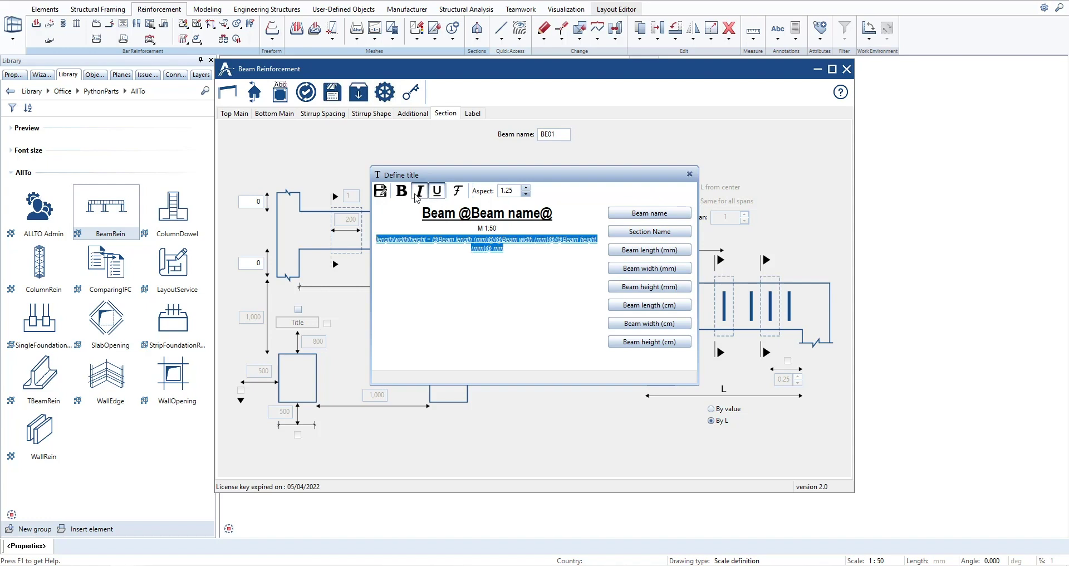
left_click(406, 194)
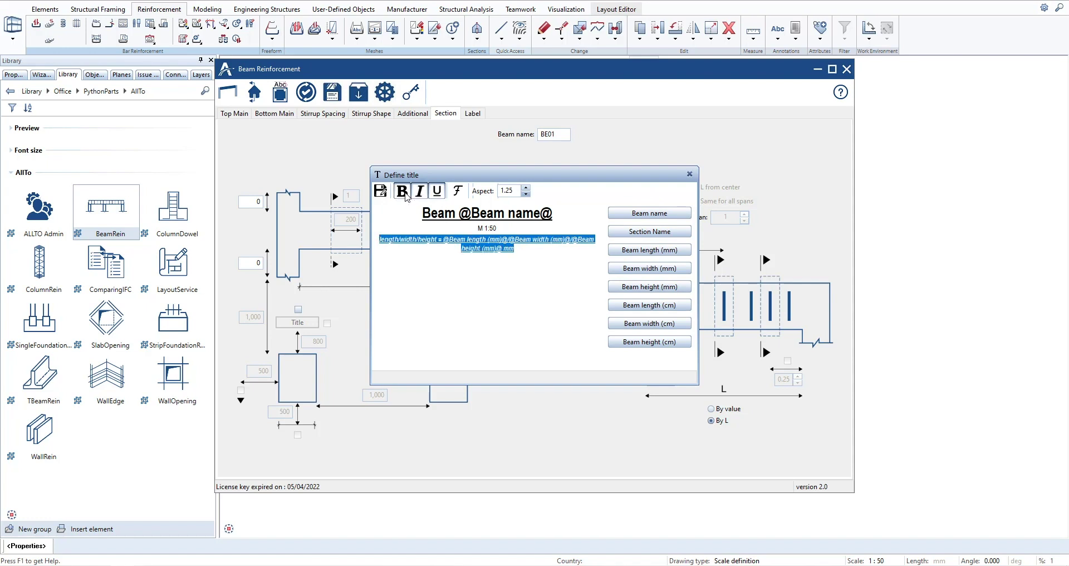
left_click(404, 193)
left_click(420, 192)
left_click(436, 195)
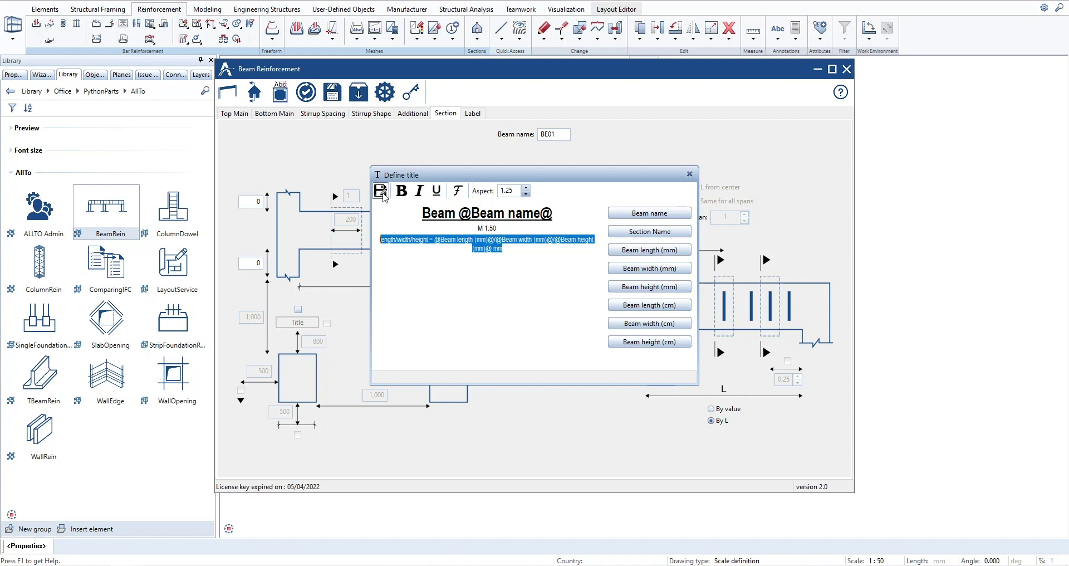
Step: Change the distance above the beam and enable the right-side offset with a new value
left_click(689, 174)
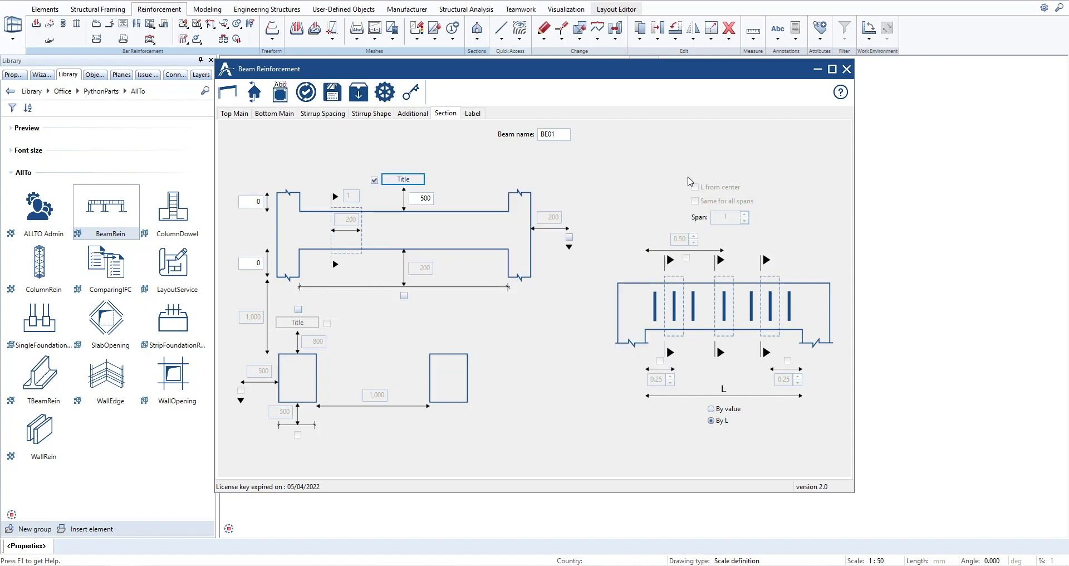
left_click(414, 199)
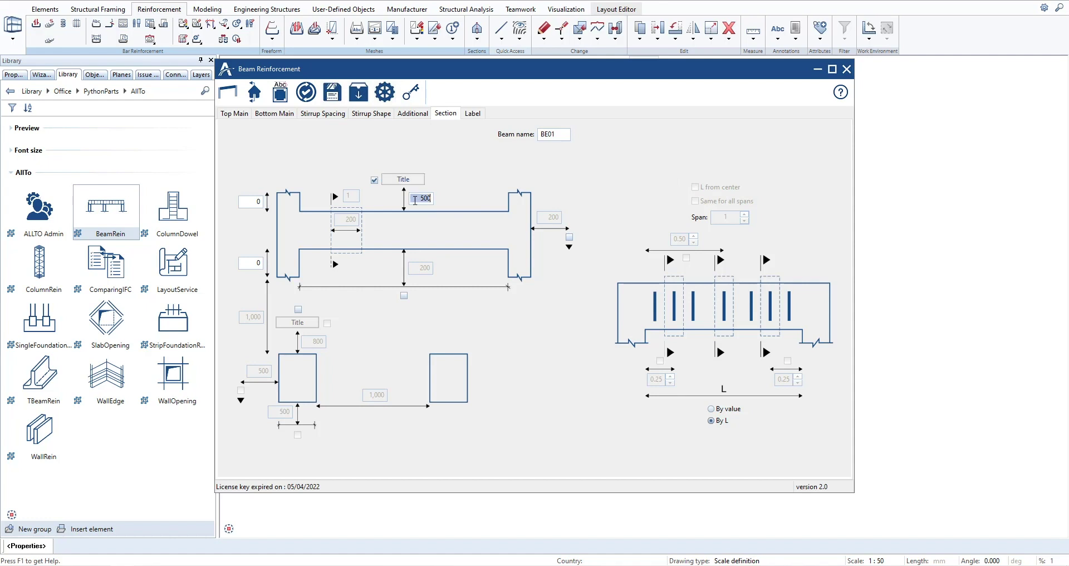
type("1,2")
left_click(569, 237)
left_click(543, 218)
type("500")
Step: Enable the lower offset and set new lower-left and top-left offset values
left_click(404, 295)
left_click(418, 267)
type("5")
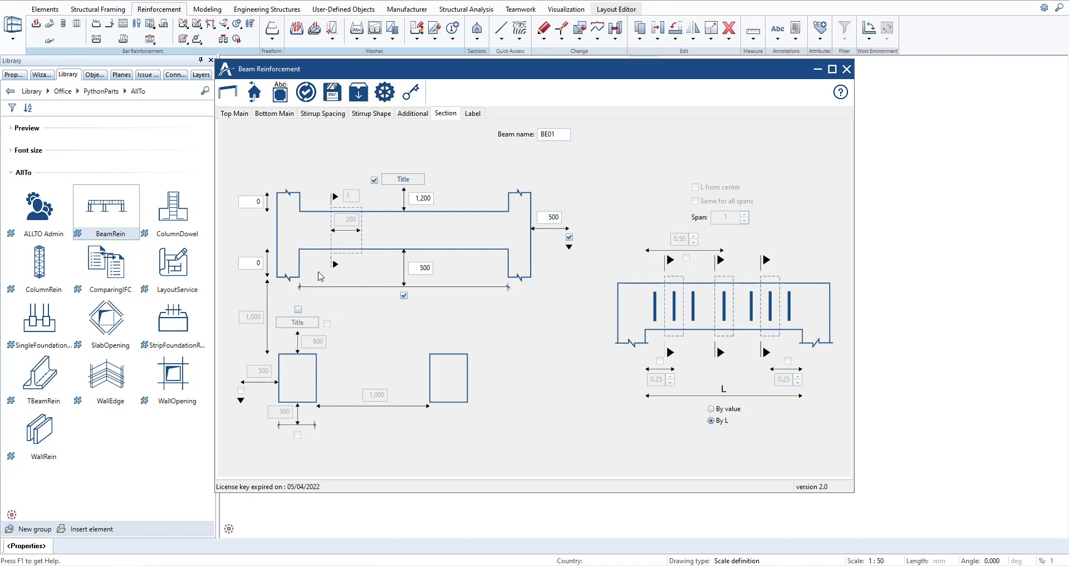
left_click(248, 262)
type("2")
left_click(251, 204)
type("2")
Step: Enable section placement, the section view title and dimensions, and the width dimension below
left_click(299, 310)
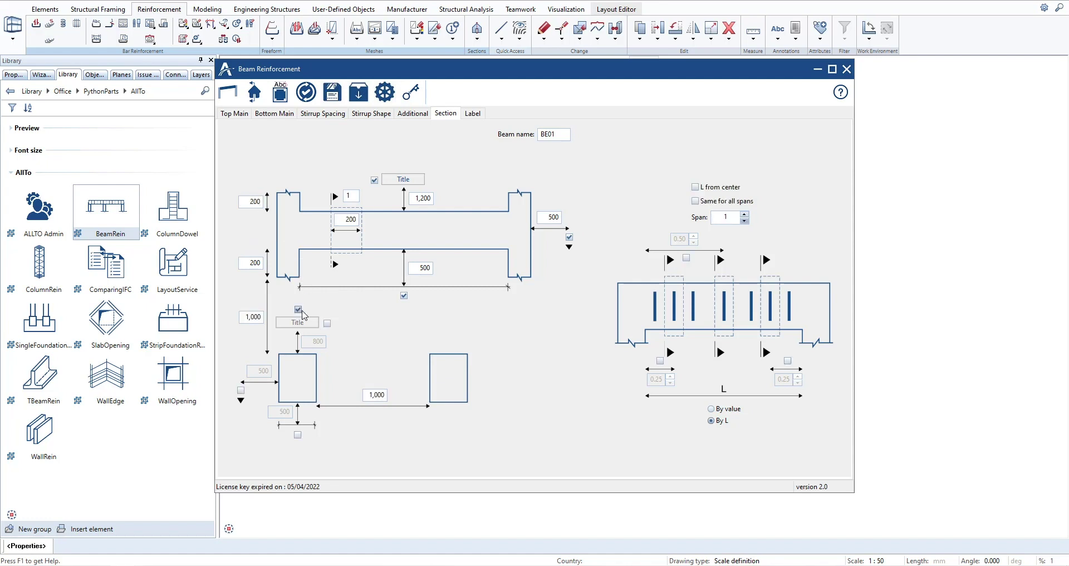
left_click(326, 323)
left_click(240, 389)
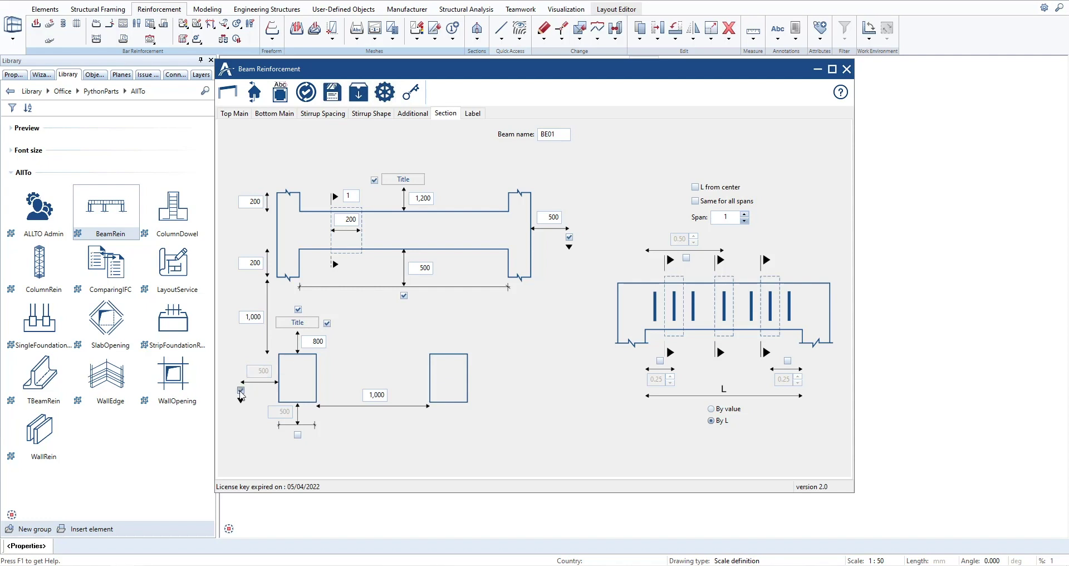
left_click(298, 435)
Step: Change the section distances to 2,500 and 2,000 and the 200 value to 400
double_click(246, 316)
type("25")
double_click(371, 393)
type("2")
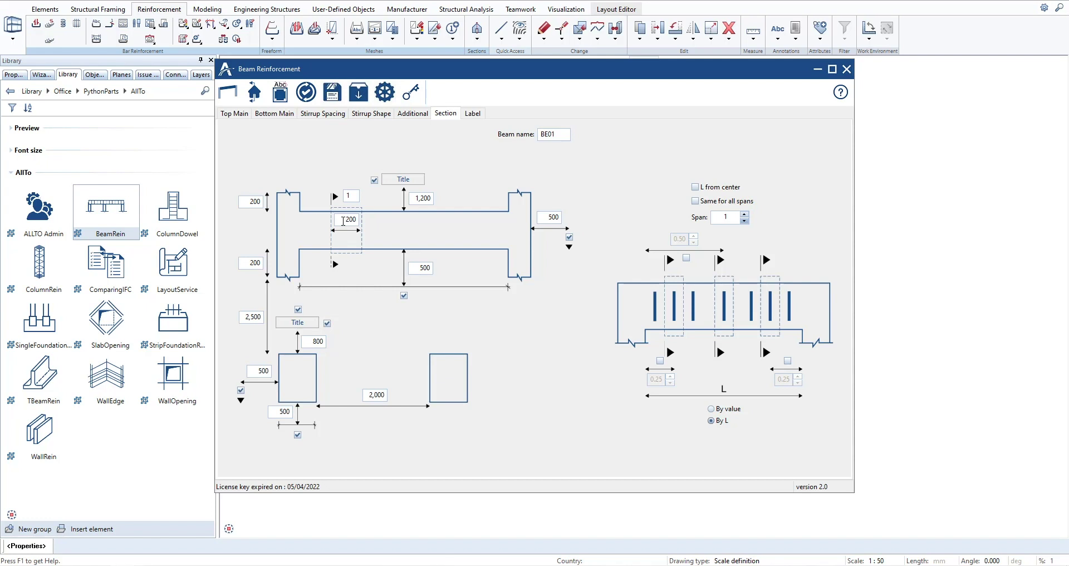
double_click(343, 220)
type("4")
type("00")
Step: Apply the same sections to all spans at 0.50 L and at 0.25 L from both ends, positioned by L
left_click(744, 215)
left_click(745, 215)
left_click(695, 204)
left_click(686, 258)
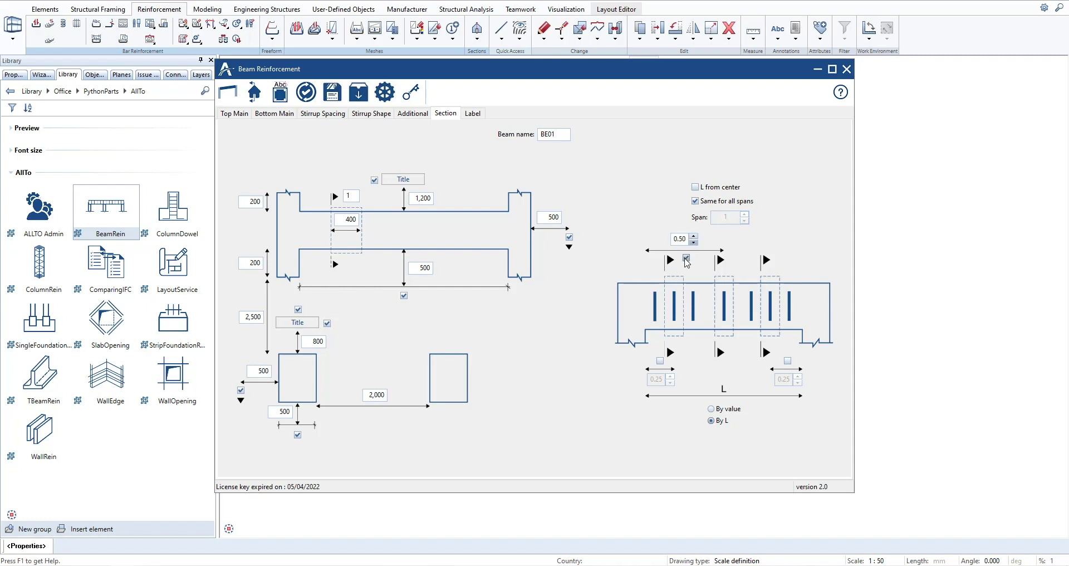
left_click(659, 360)
left_click(787, 360)
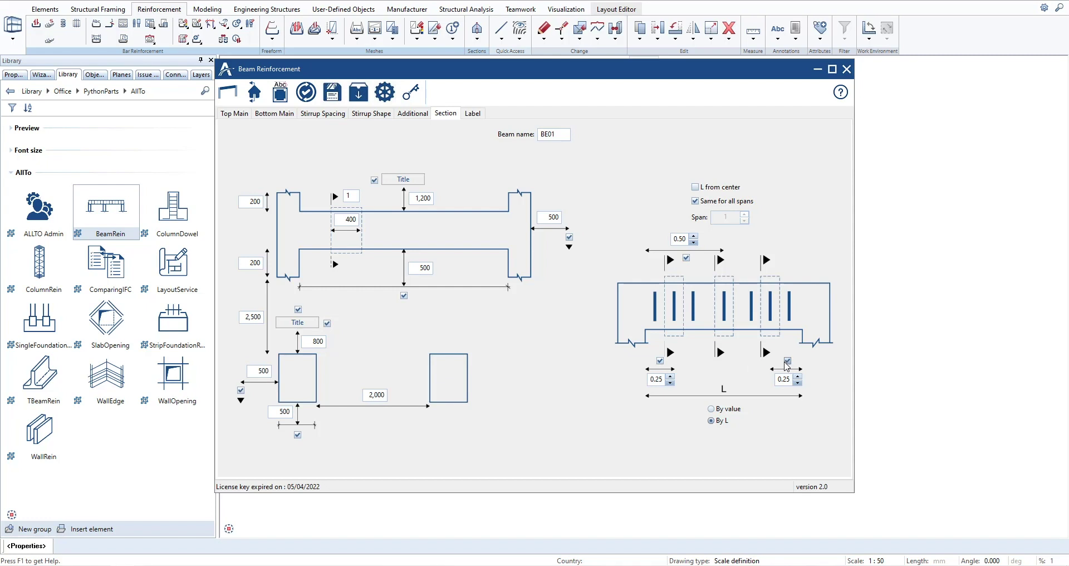
left_click(712, 409)
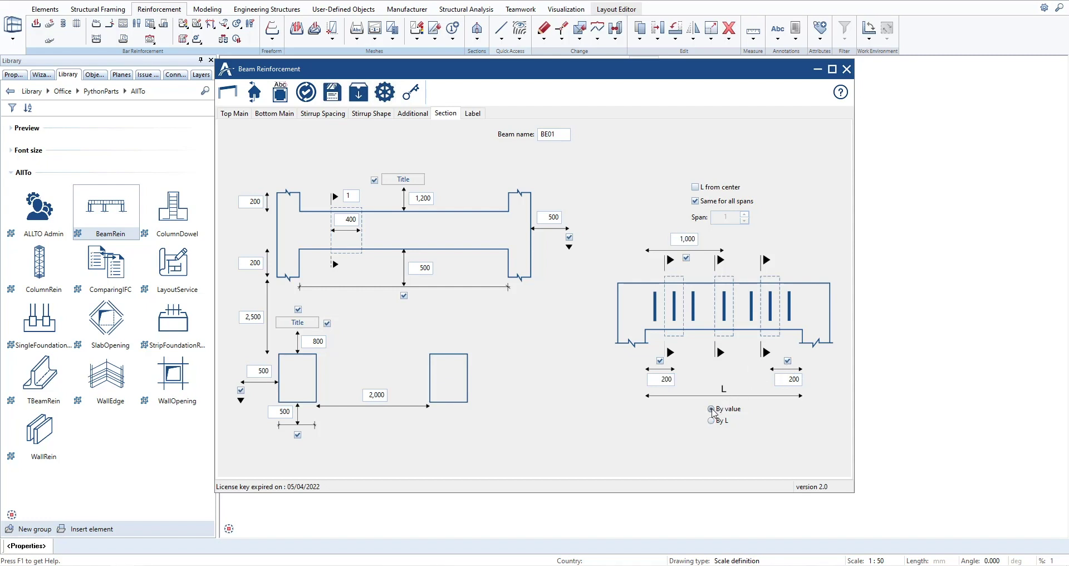
left_click(712, 420)
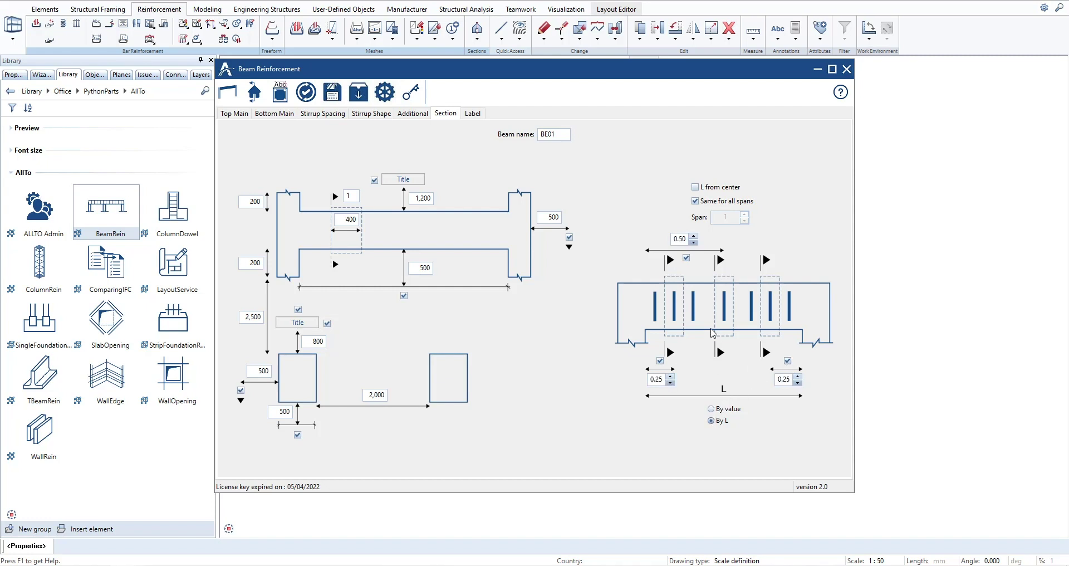
left_click(696, 188)
Step: Confirm the beam settings, place the BE01 drawing in the plan, and inspect the elevation
left_click(254, 93)
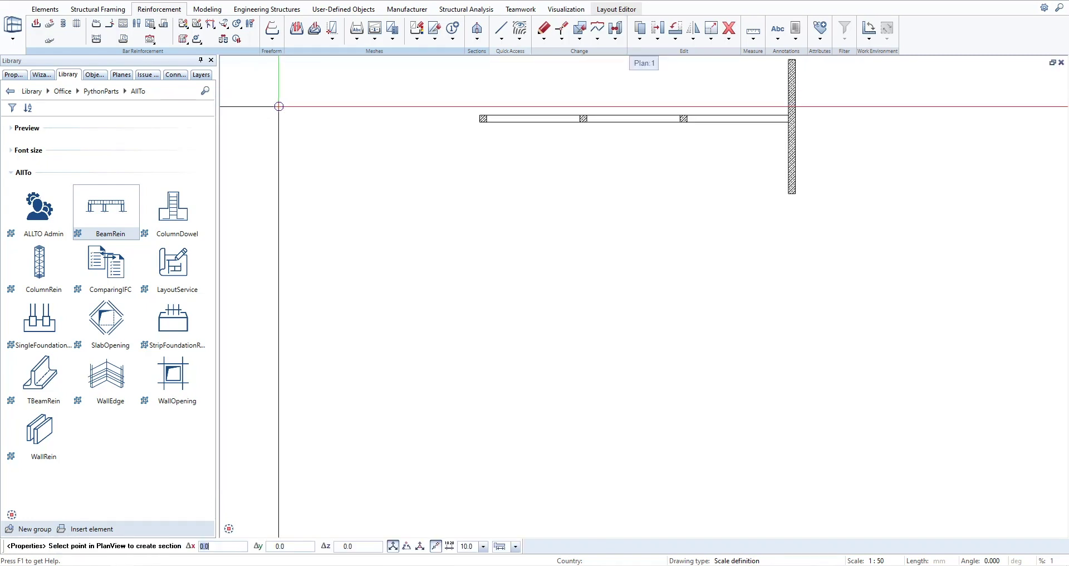
left_click(478, 344)
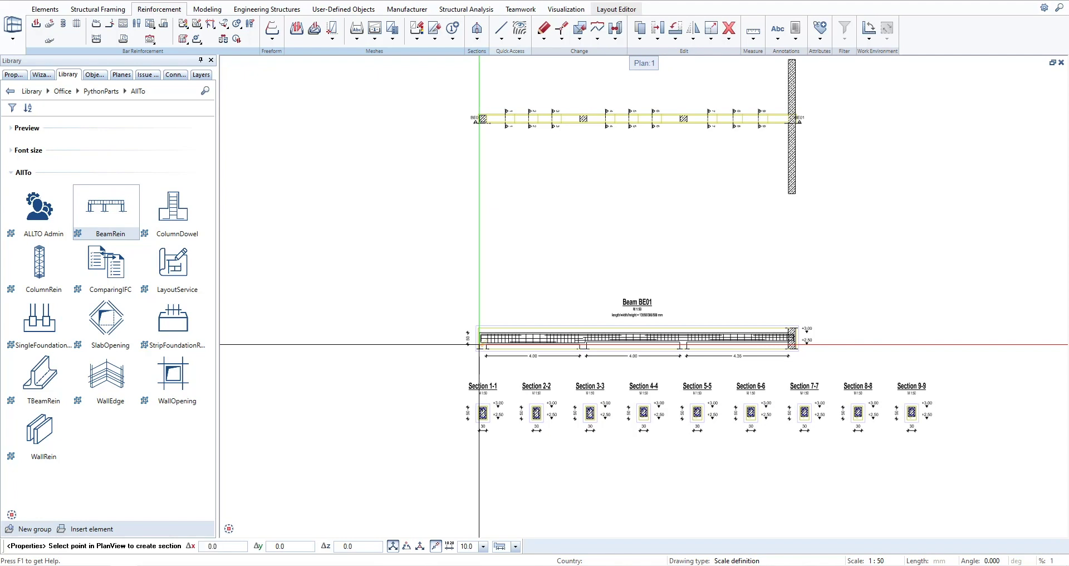
scroll(441, 363, "up", 2)
scroll(441, 363, "up", 2)
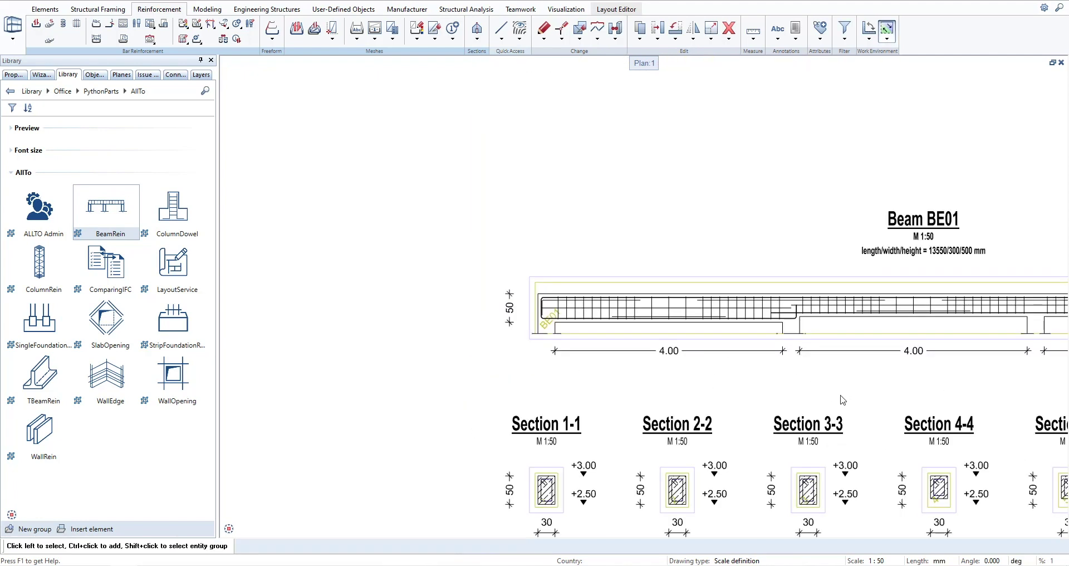
mouse_move(842, 400)
middle_mouse_down()
mouse_move(437, 354)
mouse_move(430, 287)
middle_mouse_up()
middle_click_drag(889, 277, 566, 279)
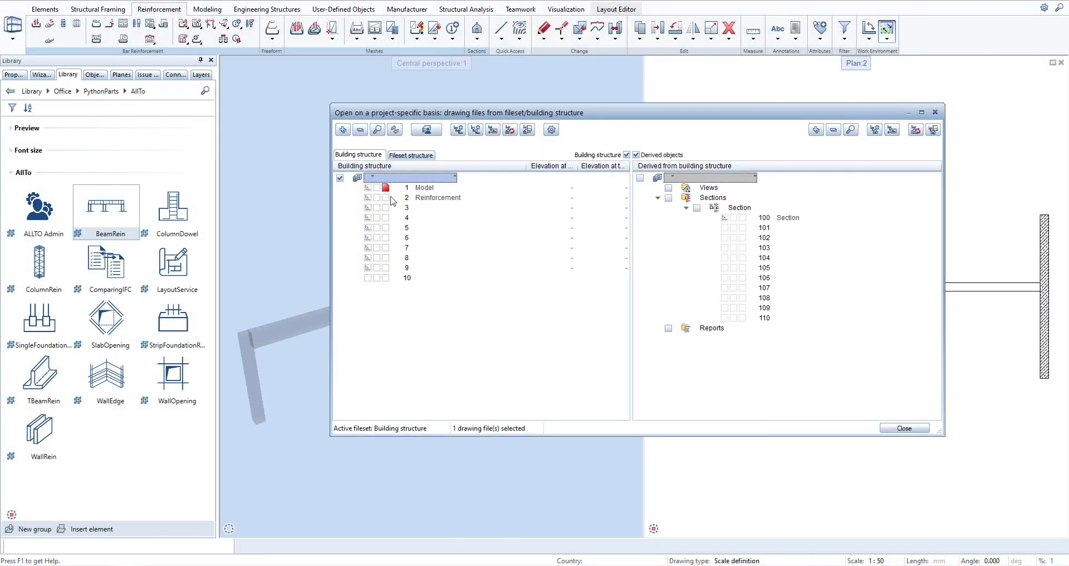
Step: Open the Model and Reinforcement drawing files, making Section 100 the current one
left_click(378, 187)
left_click(377, 198)
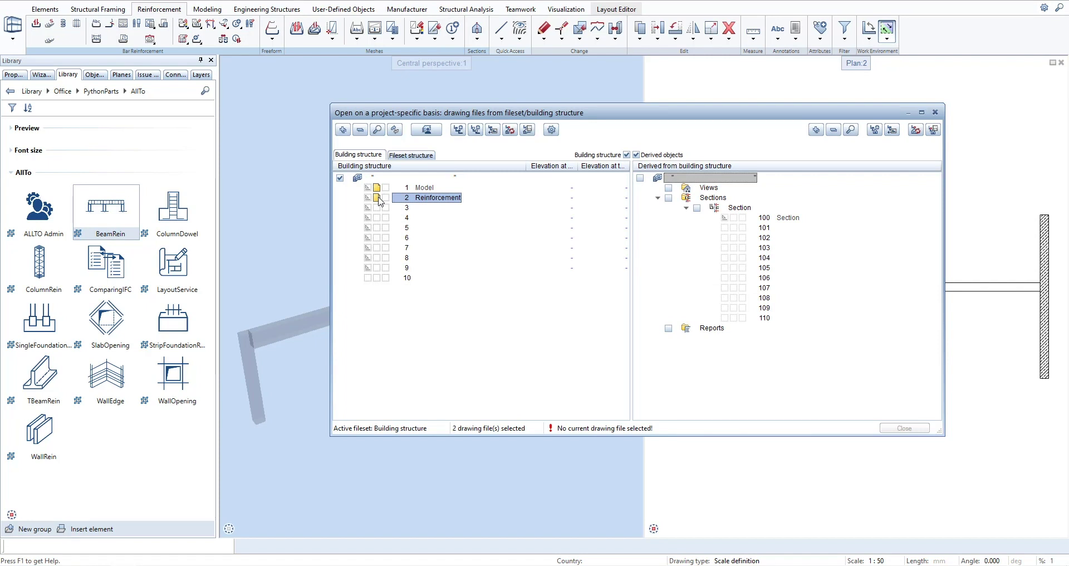
left_click(743, 218)
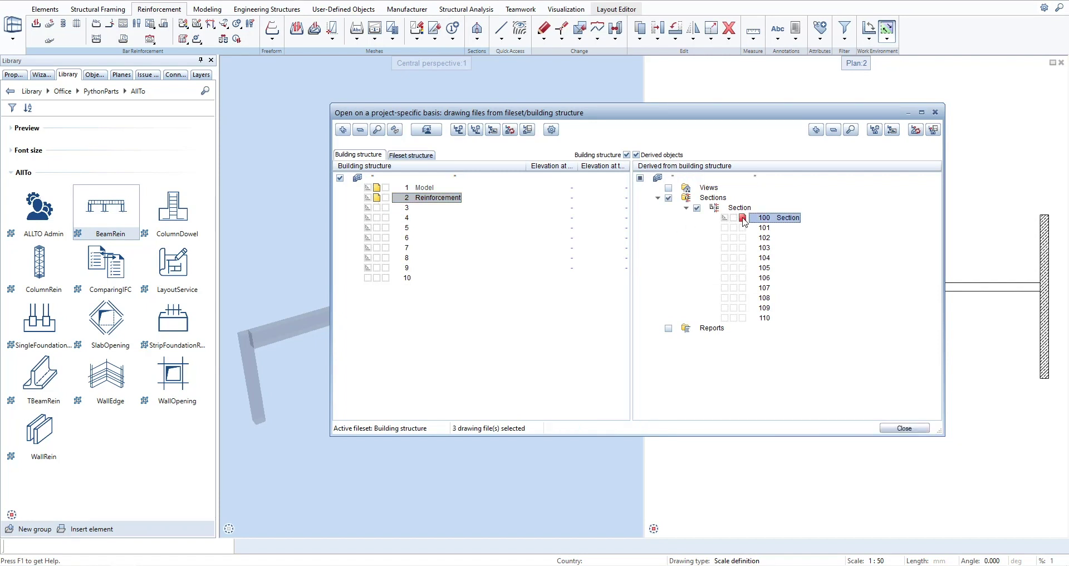
left_click(894, 427)
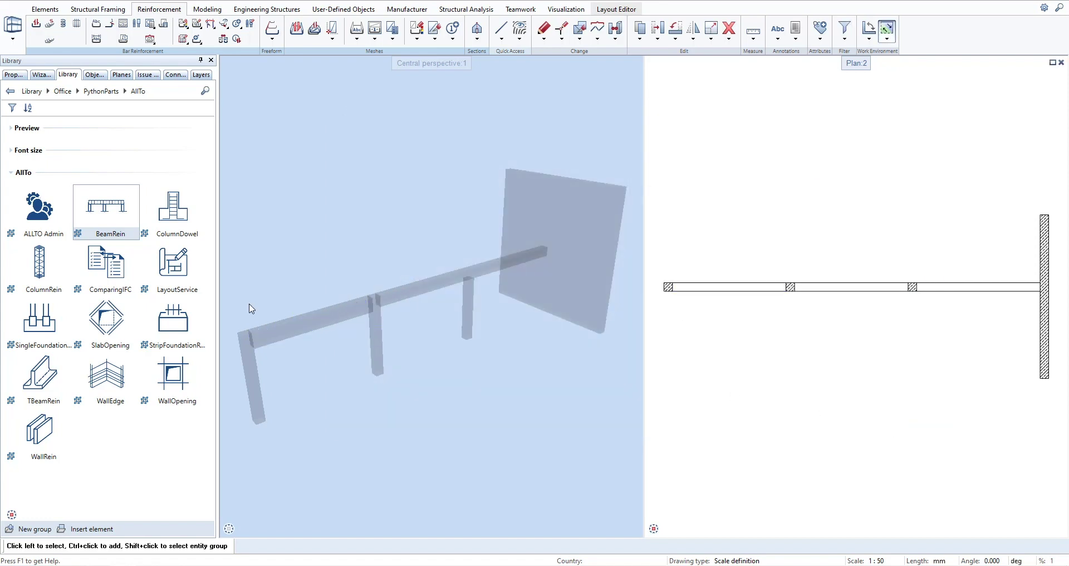
Step: Run AllTo BeamRein on the beam, skipping column selection, to open its settings
left_click(109, 218)
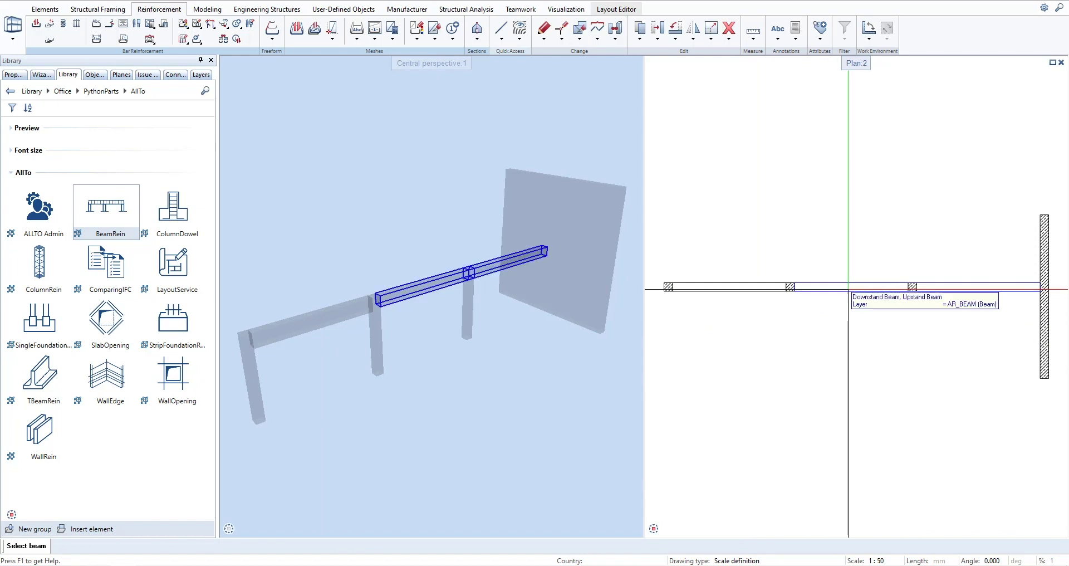
left_click(851, 287)
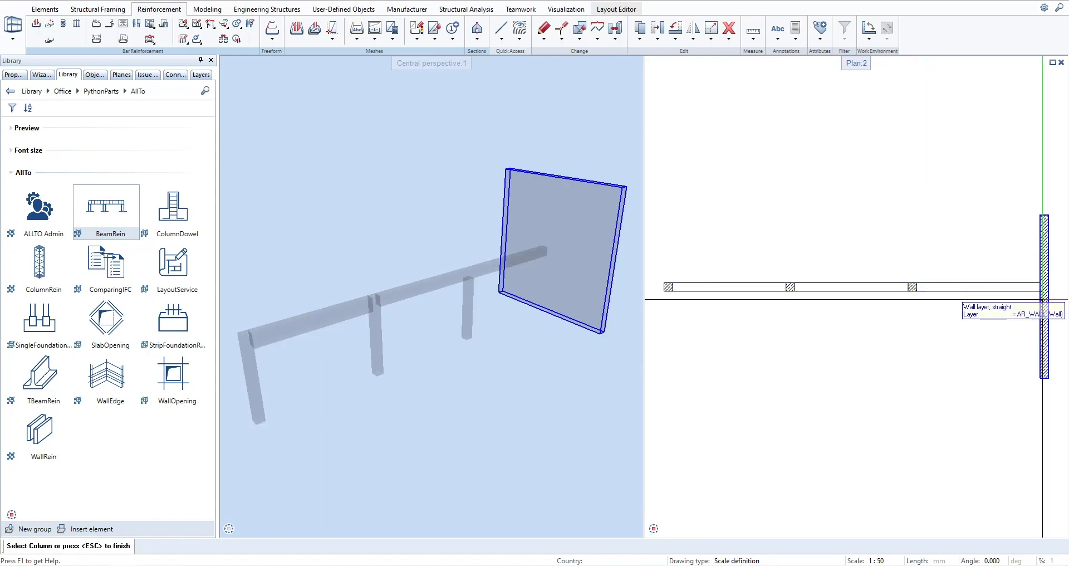
key("Escape")
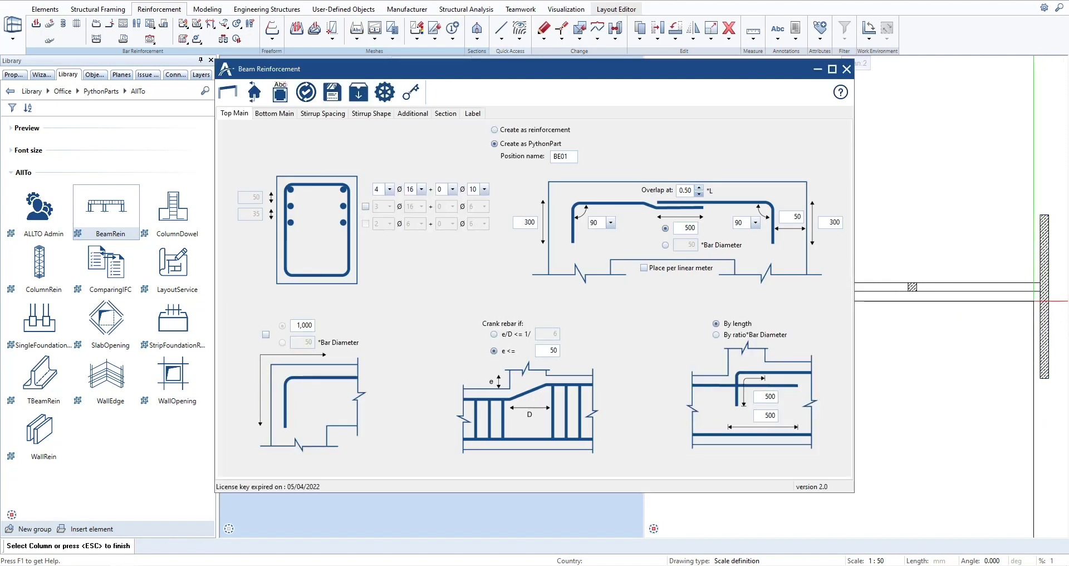
Step: Label the 2ø16 bars and ø6/100 stirrups with mark number, diameter, steel grade and spacing, without pieces
left_click(476, 114)
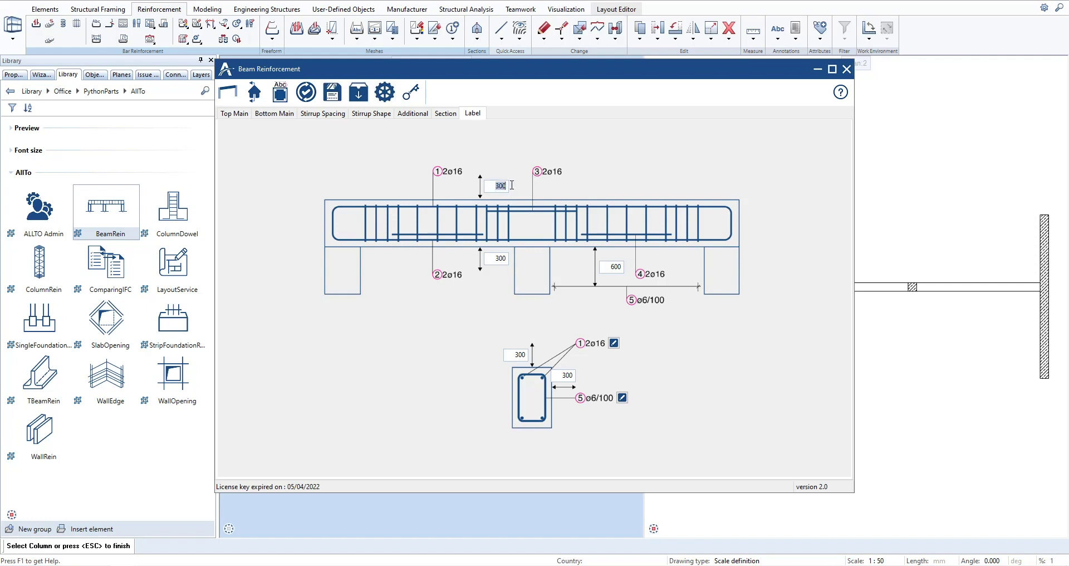
double_click(616, 266)
double_click(535, 354)
left_click(613, 343)
left_click(613, 343)
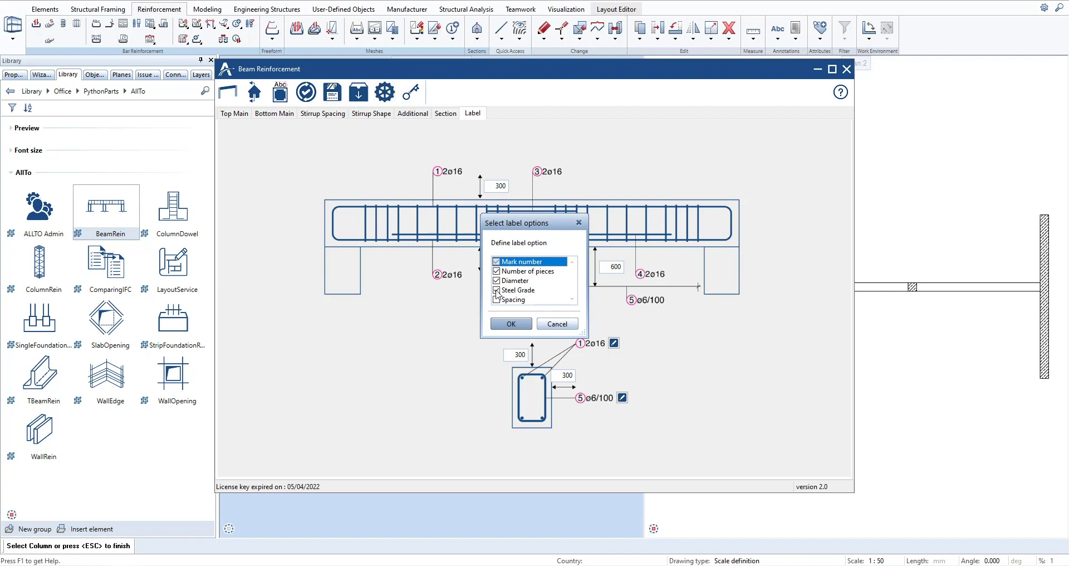
left_click(515, 324)
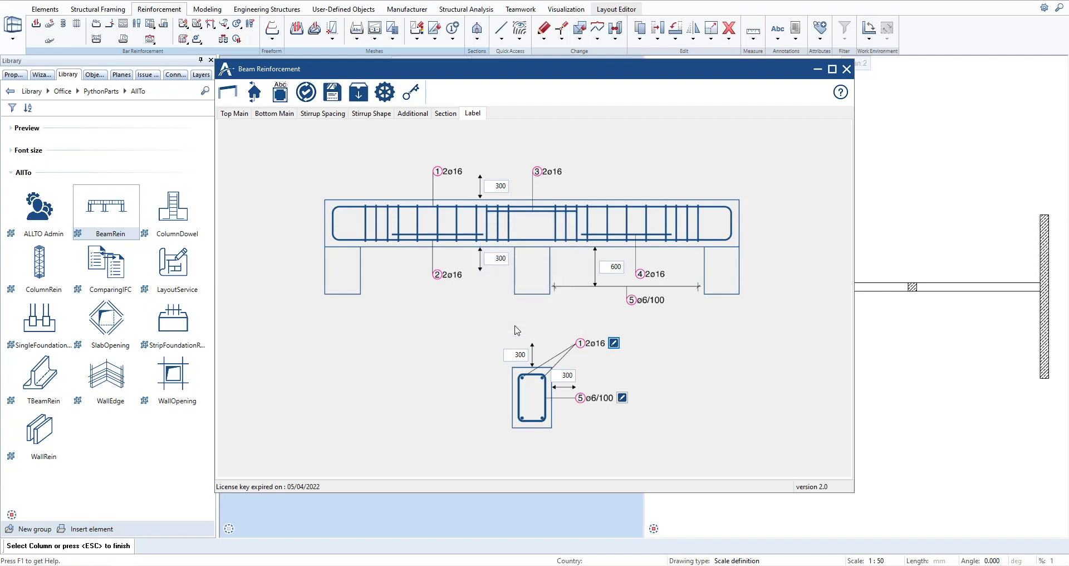
left_click(621, 397)
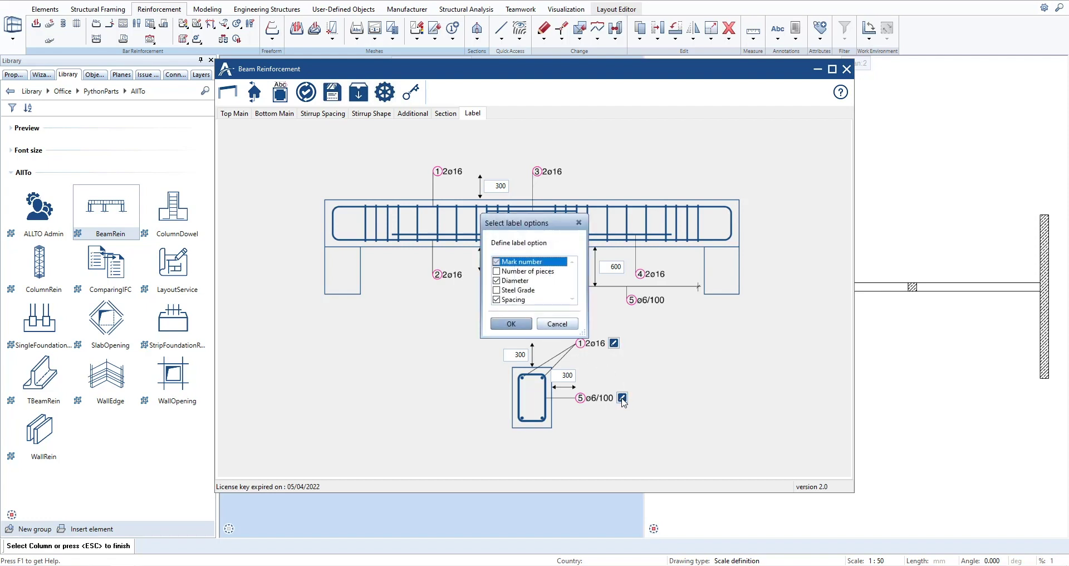
left_click(509, 324)
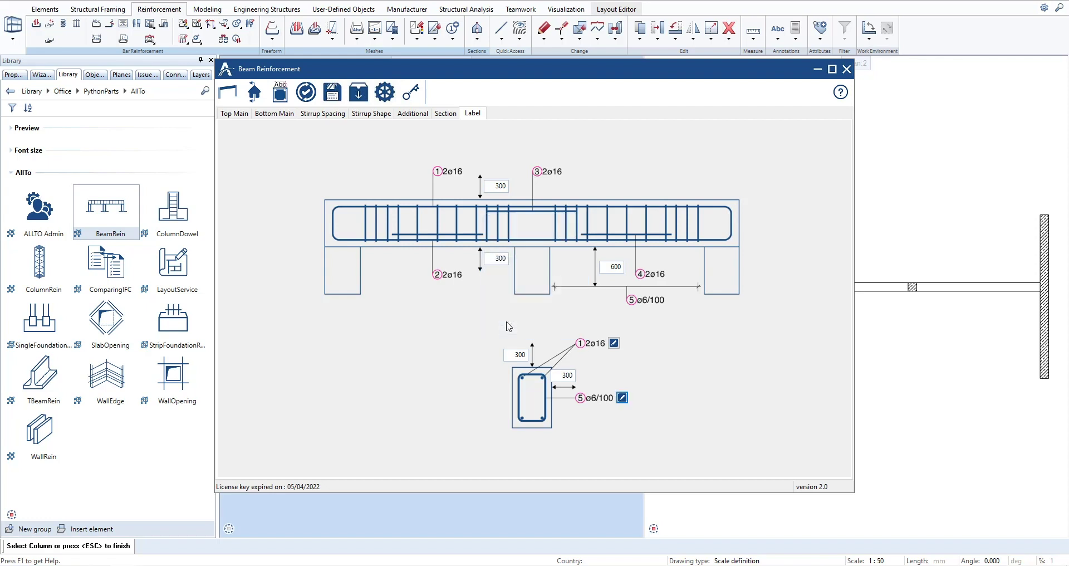
Step: Create the labelled rebar and section drawings, with the sections going into drawing 100
left_click(281, 98)
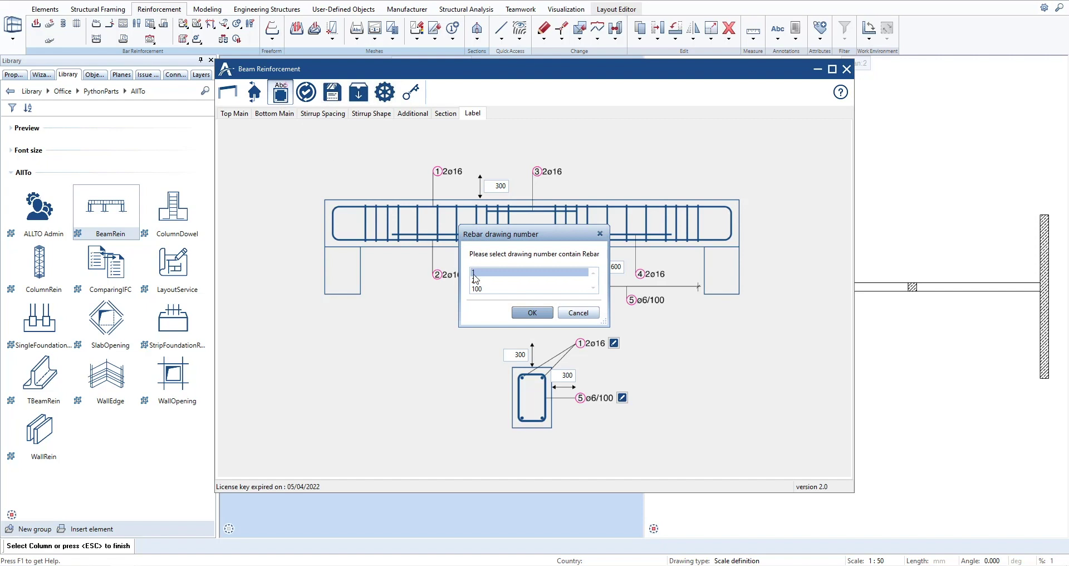
left_click(494, 280)
left_click(523, 306)
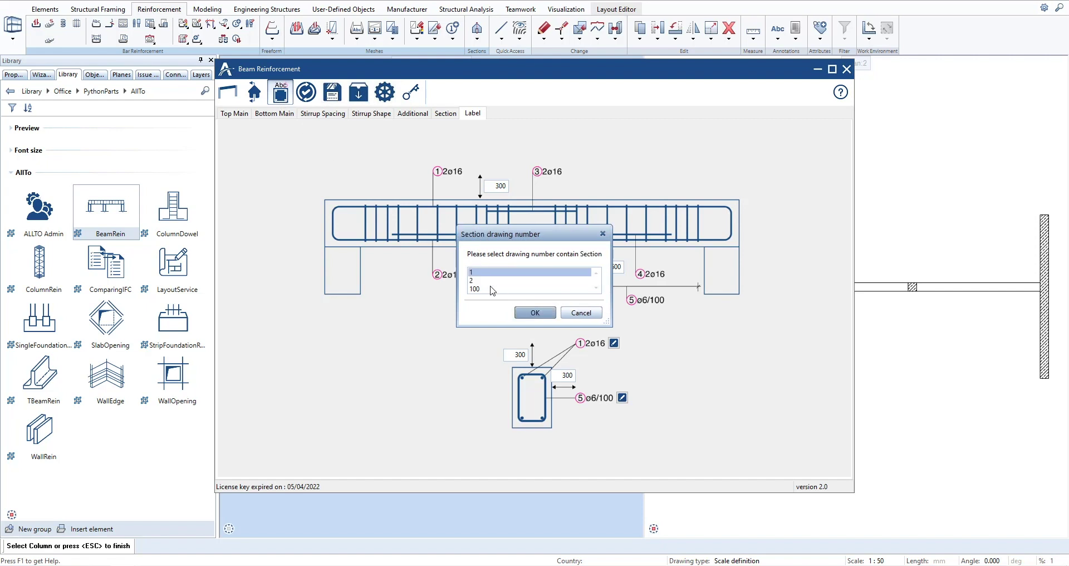
left_click(491, 288)
left_click(533, 312)
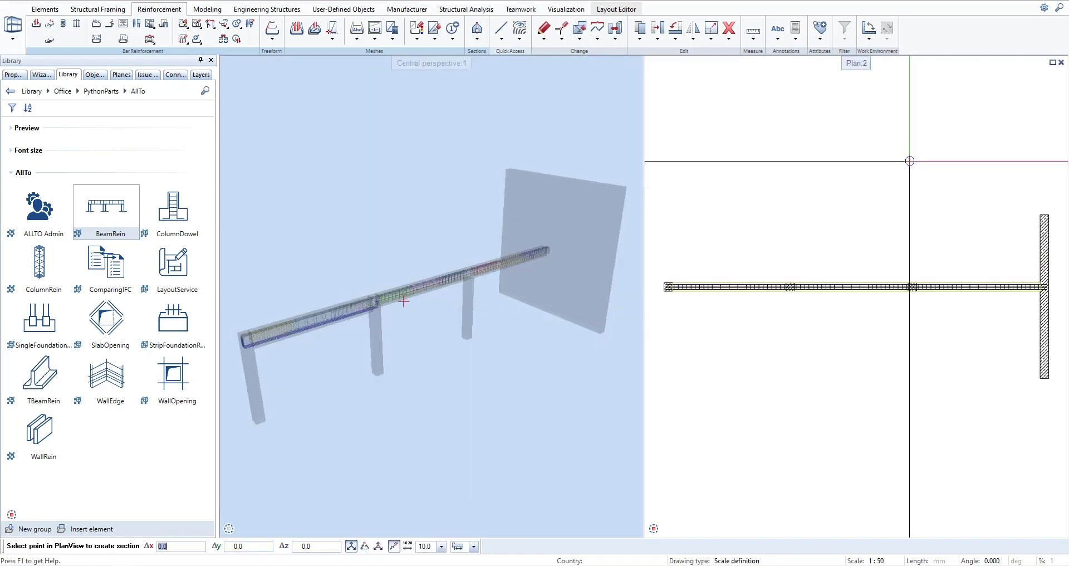
Step: Place the Beam BE01 drawing below the beam in the maximized plan and box-select it
left_click(1054, 65)
middle_click_drag(446, 370, 602, 223)
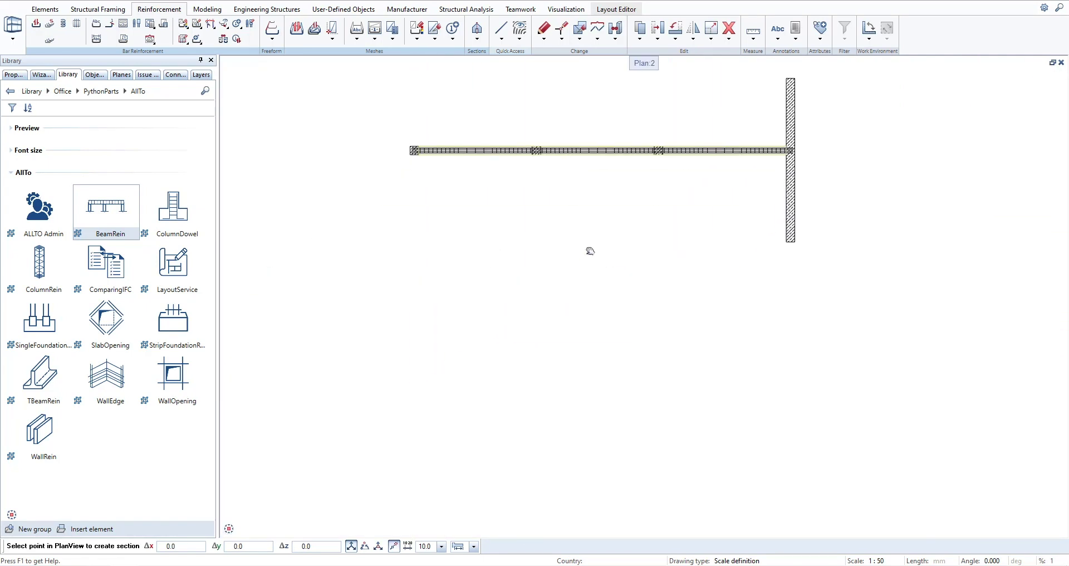
left_click(423, 382)
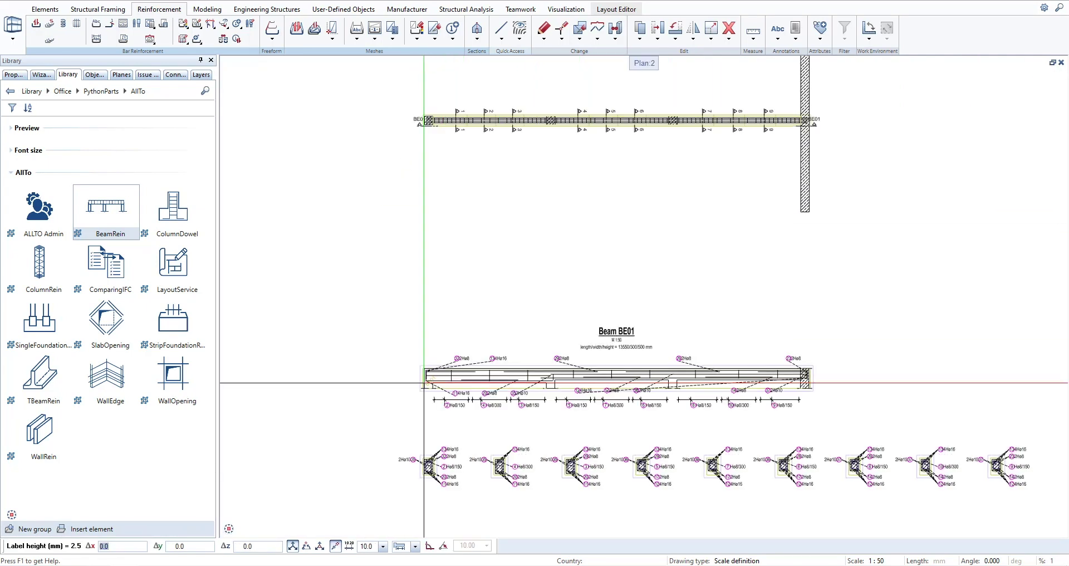
middle_click_drag(424, 382, 396, 313)
left_click_drag(344, 233, 1033, 495)
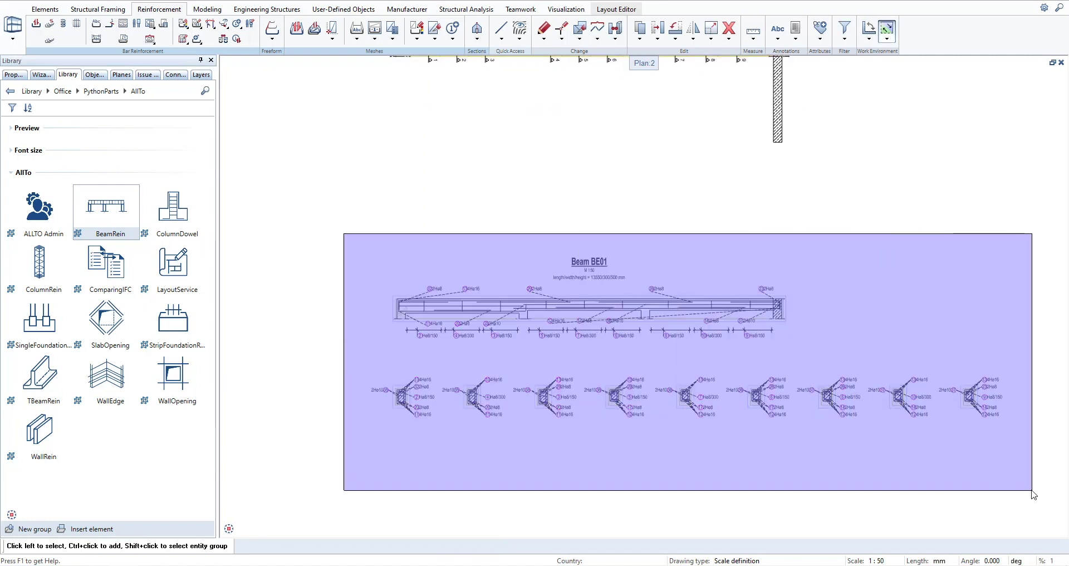
Step: Renumber the bar marks on the selected Beam BE01 drawing and check them along the beam
left_click(852, 341)
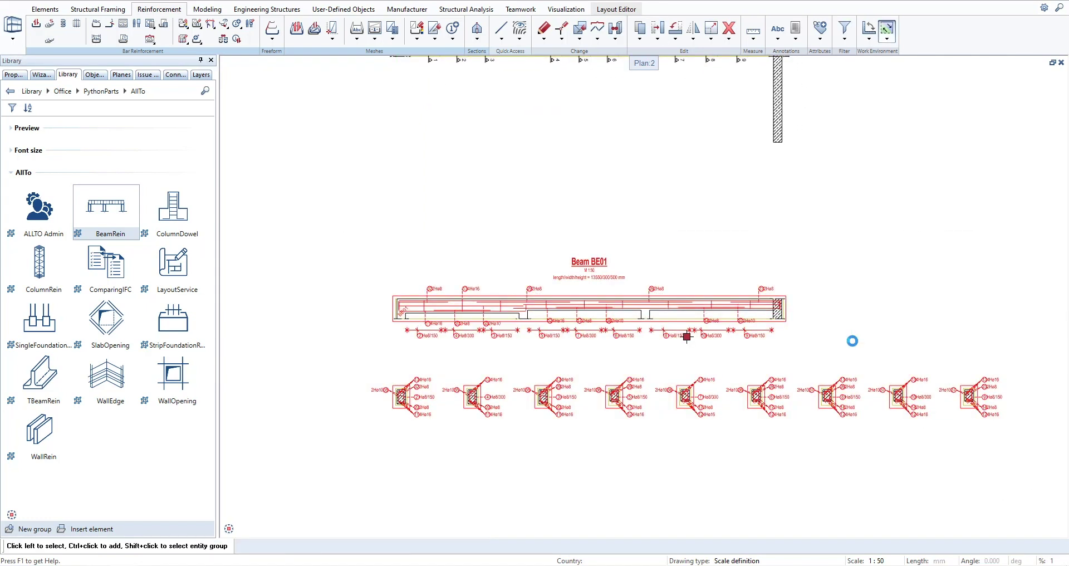
left_click(236, 39)
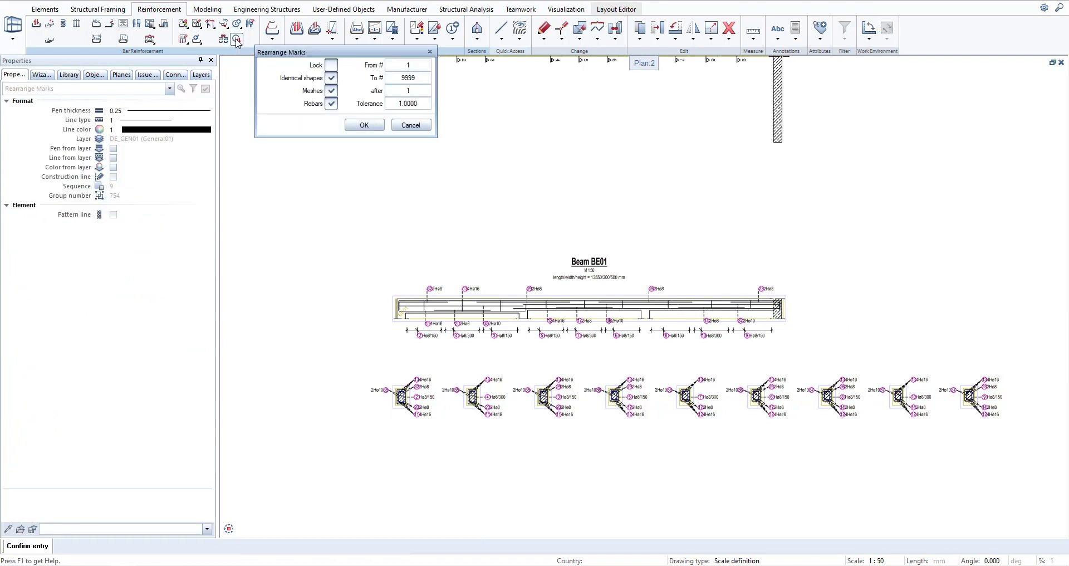
key("Return")
scroll(328, 336, "up", 2)
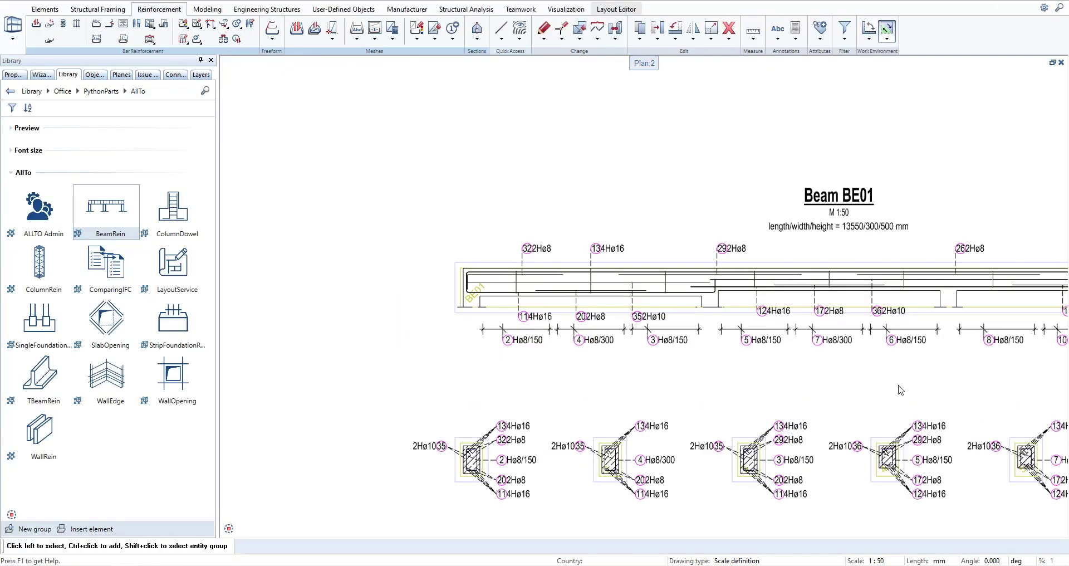
mouse_move(901, 390)
middle_mouse_down()
mouse_move(553, 389)
mouse_move(860, 289)
mouse_move(686, 290)
middle_mouse_up()
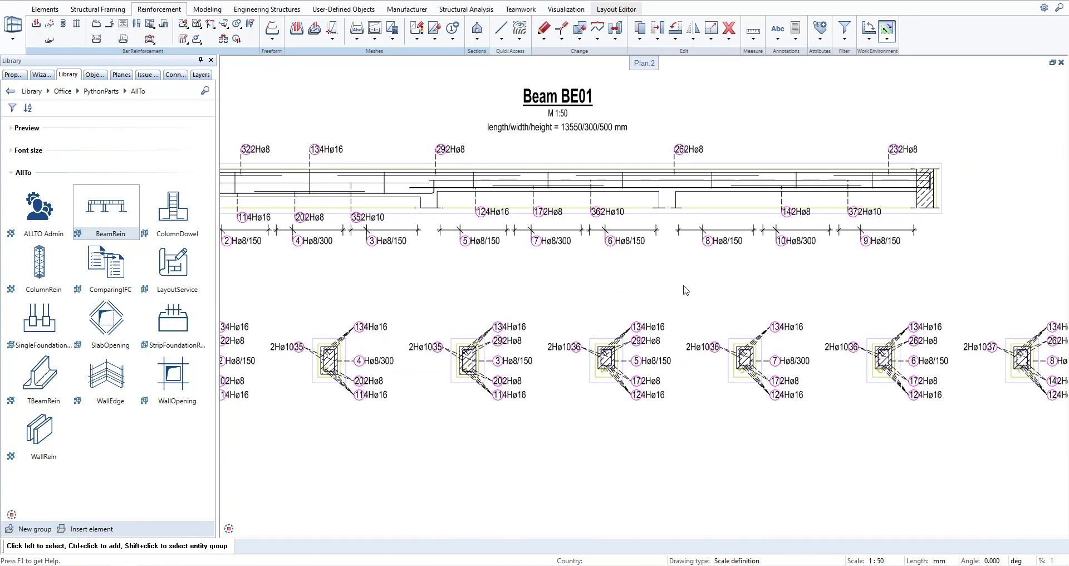
middle_click_drag(971, 289, 535, 292)
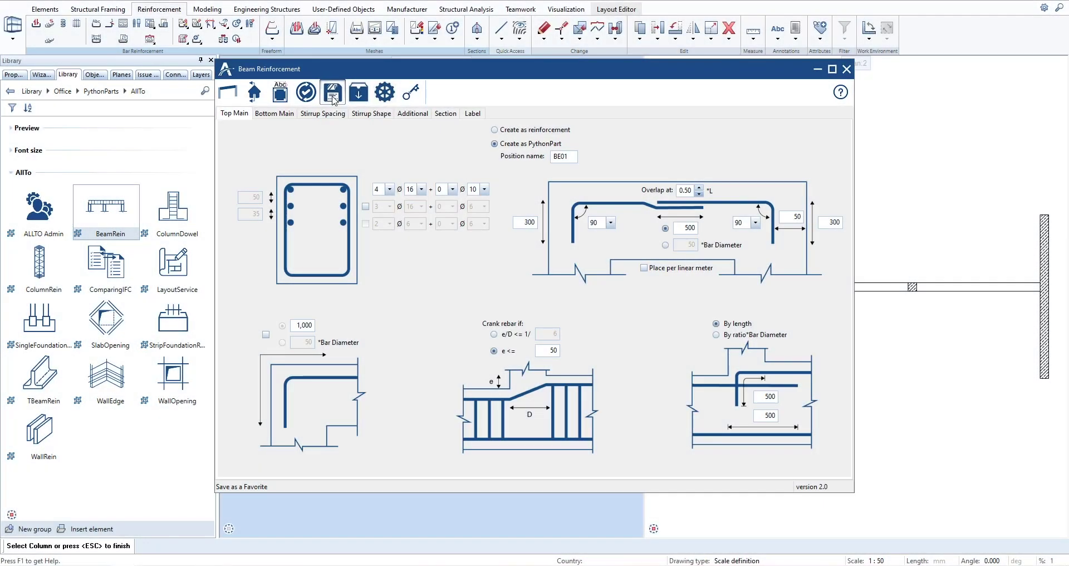
Step: Save the settings as favorite 'Beam 01' on the Desktop and close the beam reinforcement window
left_click(332, 95)
type("Beam 01")
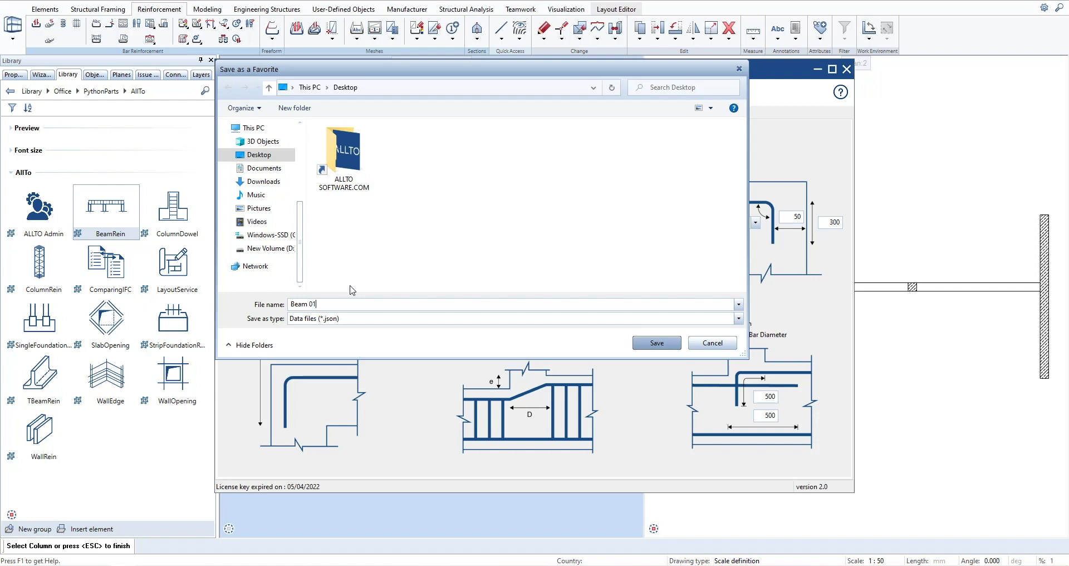
left_click(638, 346)
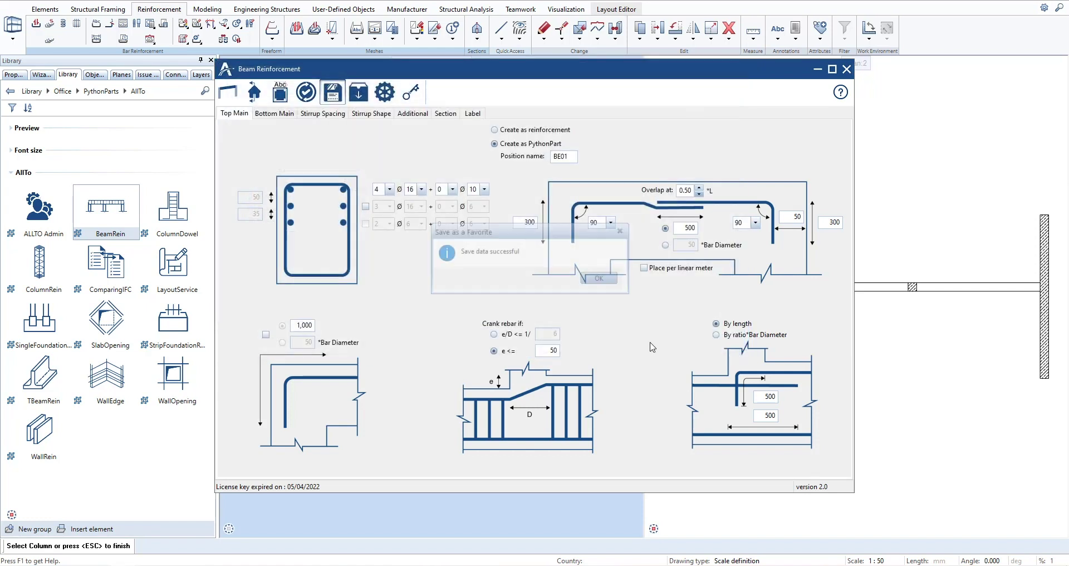
left_click(598, 280)
left_click(846, 68)
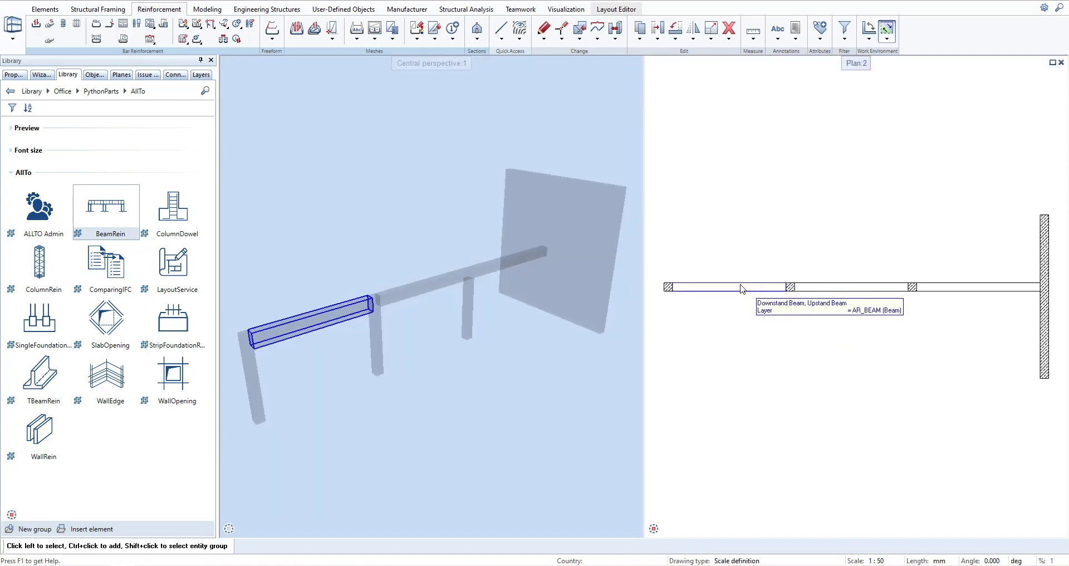
Step: Run BeamRein again on the first beam span, skipping column selection
double_click(103, 211)
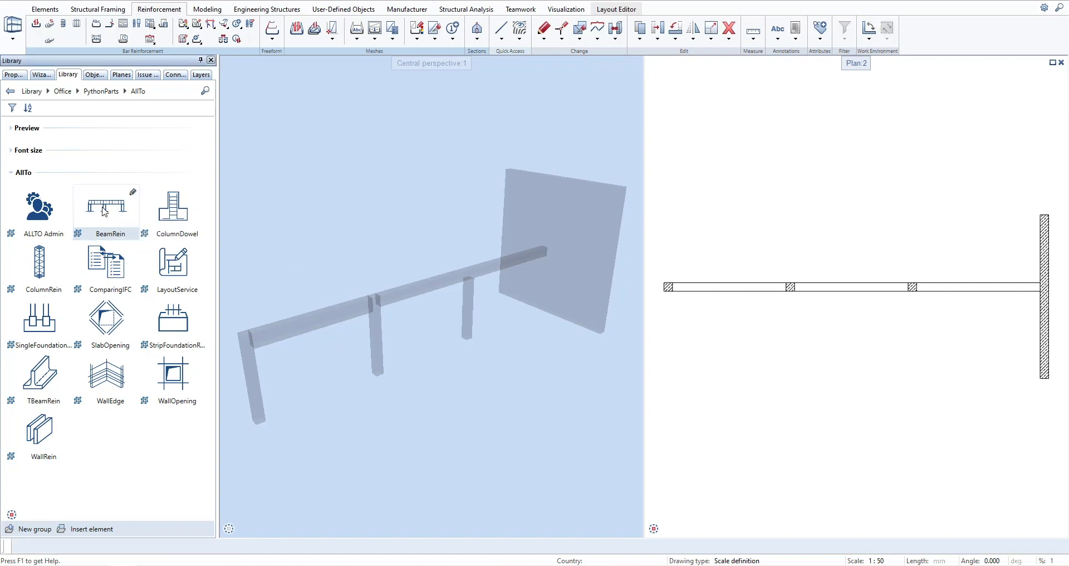
left_click(402, 290)
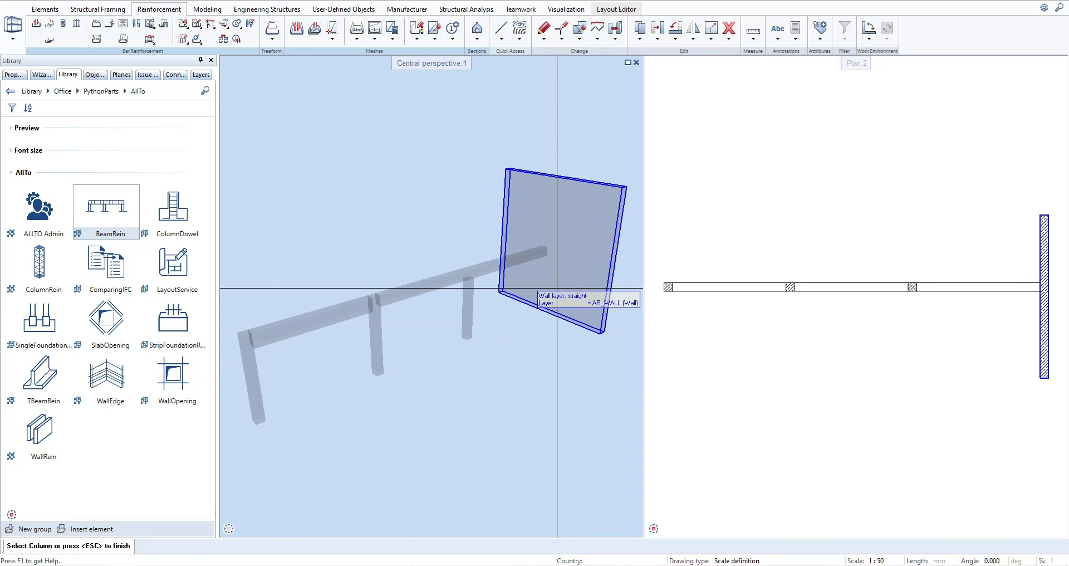
key("Escape")
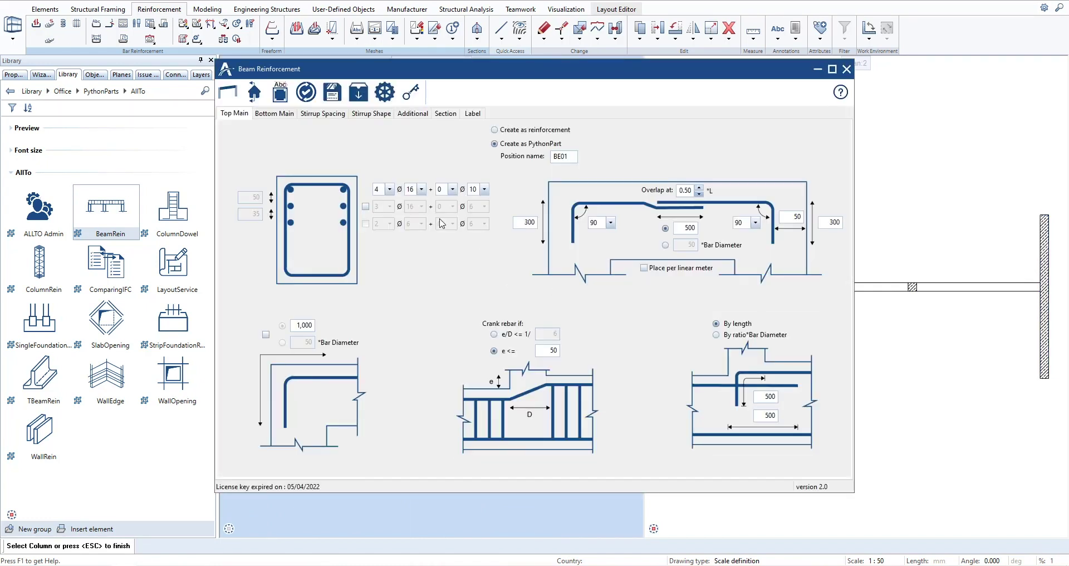
Step: Load the Beam 01.json favorite from the Desktop, then create the beam reinforcement from it
left_click(359, 93)
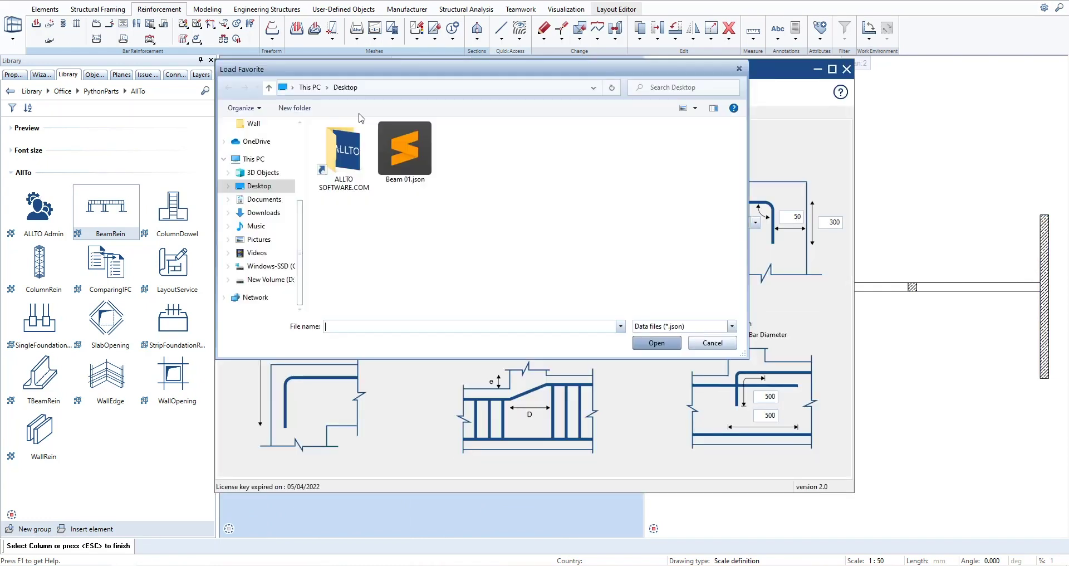
left_click(402, 148)
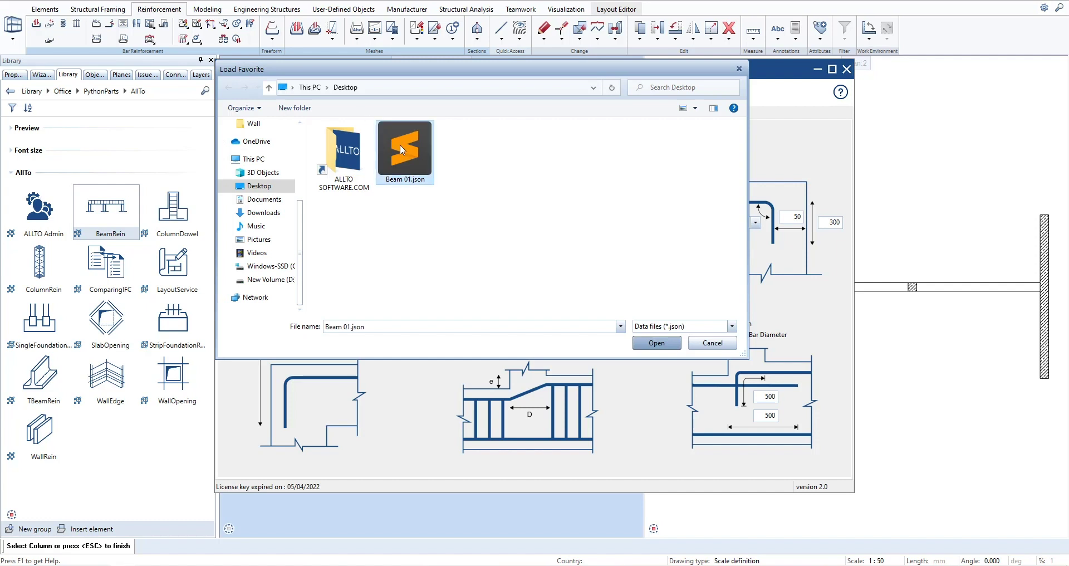
left_click(650, 344)
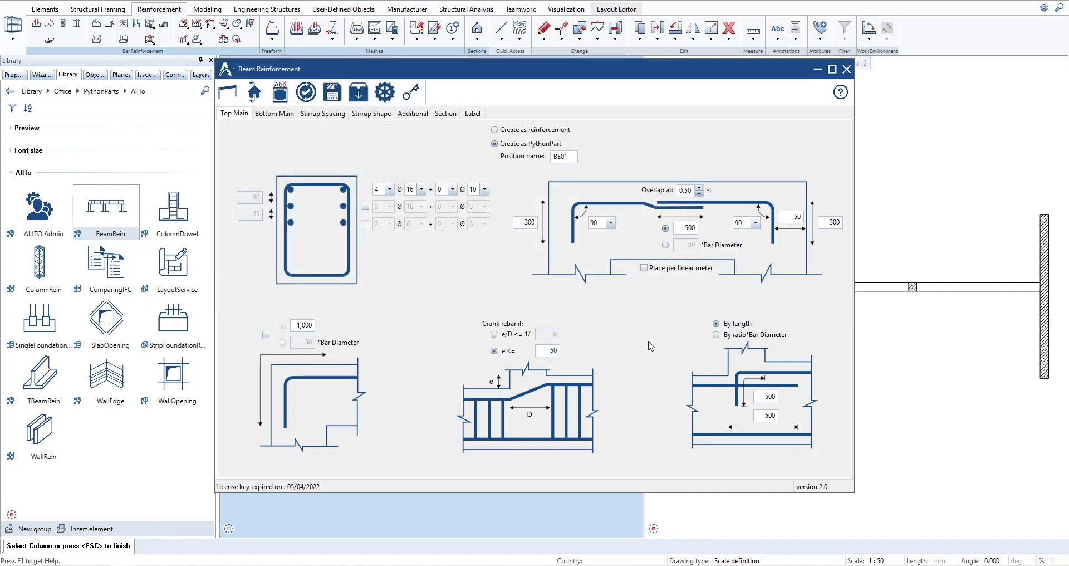
left_click(228, 92)
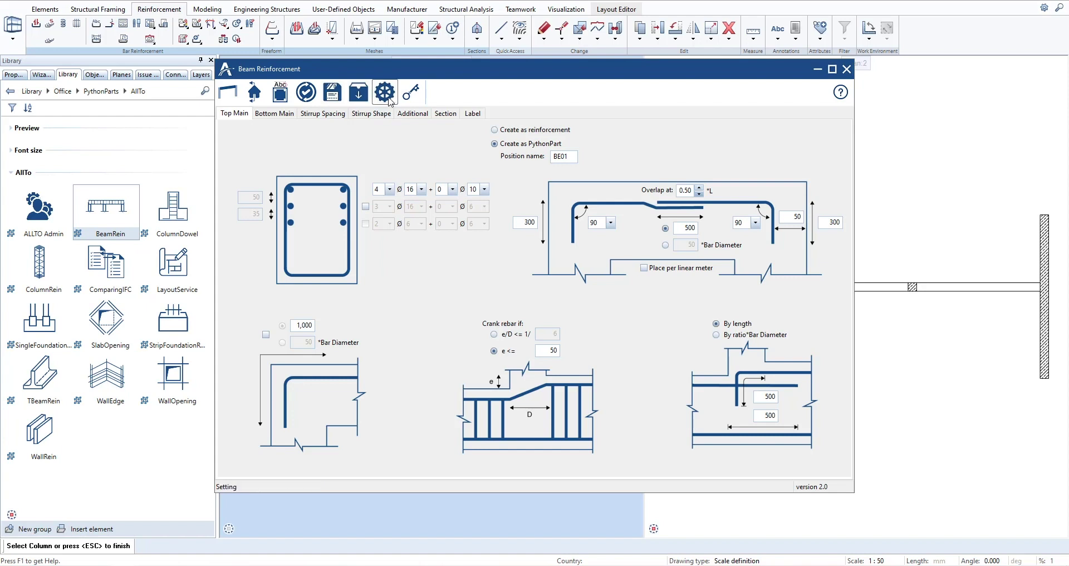
Step: Set the beam tool's language to German, unit to feet and maximum length to 10000
left_click(388, 98)
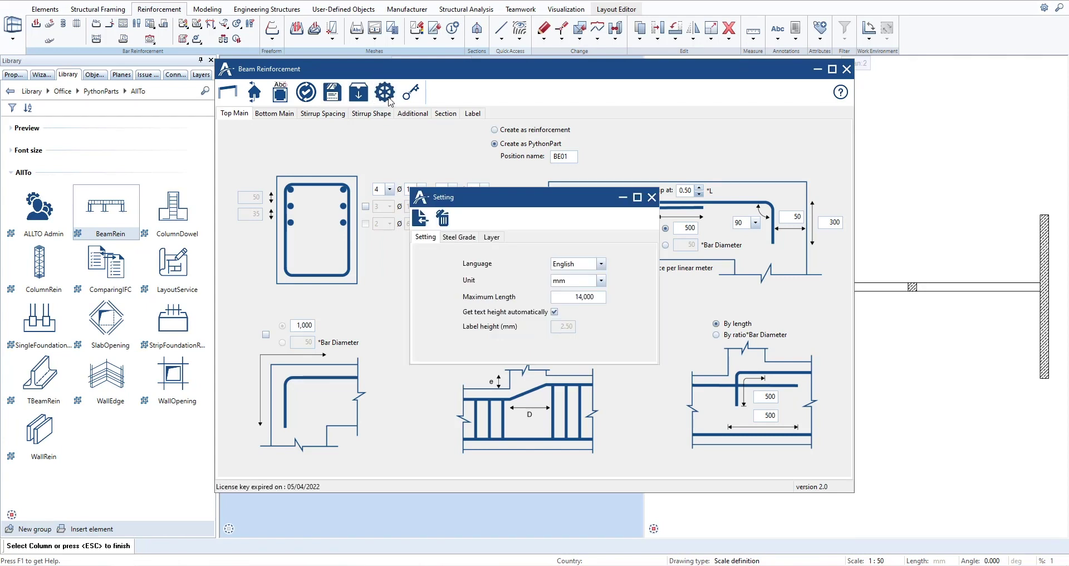
left_click(602, 263)
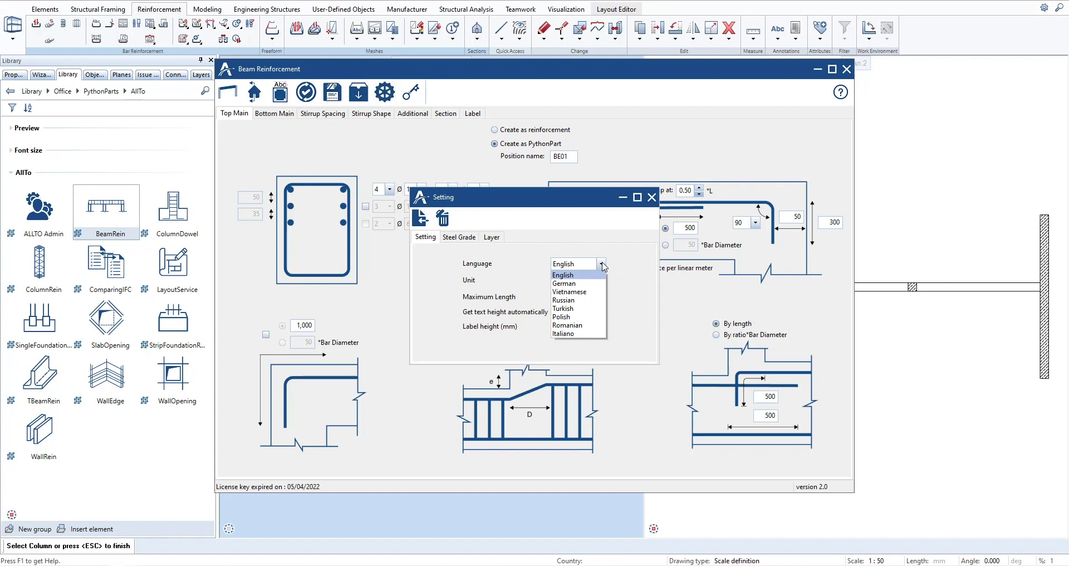
left_click(581, 284)
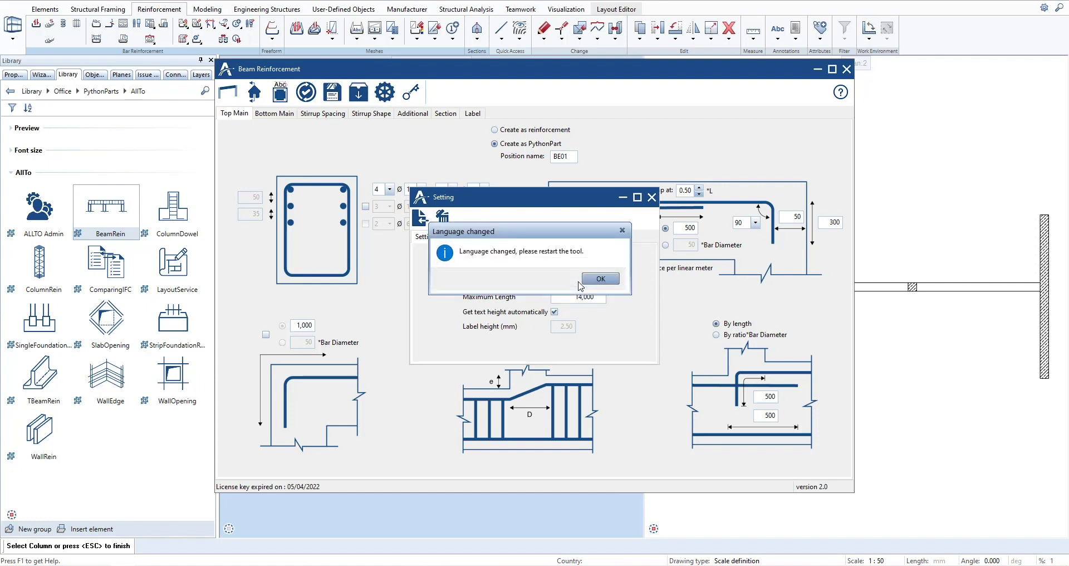
left_click(597, 278)
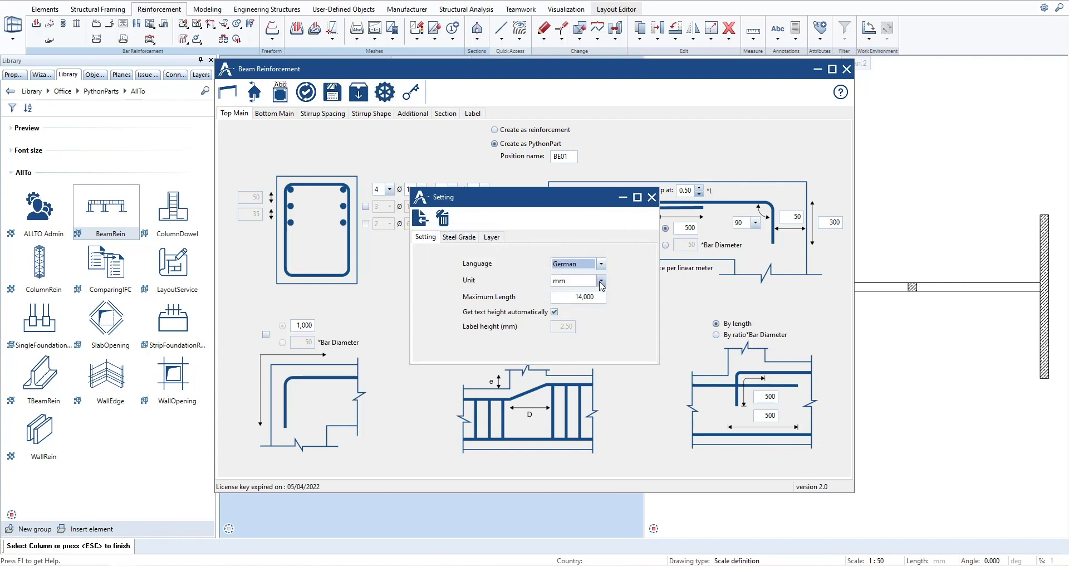
left_click(601, 280)
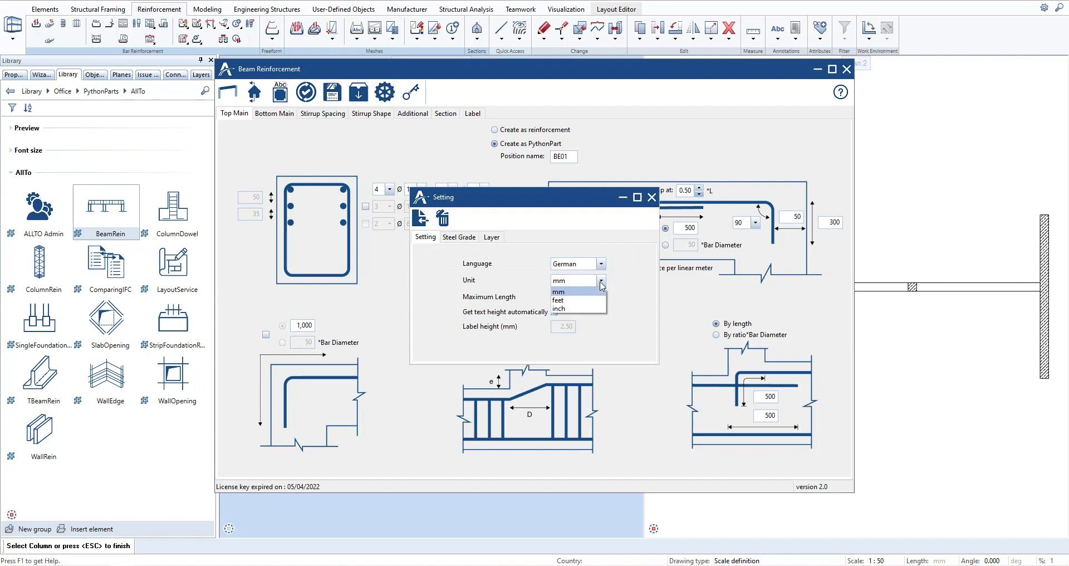
left_click(573, 301)
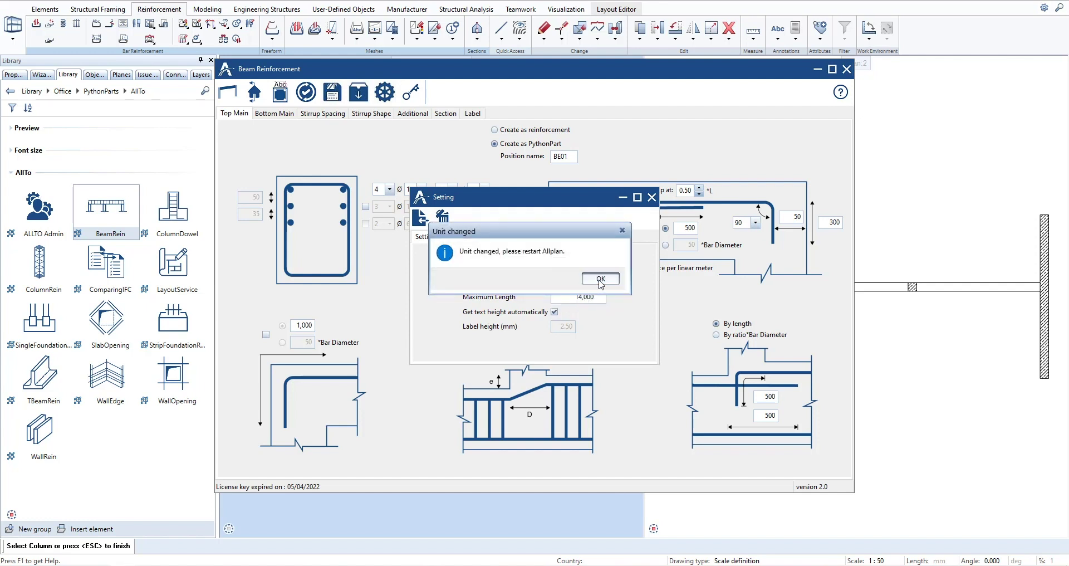
left_click(601, 282)
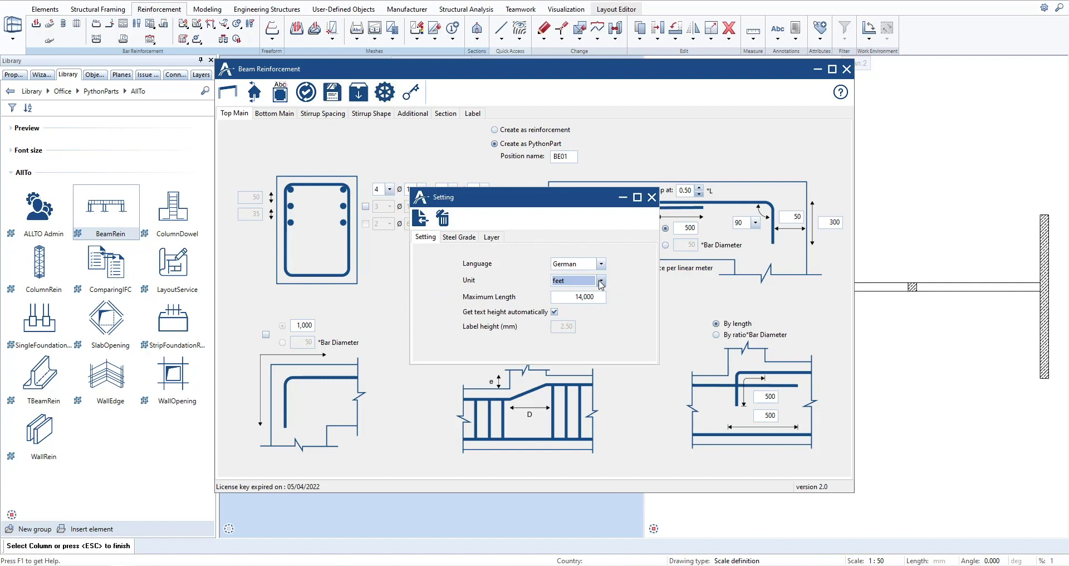
double_click(569, 296)
type("10000")
left_click(652, 197)
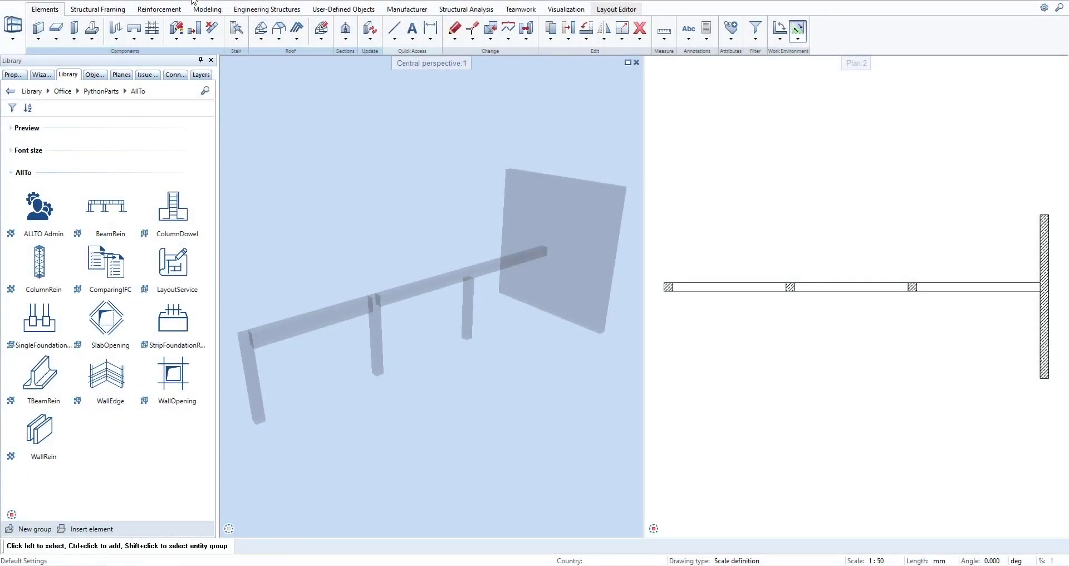
Step: Export the Defaults cross-section catalogs to 'Cross section catalog' on the Desktop
left_click(211, 39)
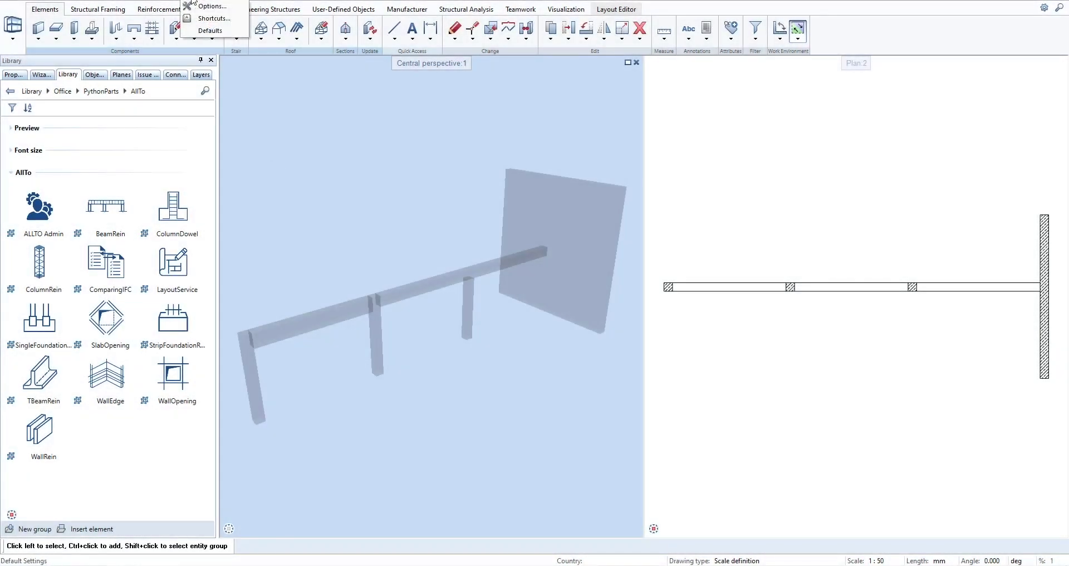
left_click(204, 31)
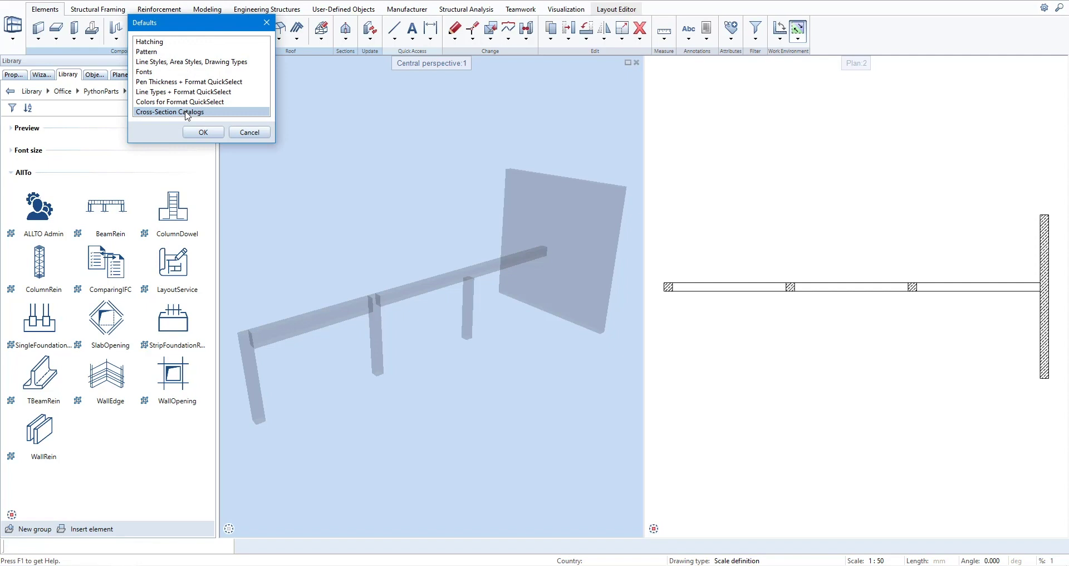
left_click(202, 132)
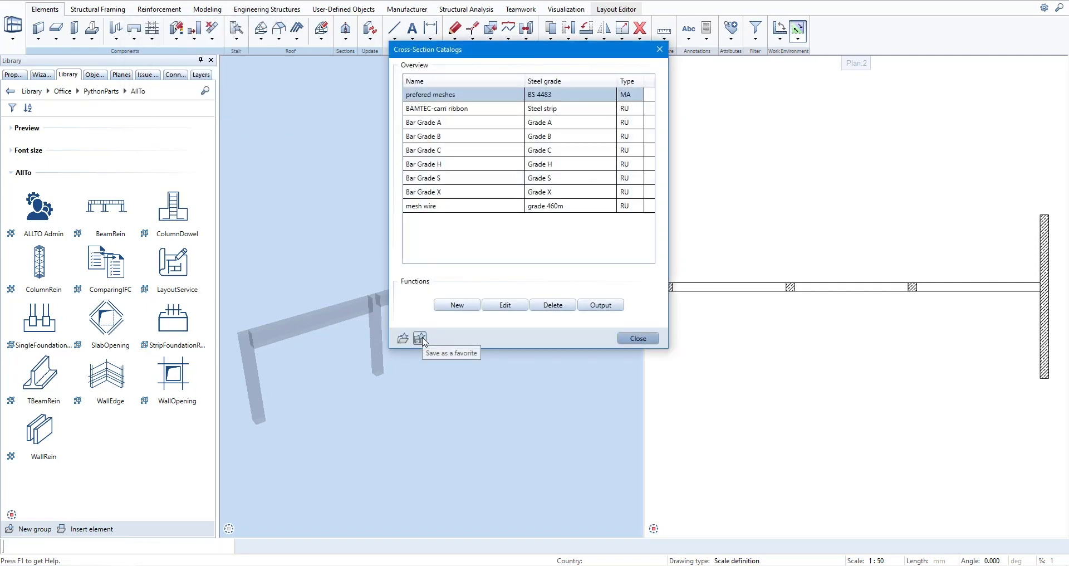
left_click(419, 338)
left_click(403, 172)
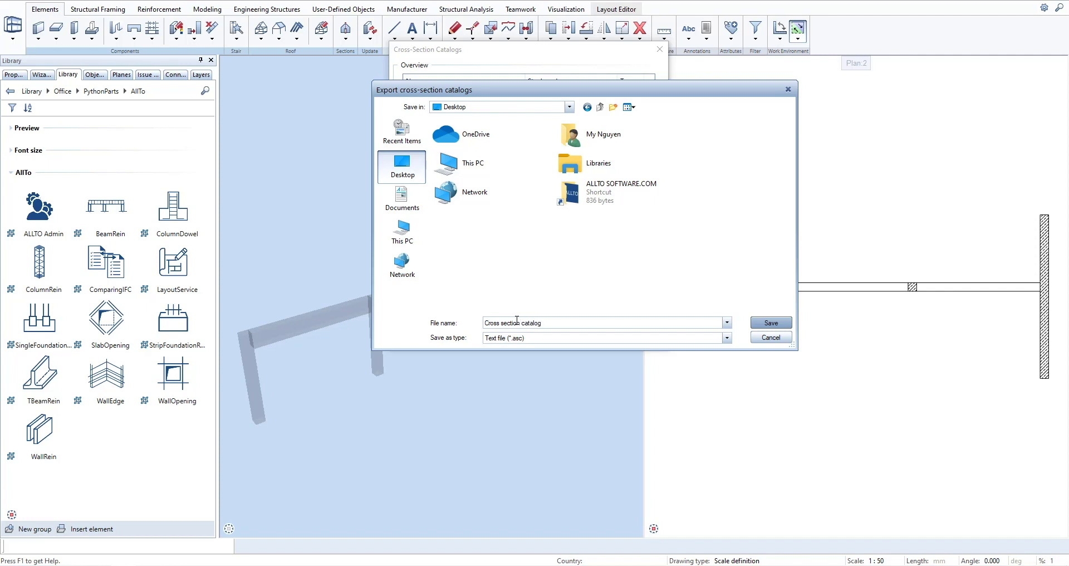
left_click(767, 324)
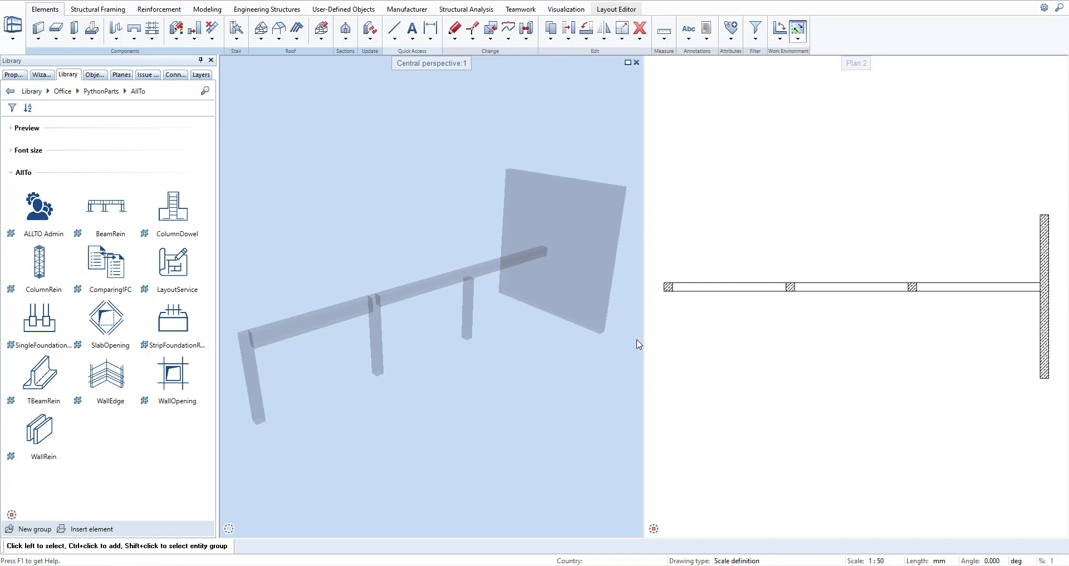
Step: Start AllTo BeamRein and pick the beam to reinforce
left_click(102, 216)
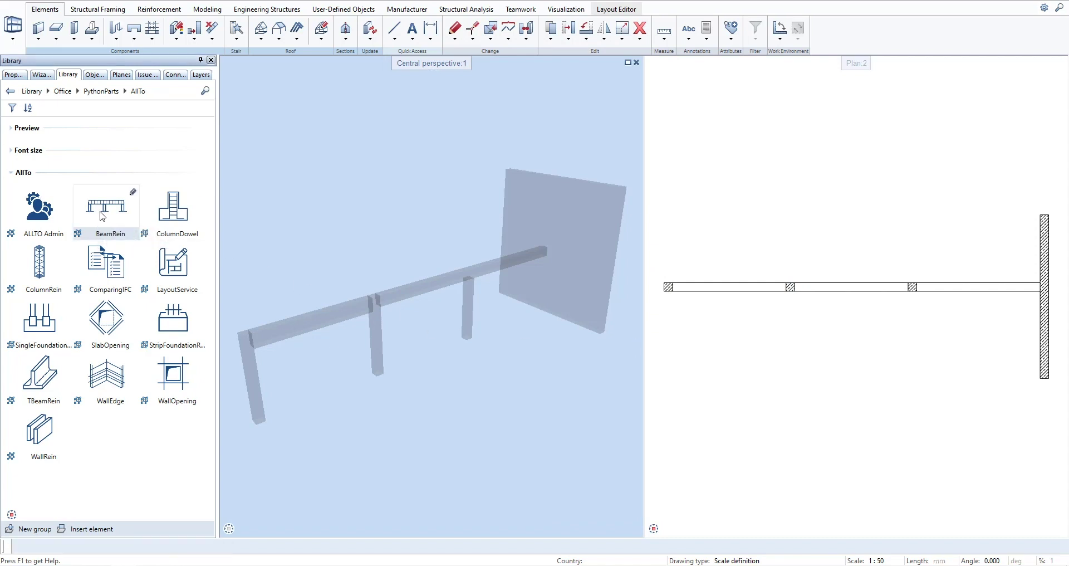
left_click(375, 304)
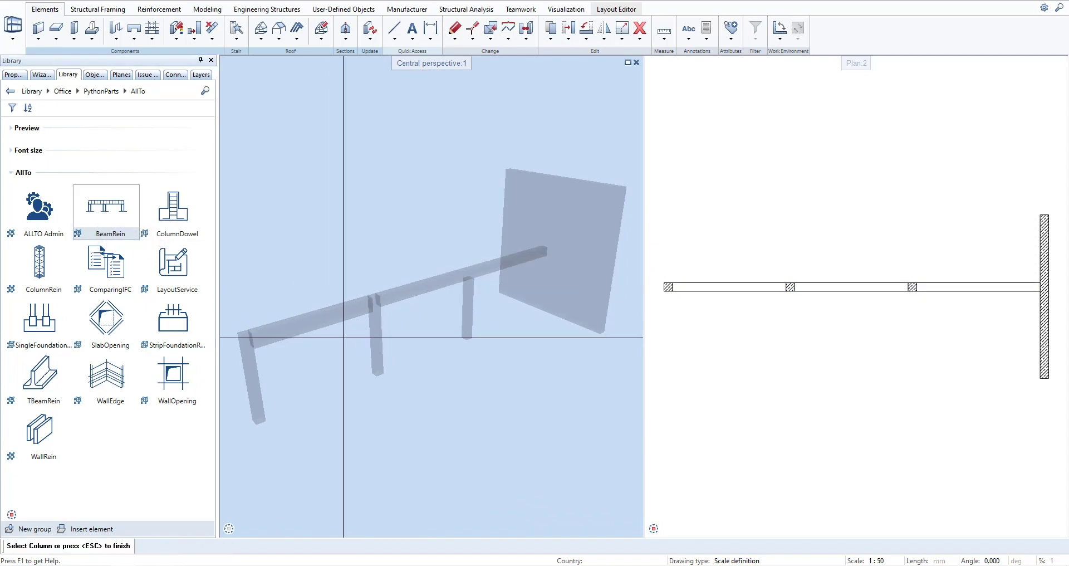
left_click(563, 291)
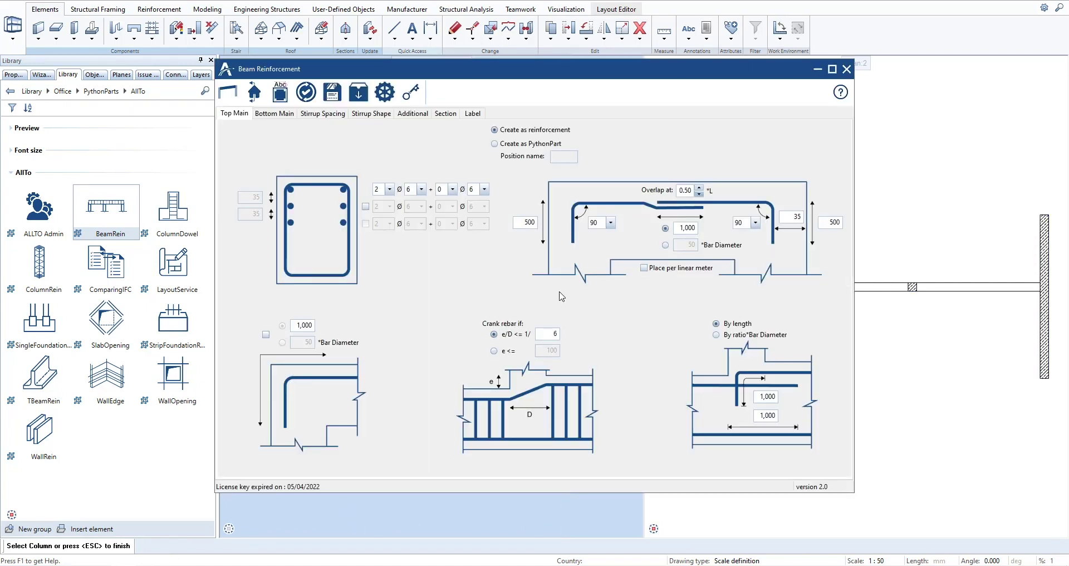
Step: Import Cross section catalog.txt into the tool settings, then relaunch beam reinforcement
left_click(386, 93)
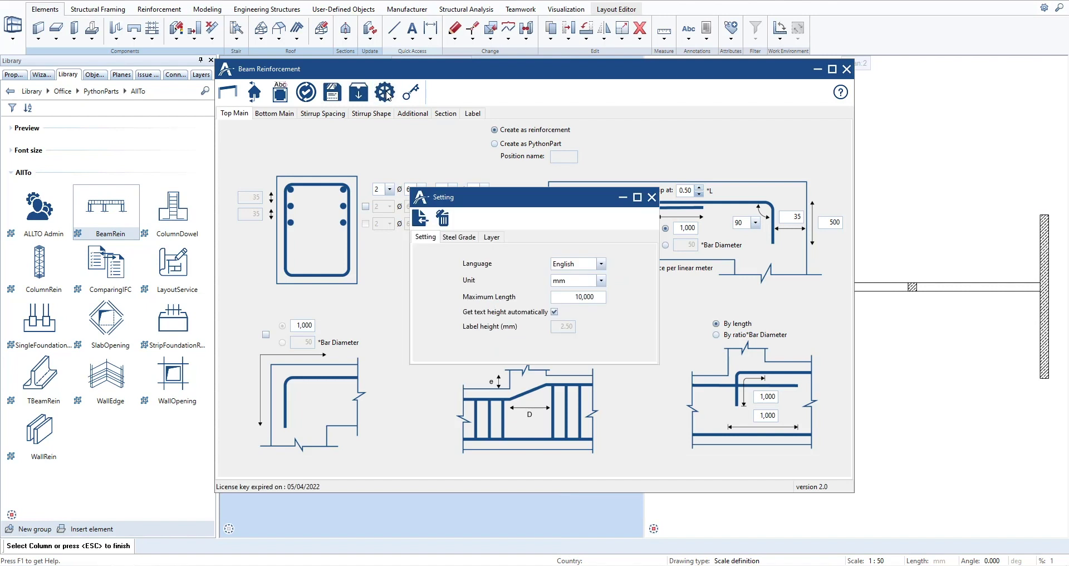
left_click(422, 218)
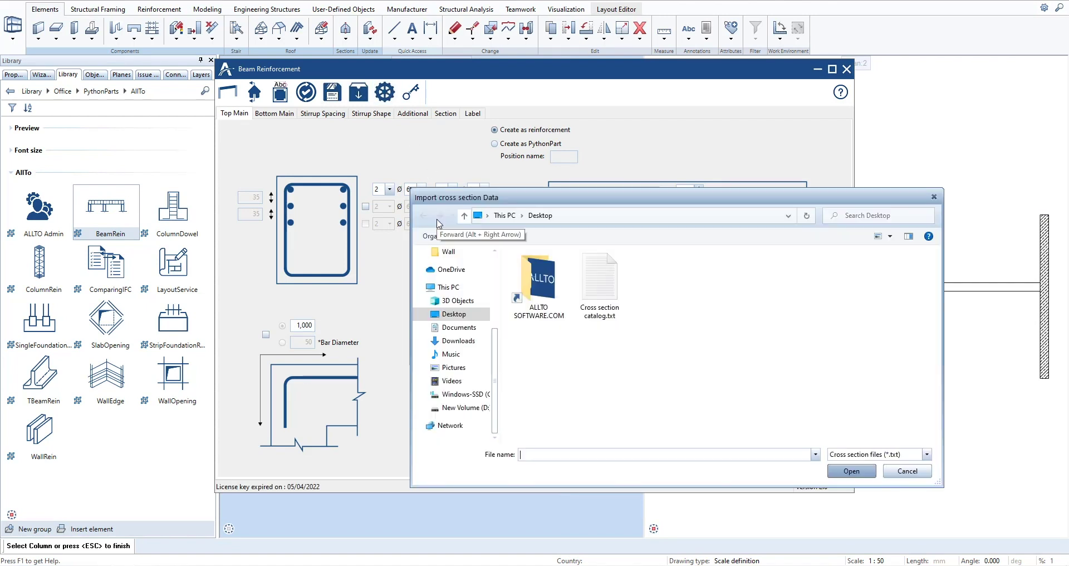
left_click(603, 299)
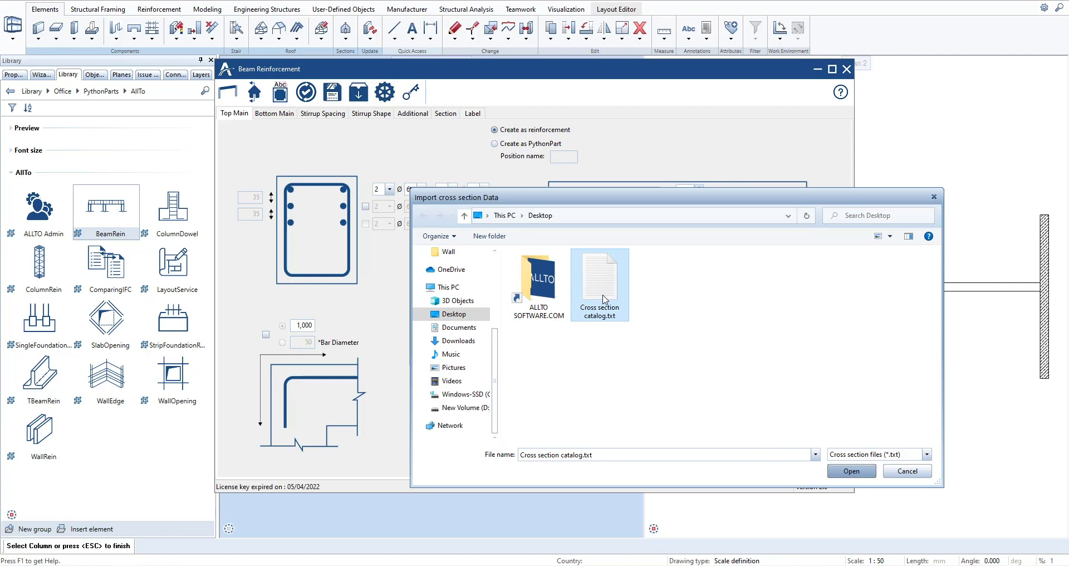
left_click(851, 472)
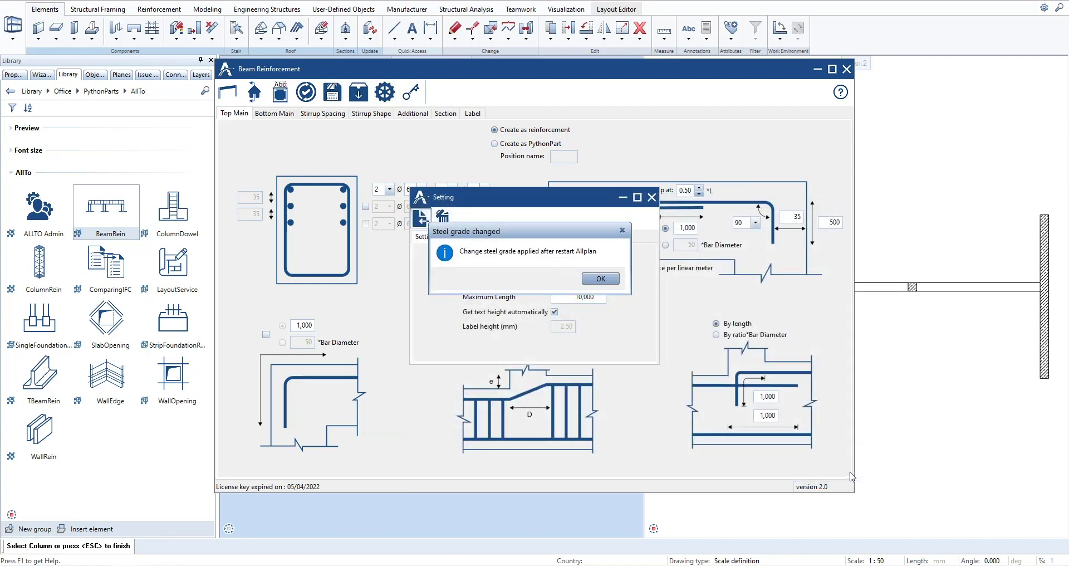
left_click(600, 278)
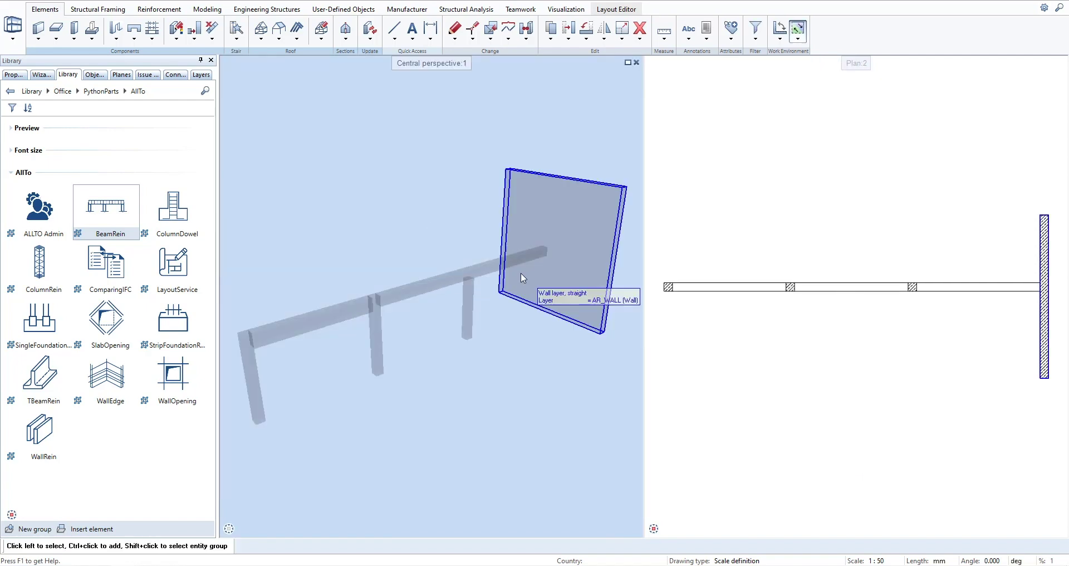
left_click(102, 216)
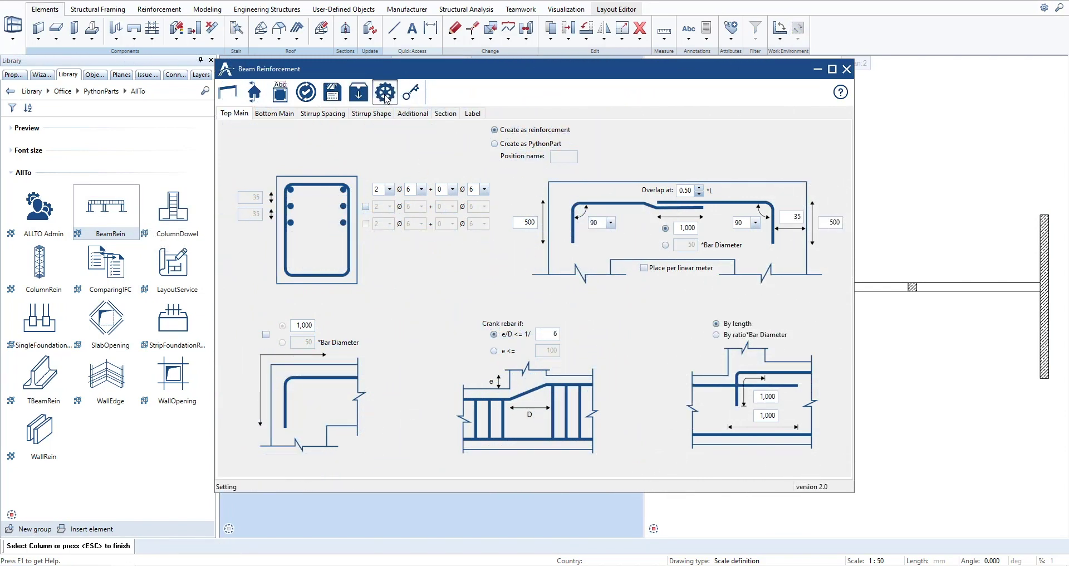
Step: Set the Stirrup and Top Main steel grades to A
left_click(386, 96)
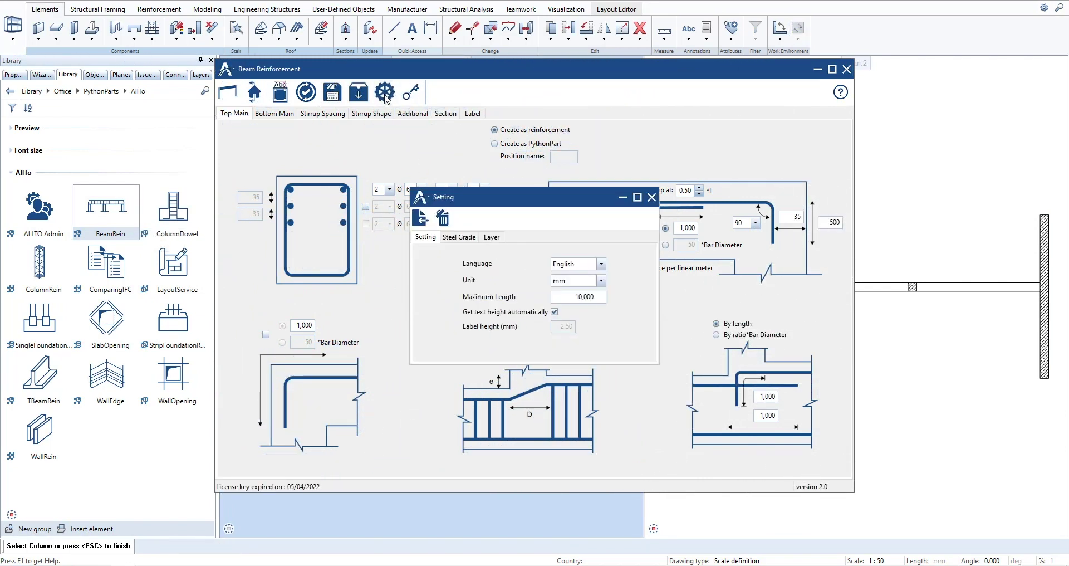
left_click(457, 237)
left_click(620, 282)
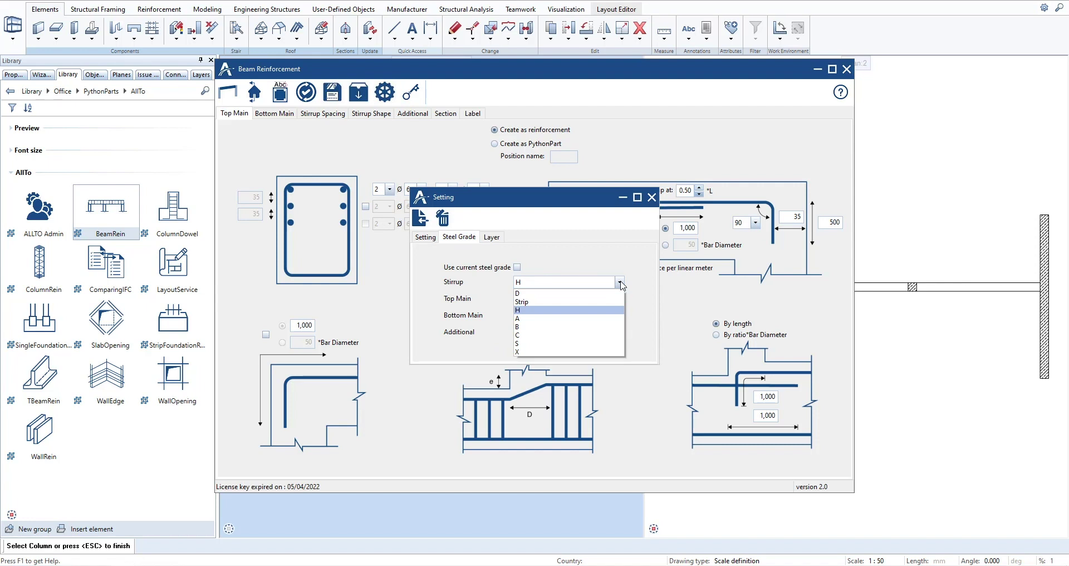
left_click(585, 318)
left_click(600, 285)
left_click(601, 299)
left_click(566, 334)
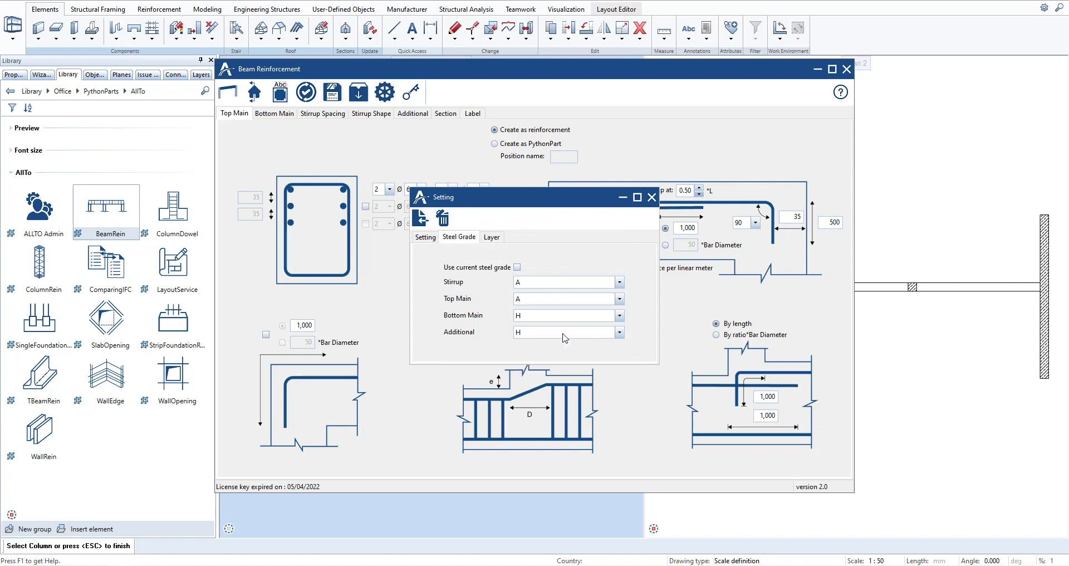
left_click(601, 283)
Step: Set the Bottom Main and Additional steel grades to A
left_click(619, 316)
left_click(564, 351)
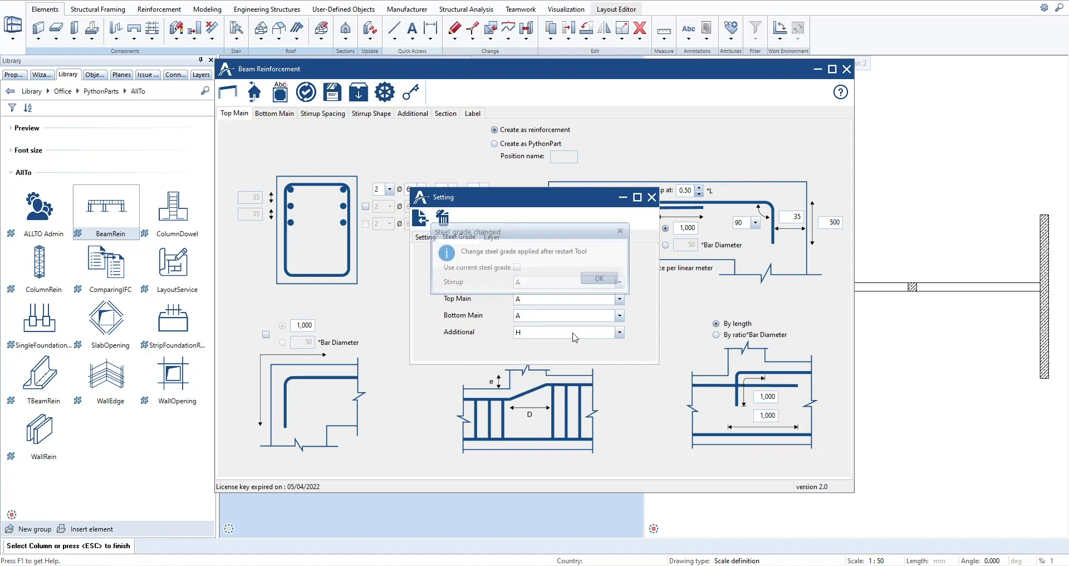
left_click(600, 284)
left_click(620, 333)
left_click(561, 368)
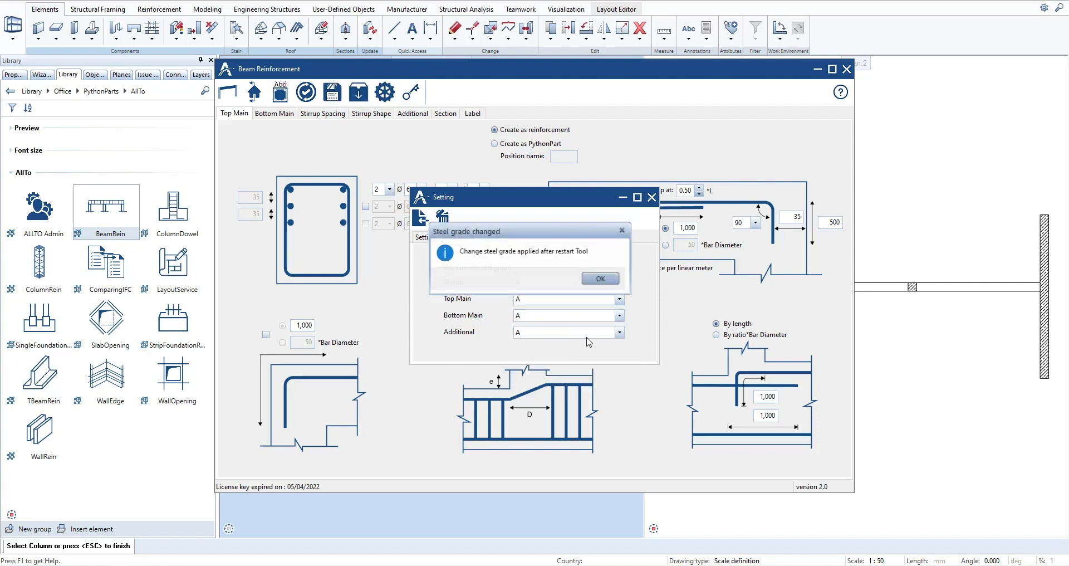
left_click(609, 283)
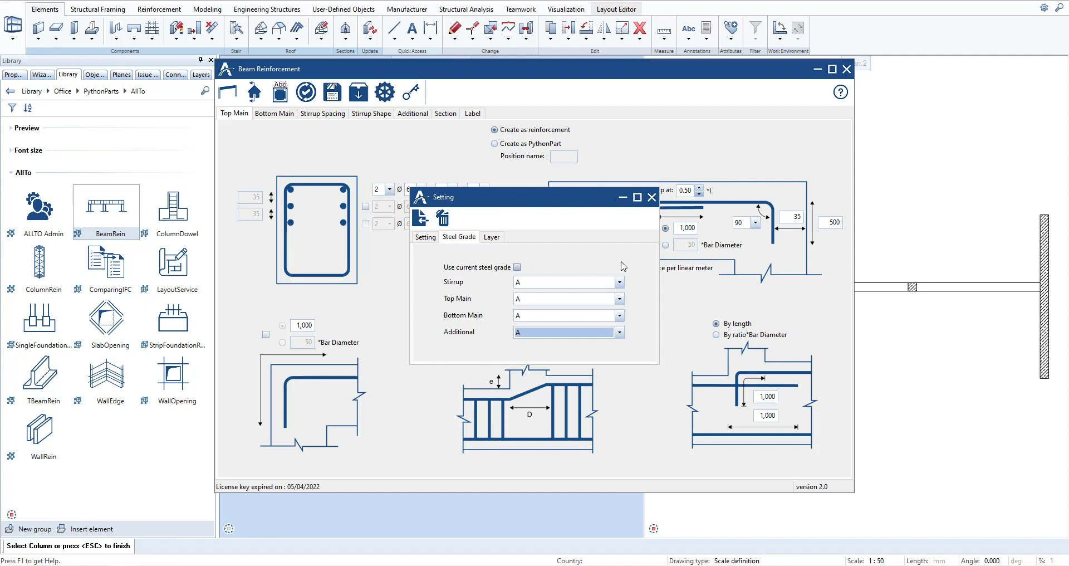
left_click(651, 197)
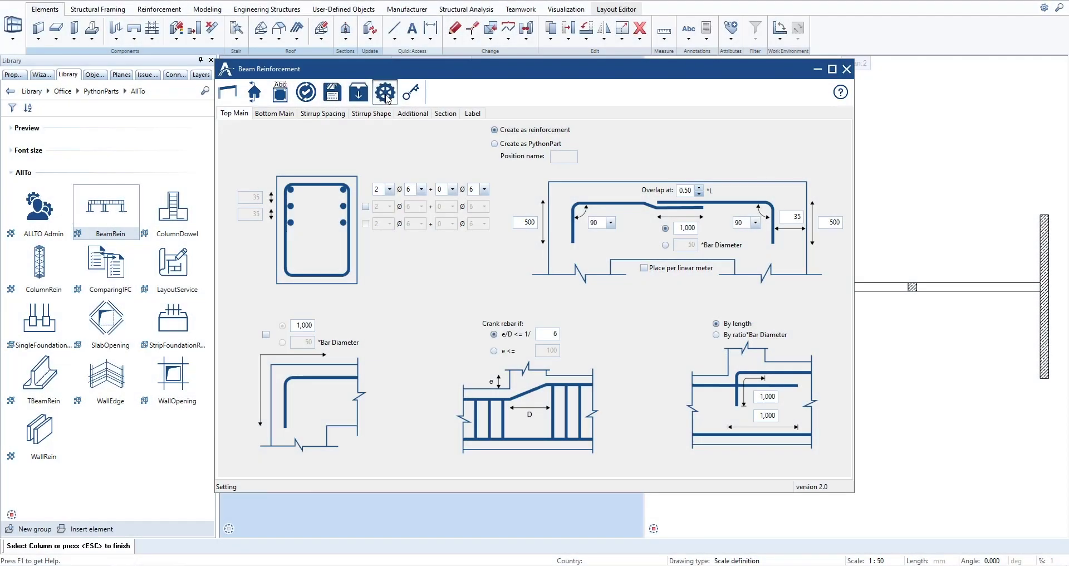
Step: Turn off 'Use the default layer' so the bars go on layers de_gen01–de_gen04
left_click(386, 93)
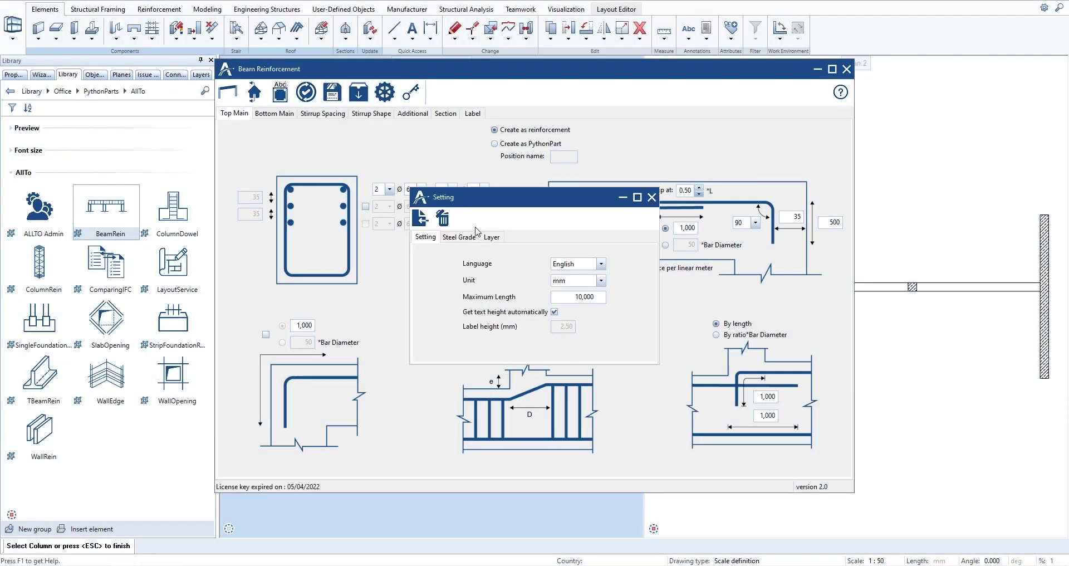
left_click(491, 237)
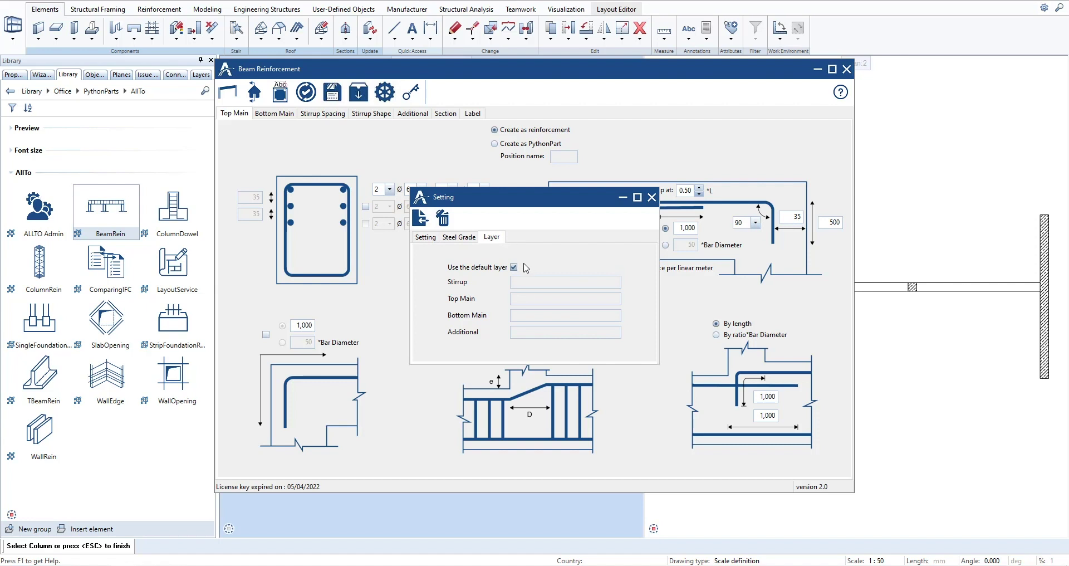
left_click(514, 268)
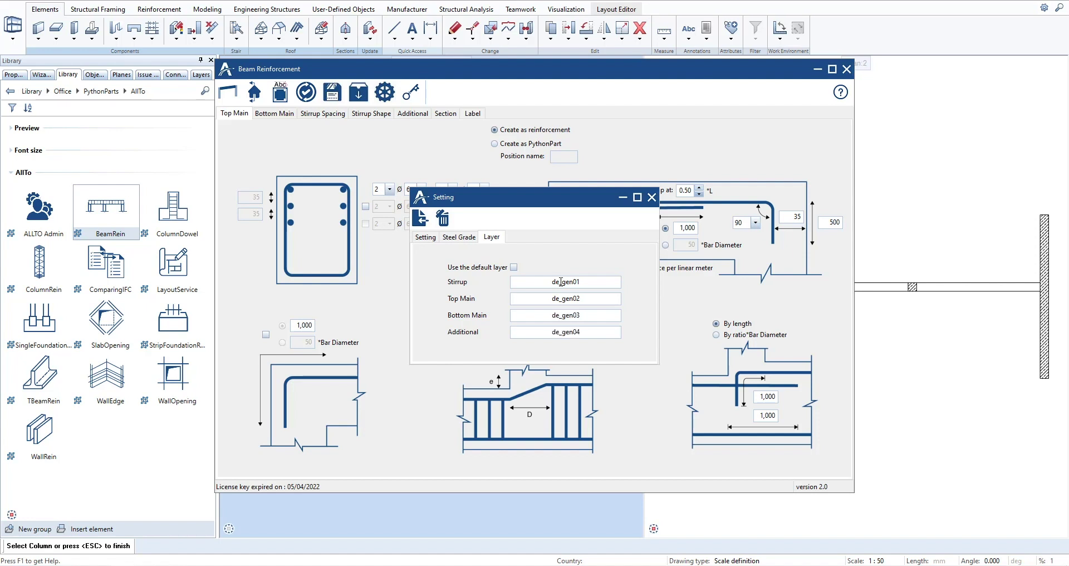
left_click(653, 197)
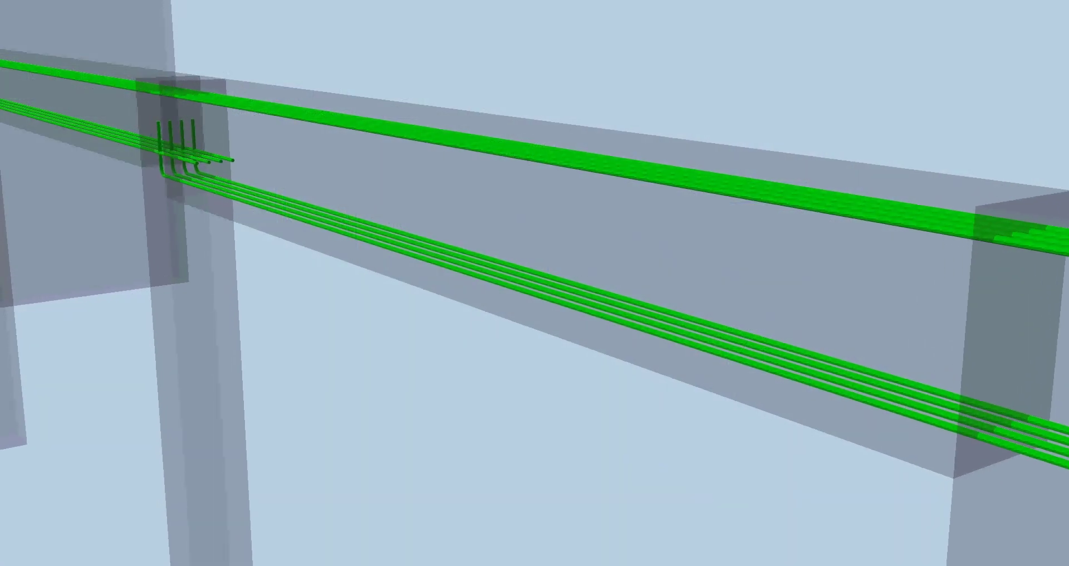